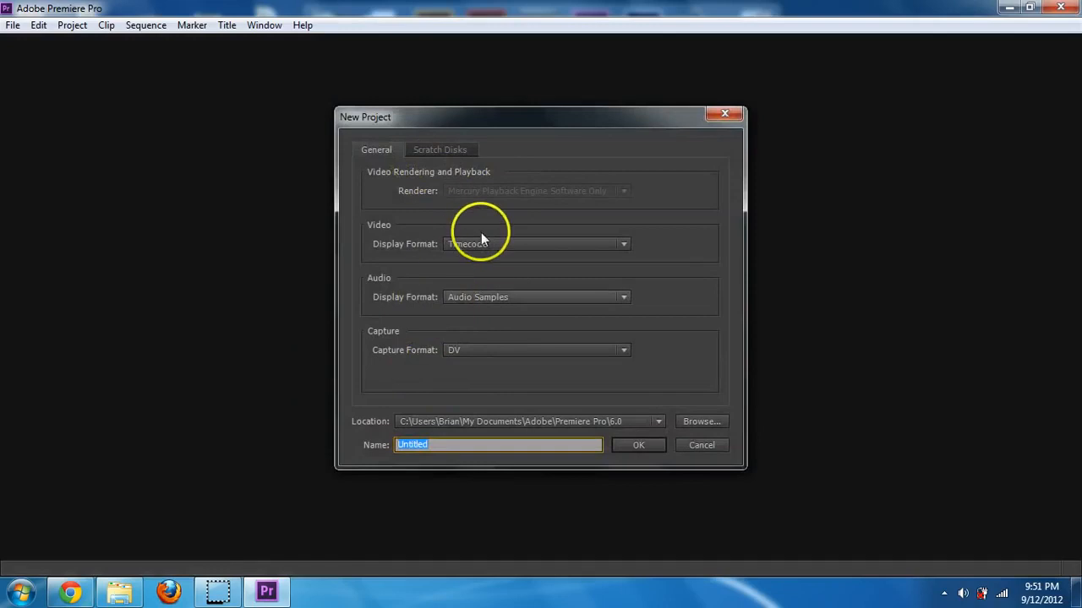
Step: Create a new project named Example with the DV capture format and the scratch disks kept as Same as Project
left_click(475, 350)
left_click(476, 349)
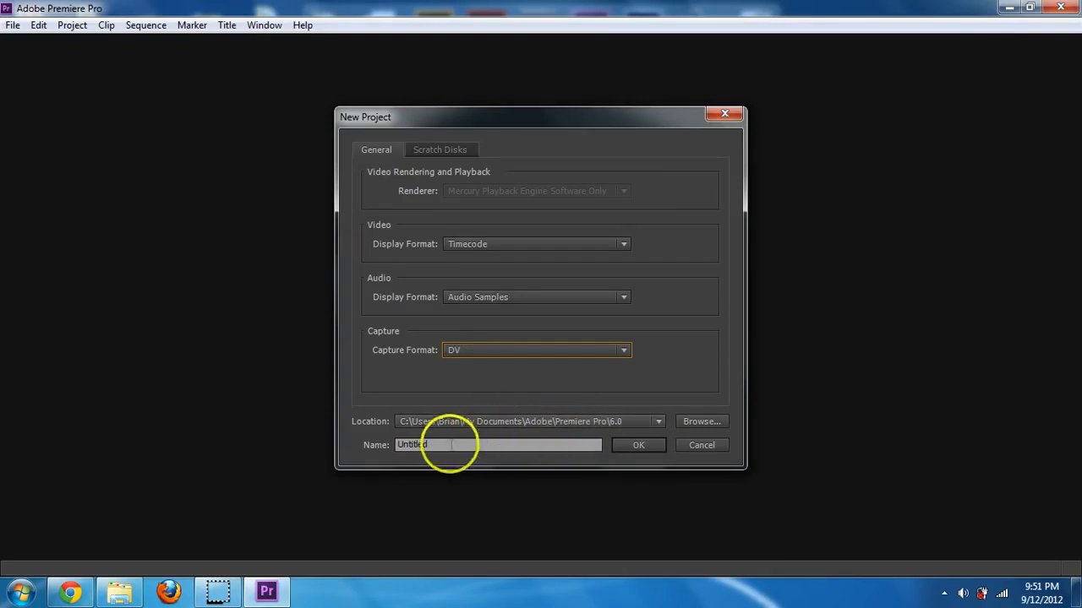
left_click_drag(447, 446, 346, 448)
type("E")
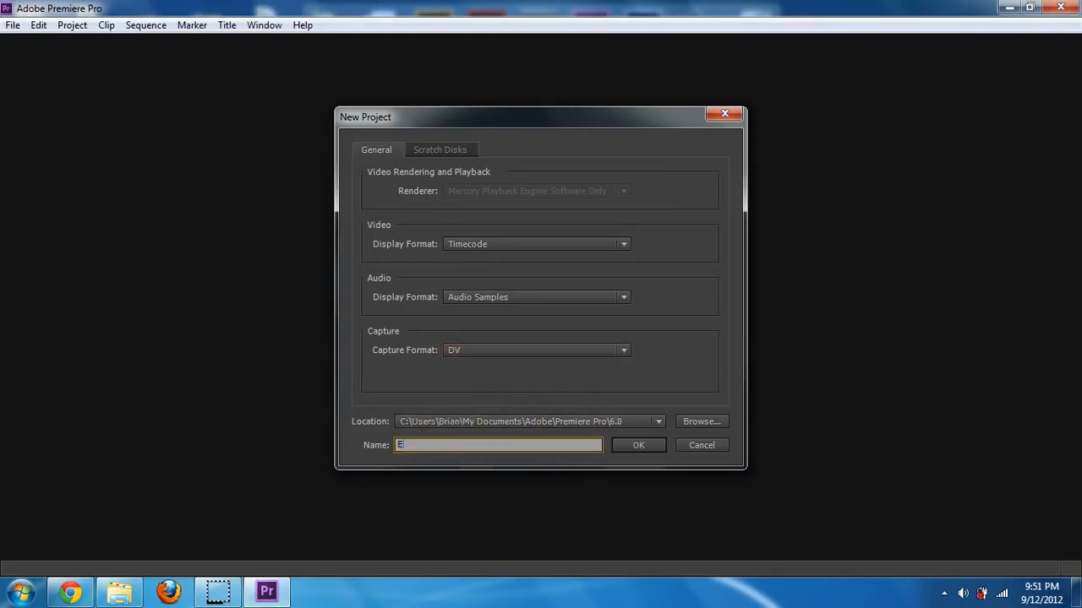
type("xample")
left_click(424, 150)
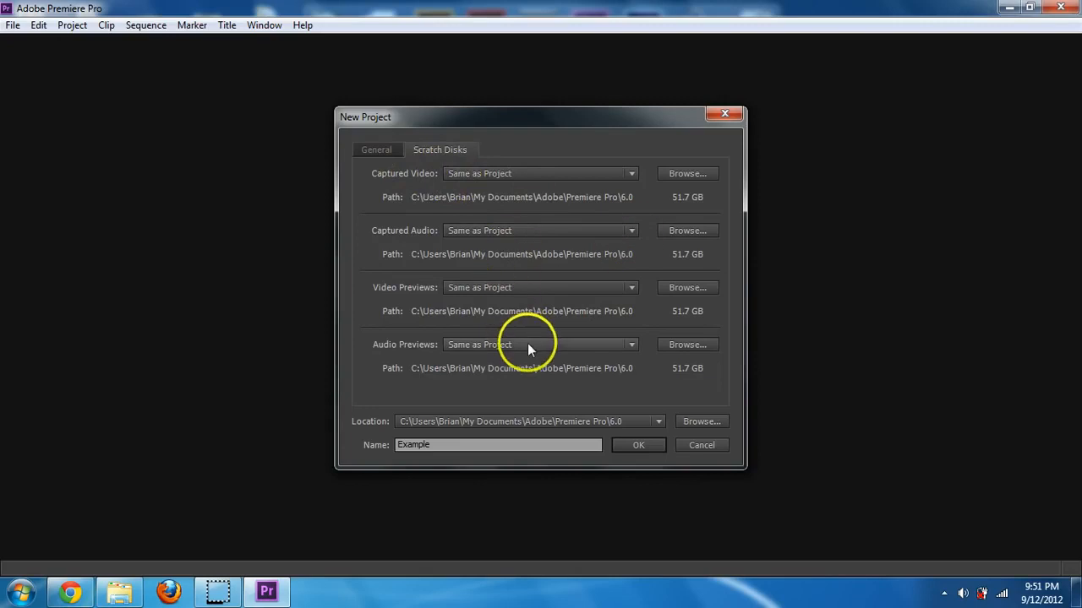
left_click(662, 445)
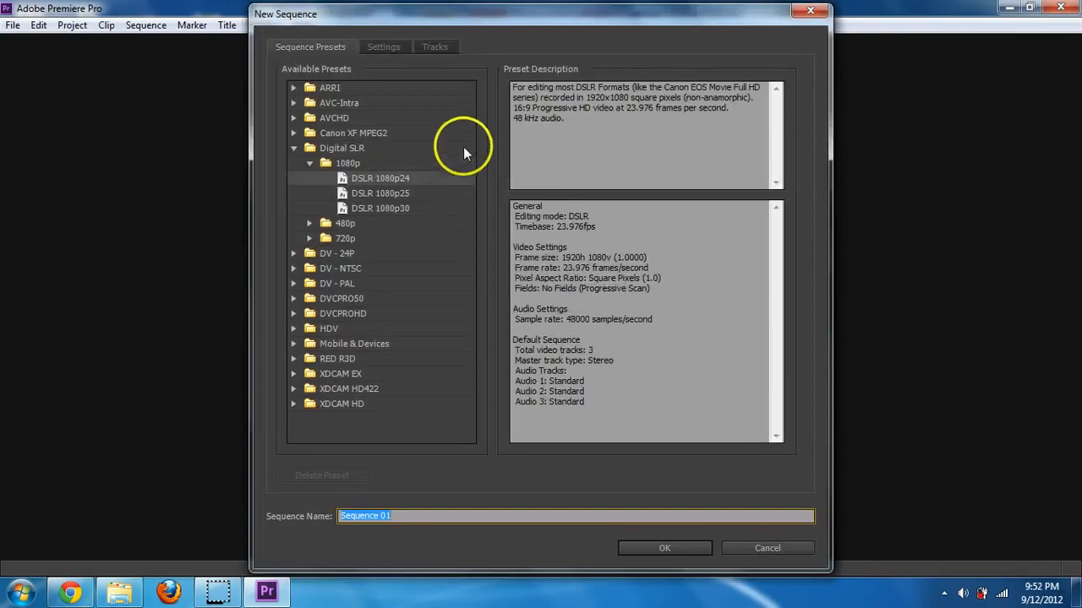
Step: Select the DSLR 1080p24 preset from the Digital SLR 1080p group for the new sequence
left_click(339, 147)
left_click(328, 163)
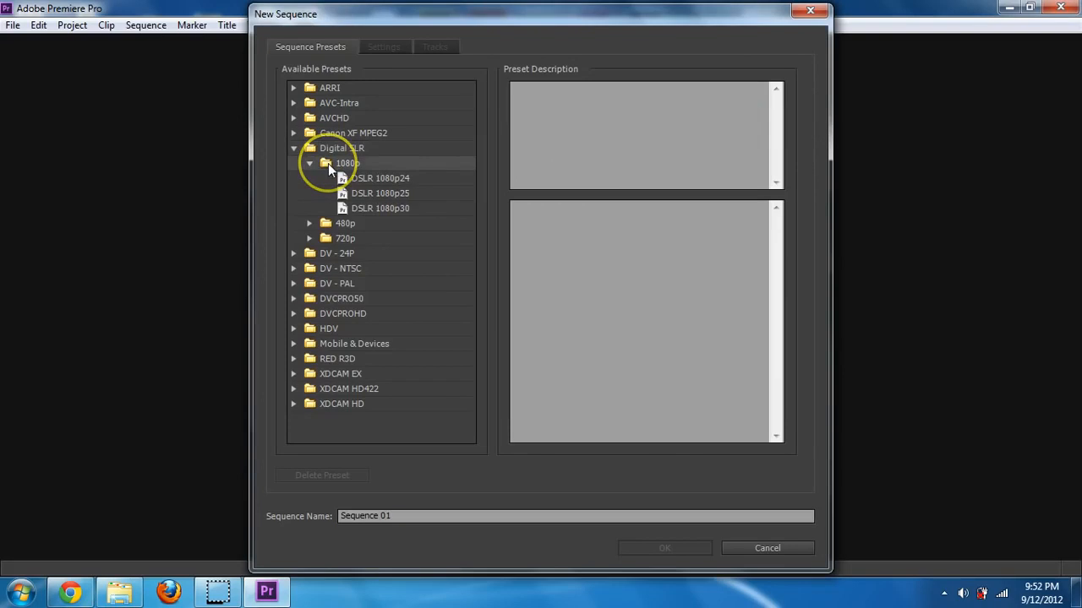
left_click(366, 180)
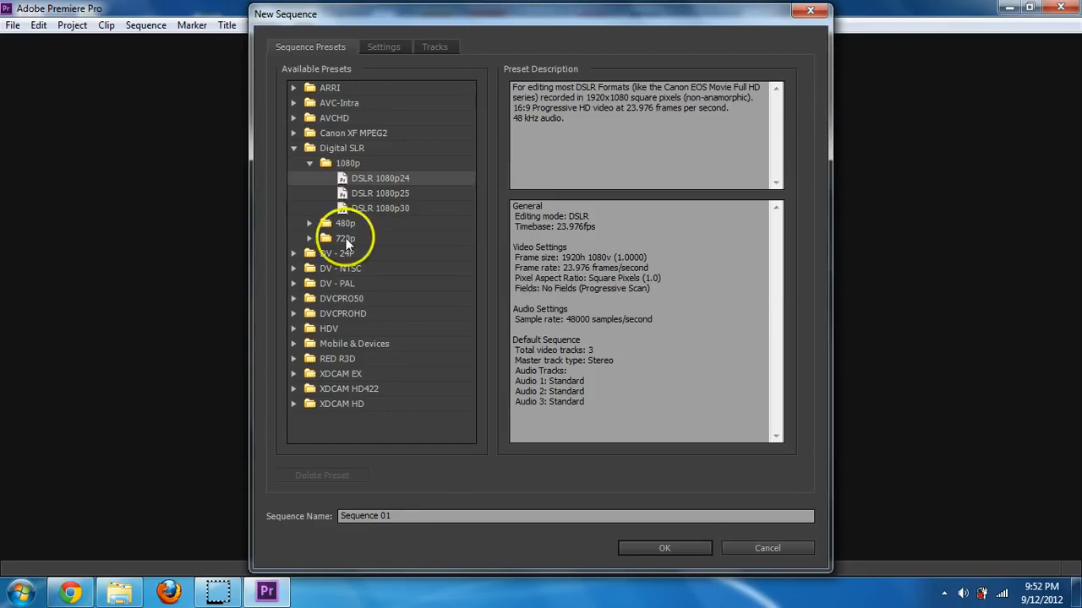
Step: Examine the alternative sequence presets in the DV - 24P, DV - NTSC and AVCHD groups
left_click(294, 253)
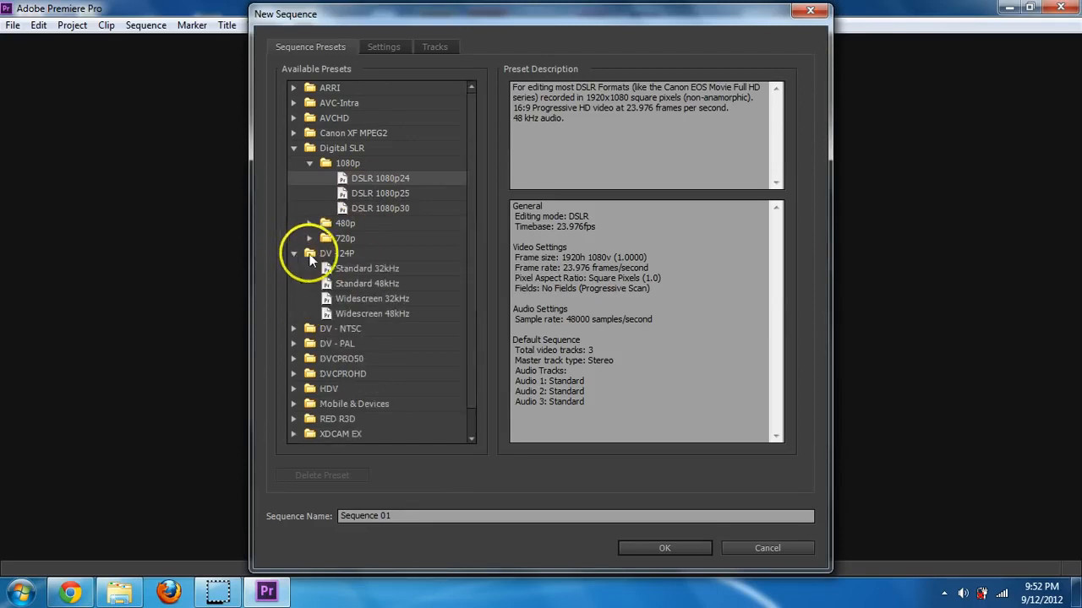
left_click(293, 328)
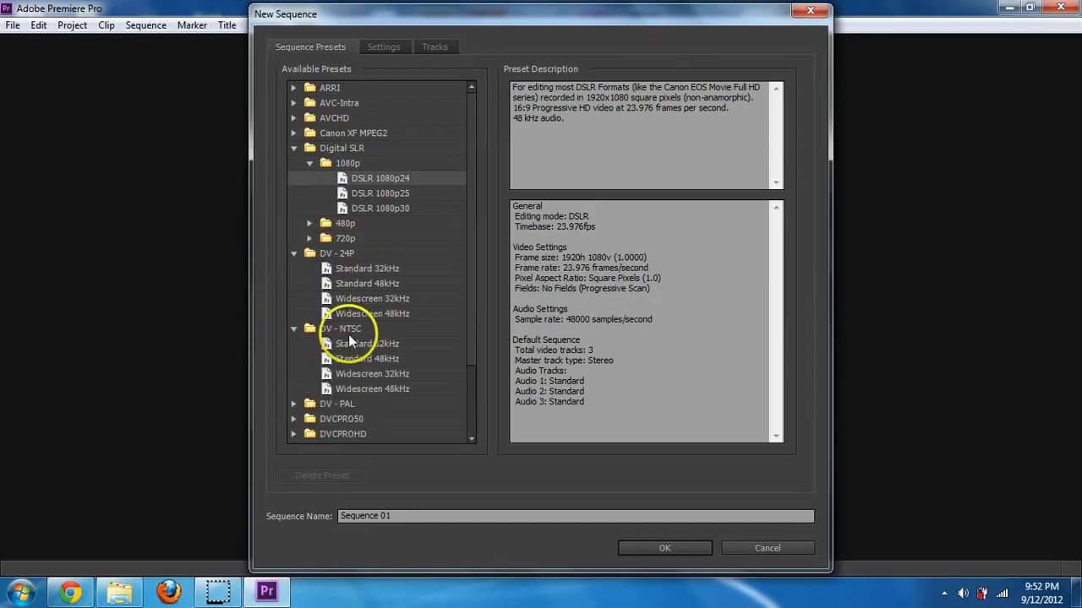
left_click(294, 328)
left_click(294, 254)
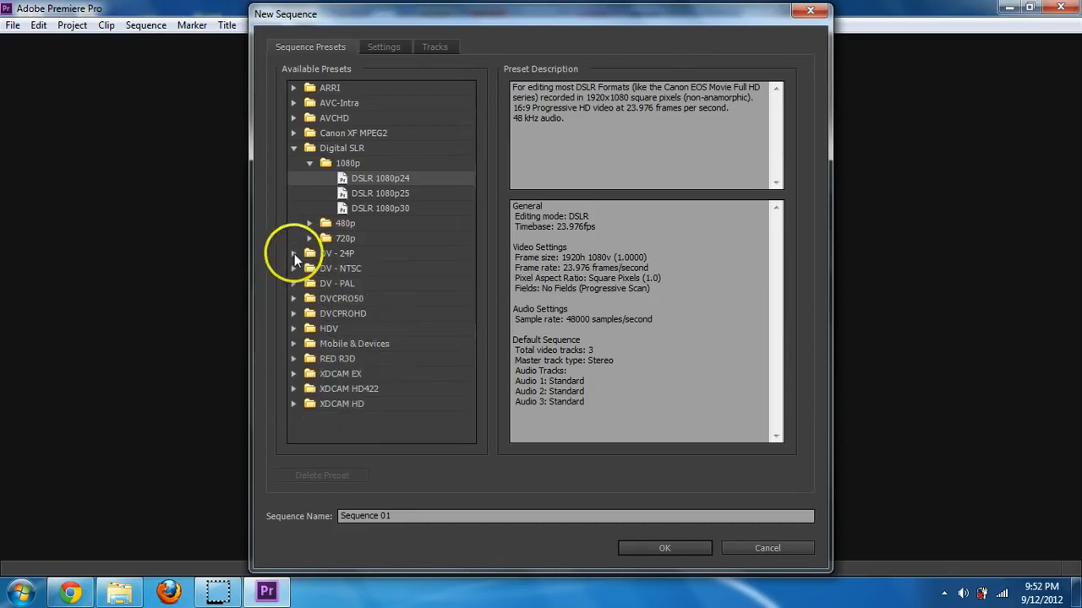
left_click(292, 119)
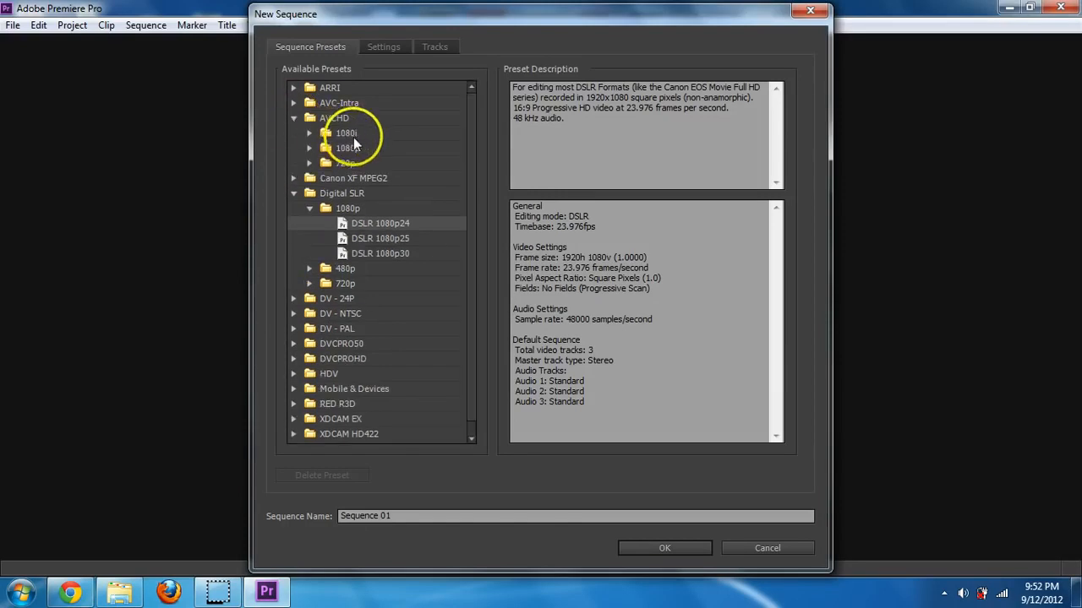
left_click(309, 134)
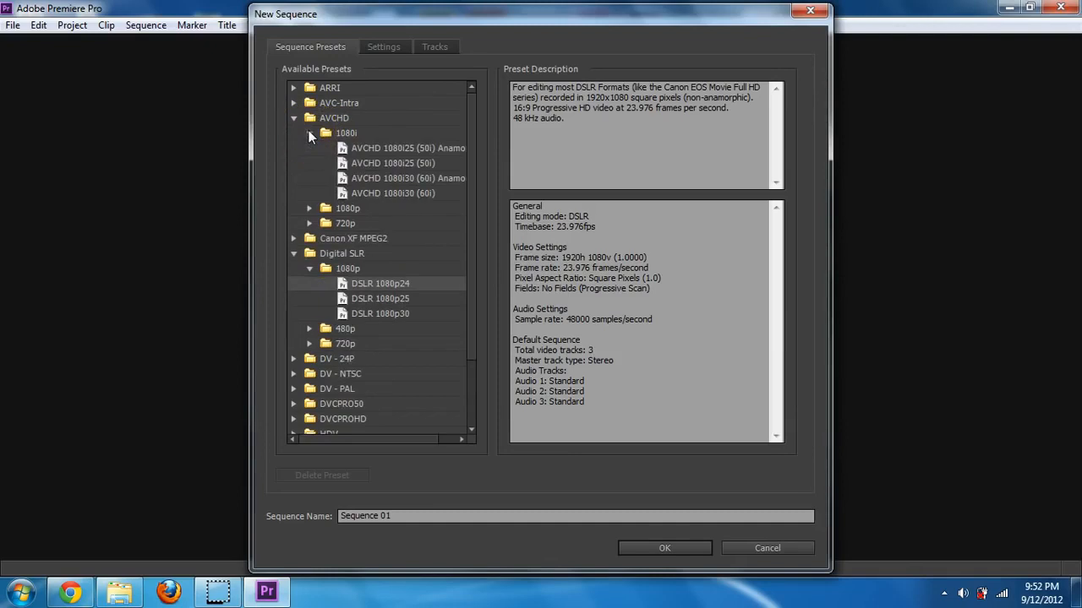
left_click(309, 131)
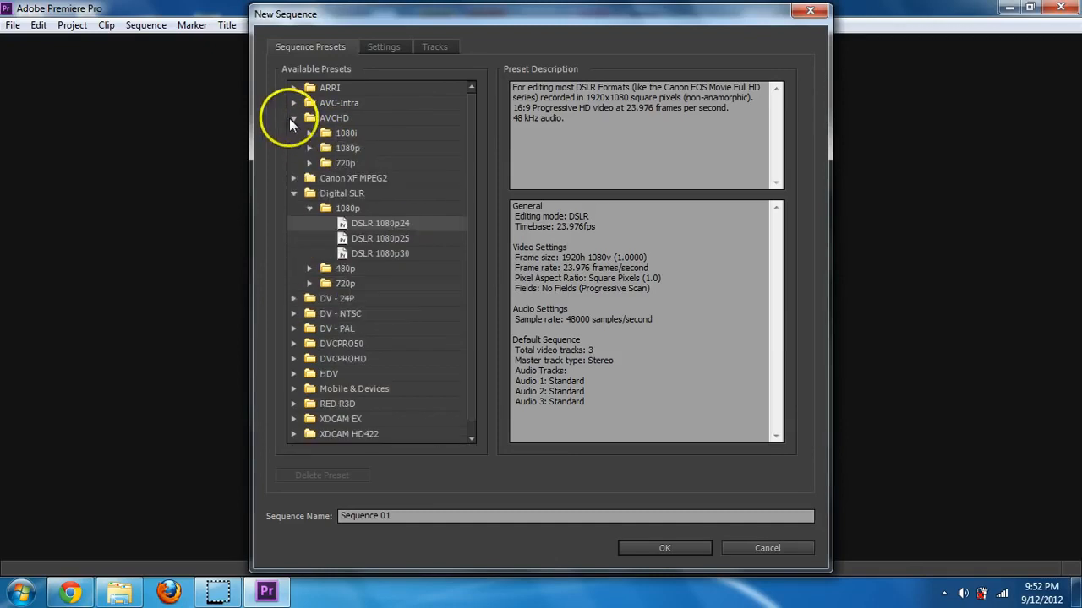
left_click(294, 119)
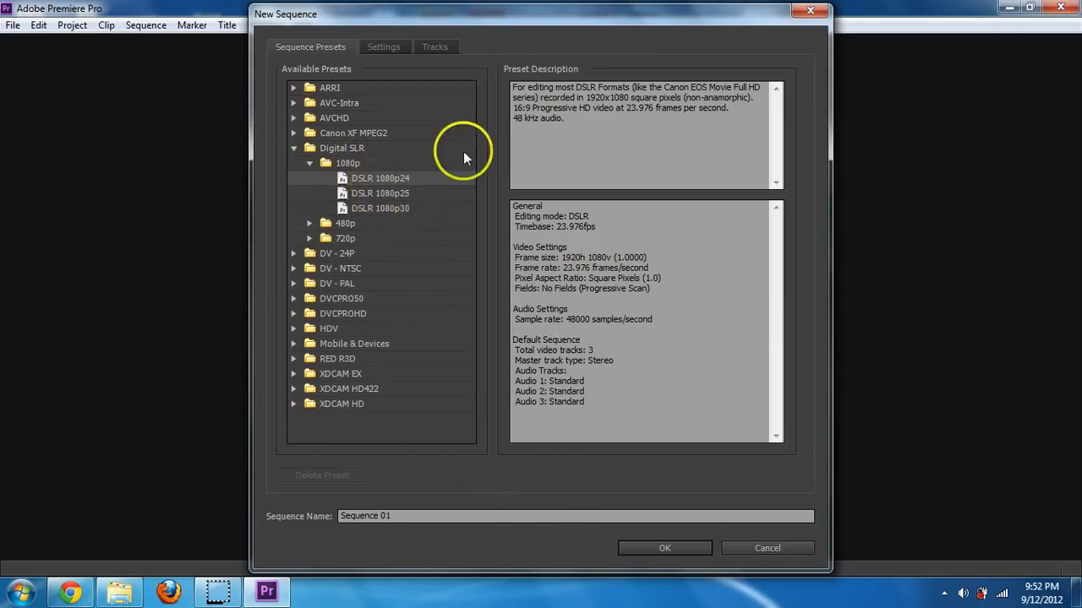
Step: Review the sequence's detailed settings and create Sequence 01 from the chosen preset
left_click(383, 47)
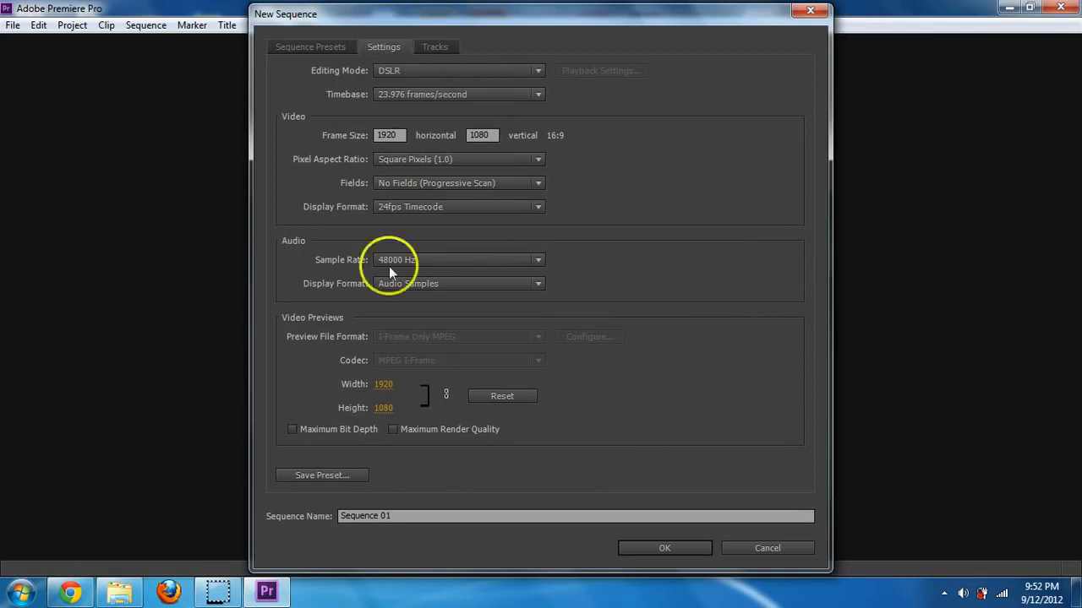
left_click(638, 544)
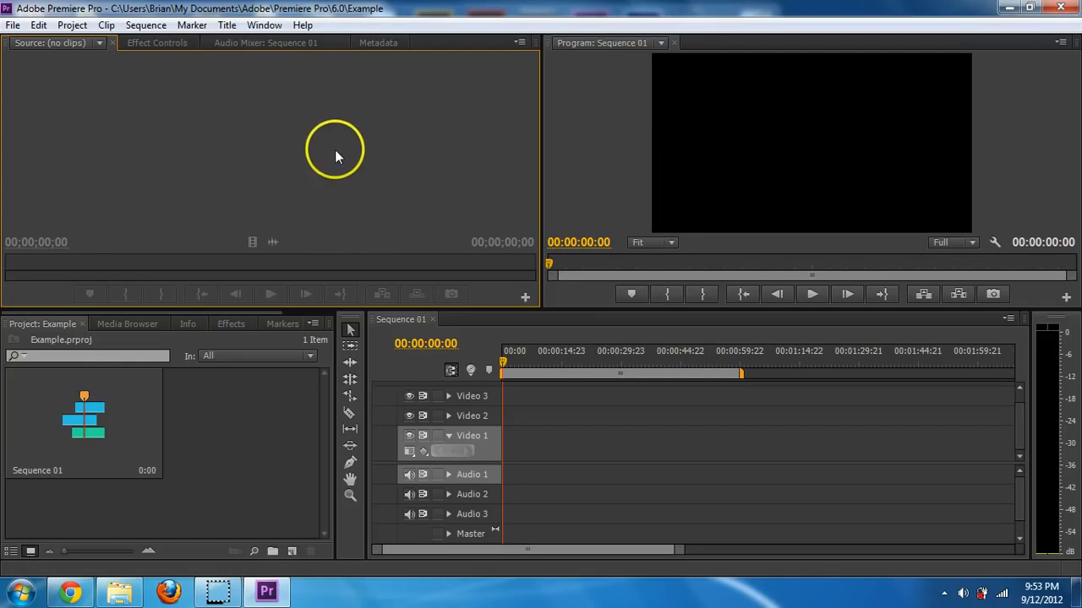
Step: Import all six media files from the Examples folder in My Pictures into the project
left_click(197, 436)
right_click(209, 433)
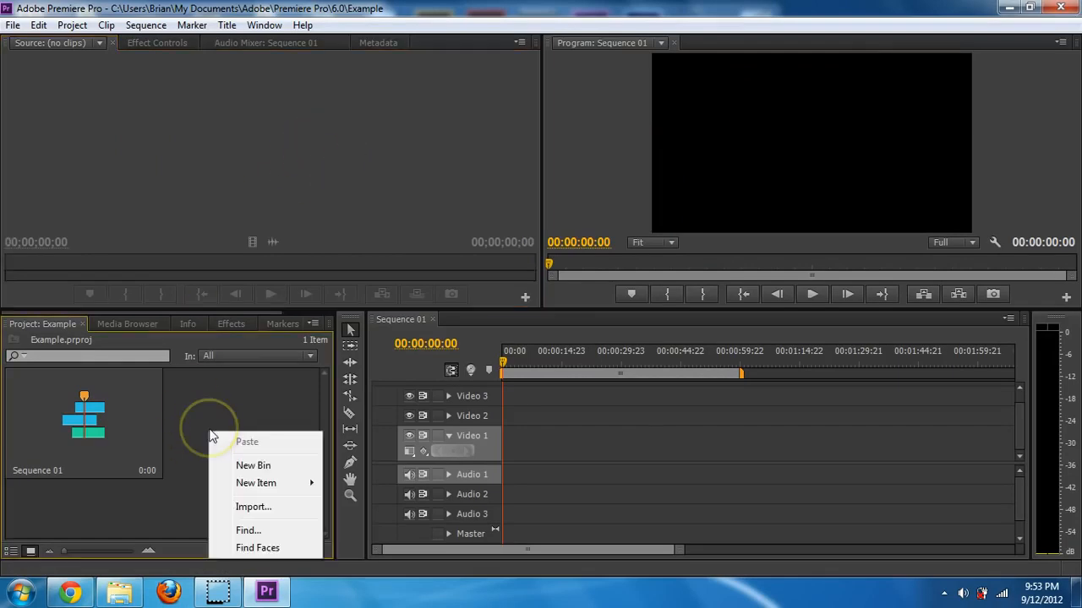
right_click(181, 413)
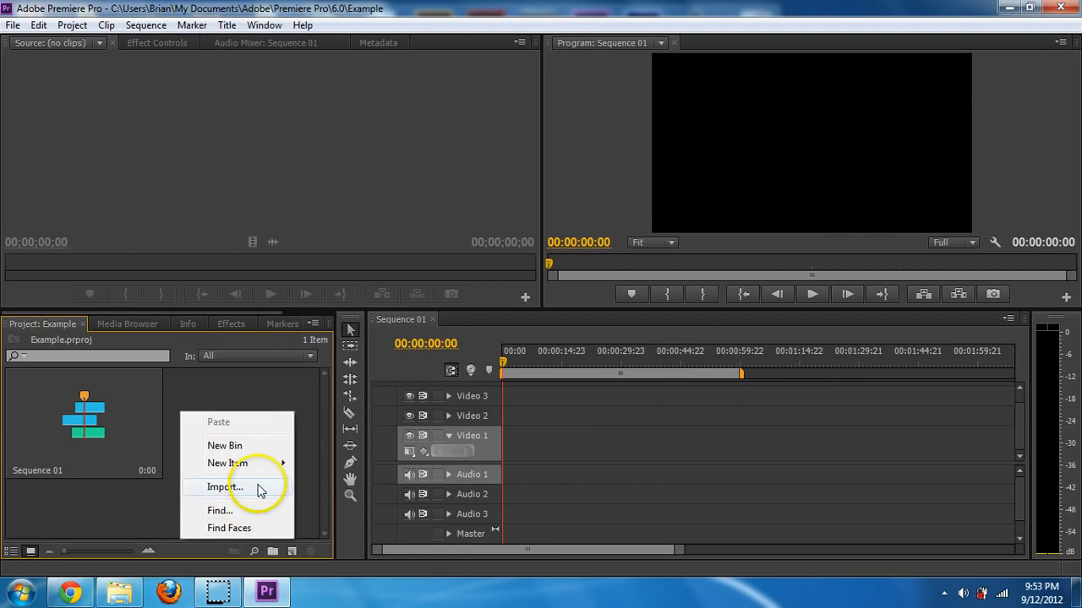
left_click(261, 479)
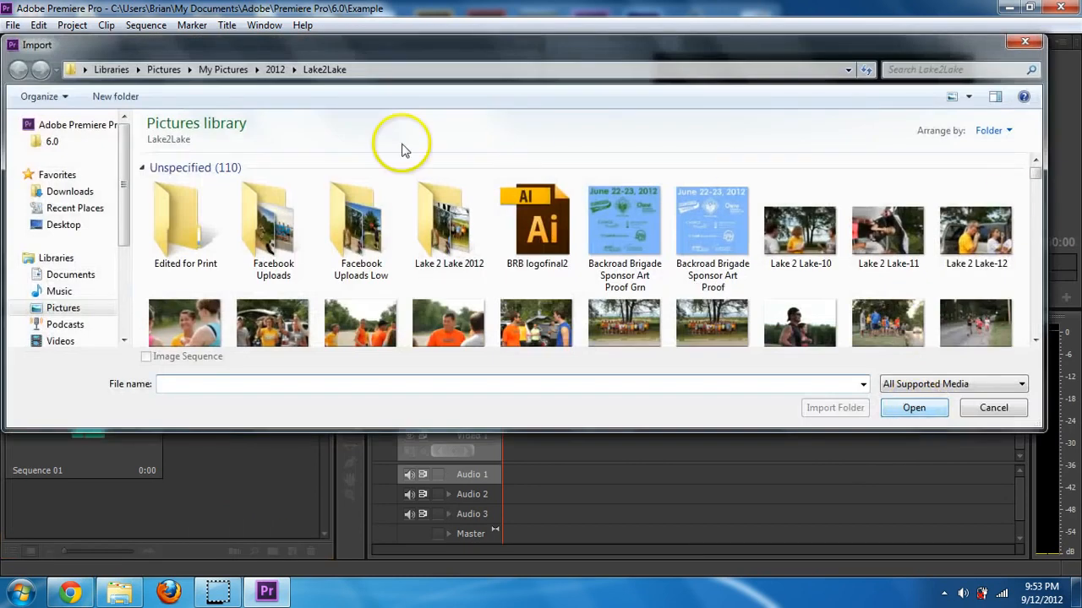
left_click(241, 69)
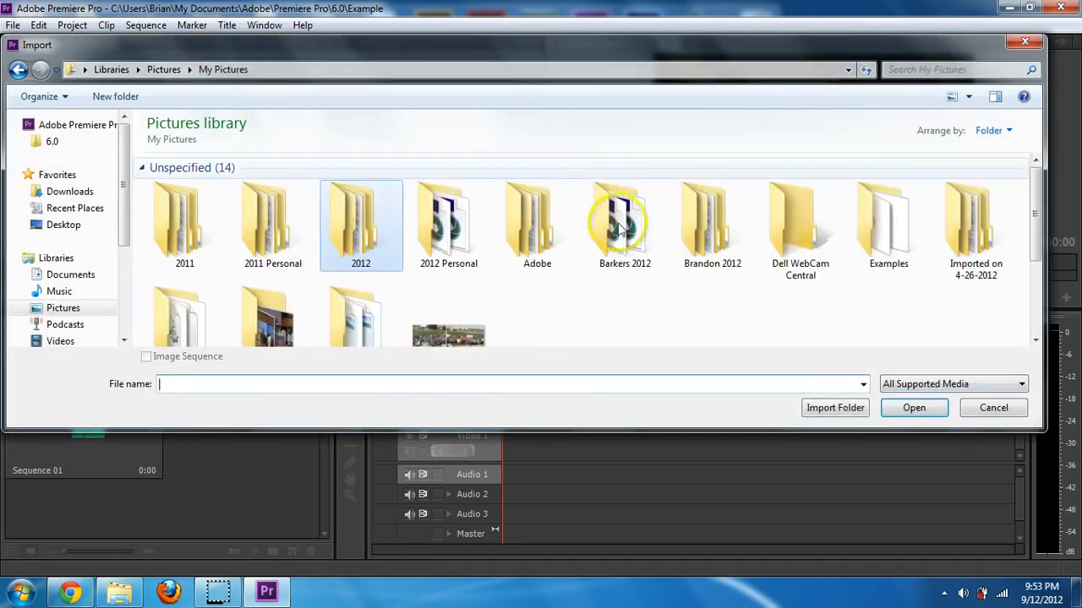
left_click(864, 254)
double_click(896, 243)
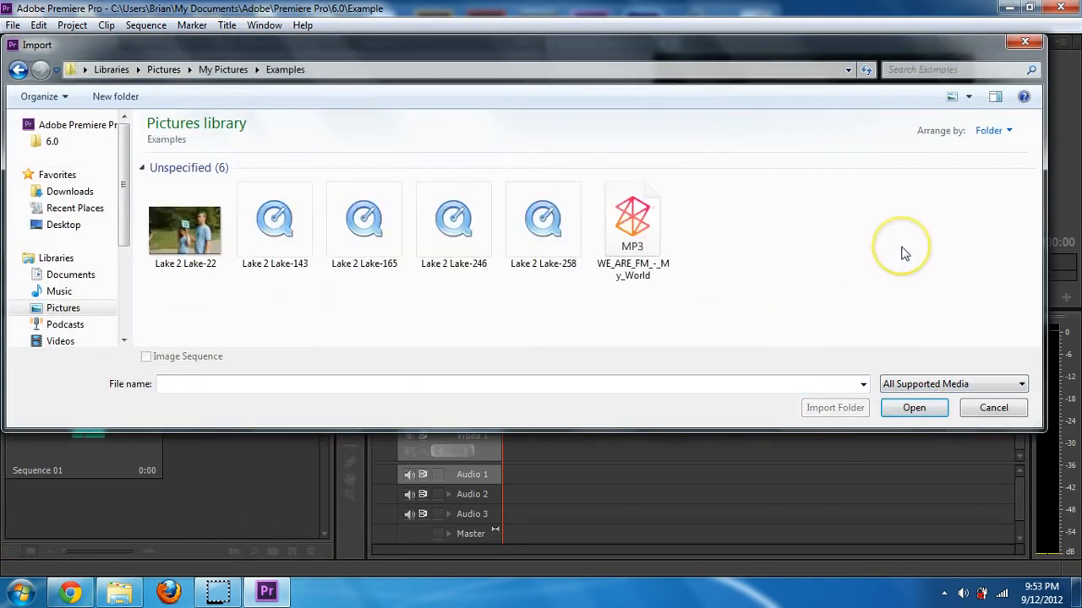
left_click(191, 221)
left_click(361, 220)
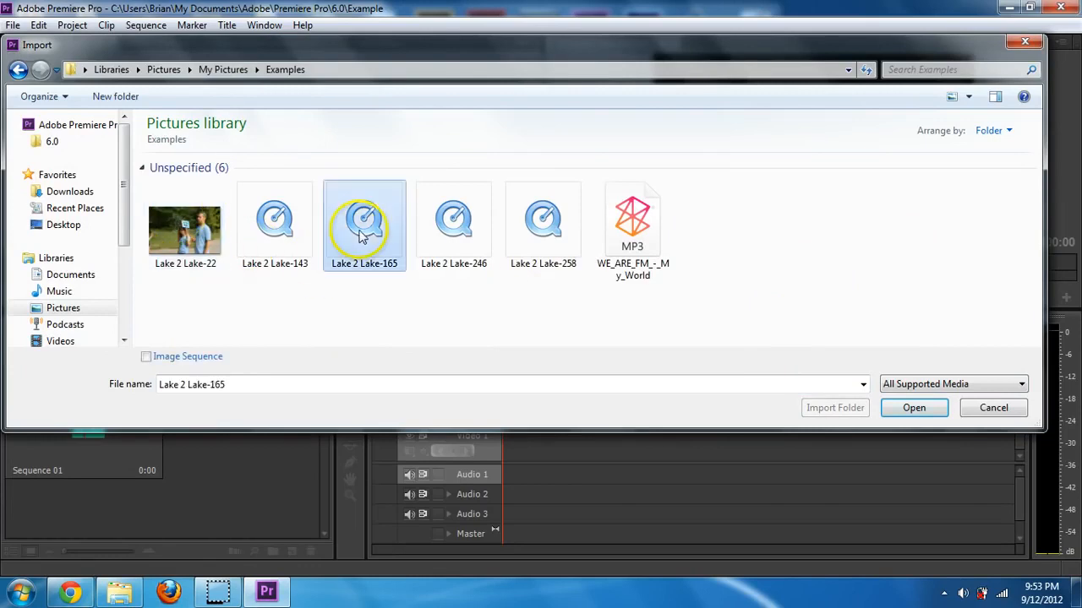
left_click_drag(685, 297, 211, 199)
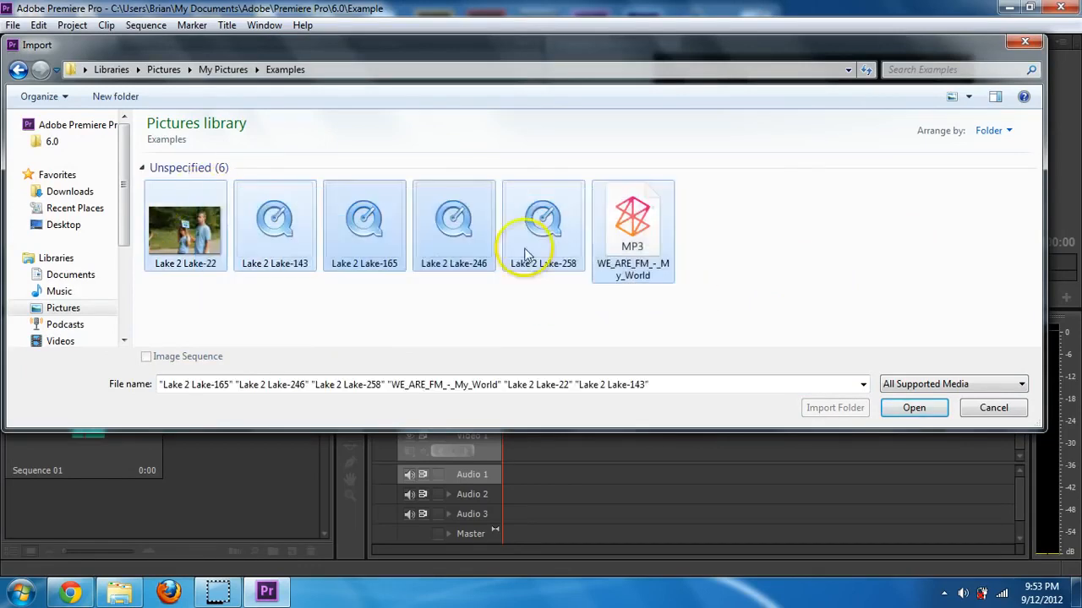
left_click(913, 407)
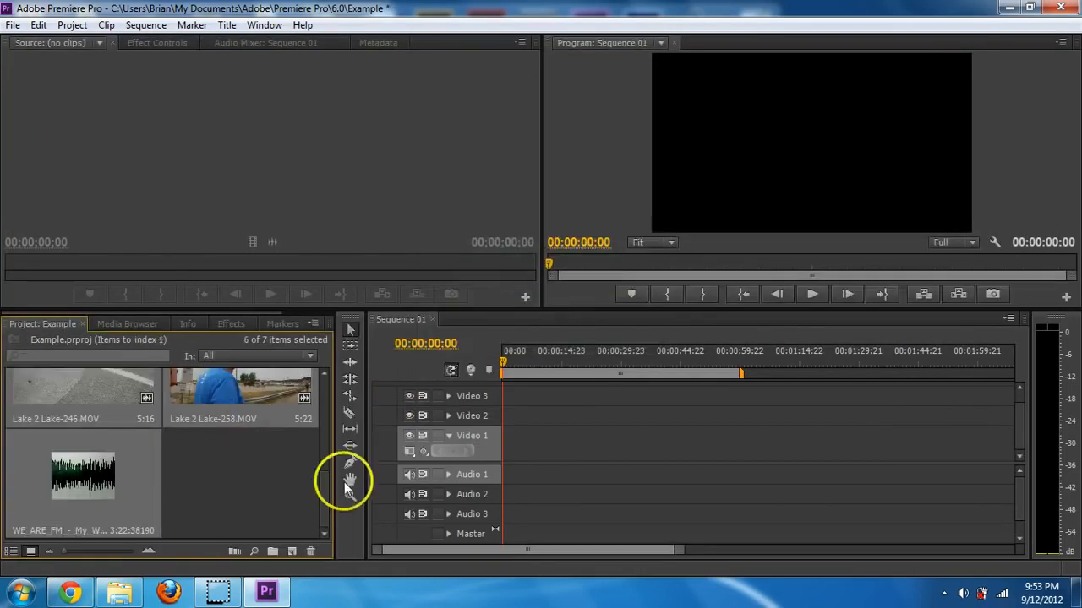
Step: Load the Lake 2 Lake-143.MOV clip in the Source monitor, scrub back through its opening and mute the system sound
left_click_drag(321, 492, 326, 435)
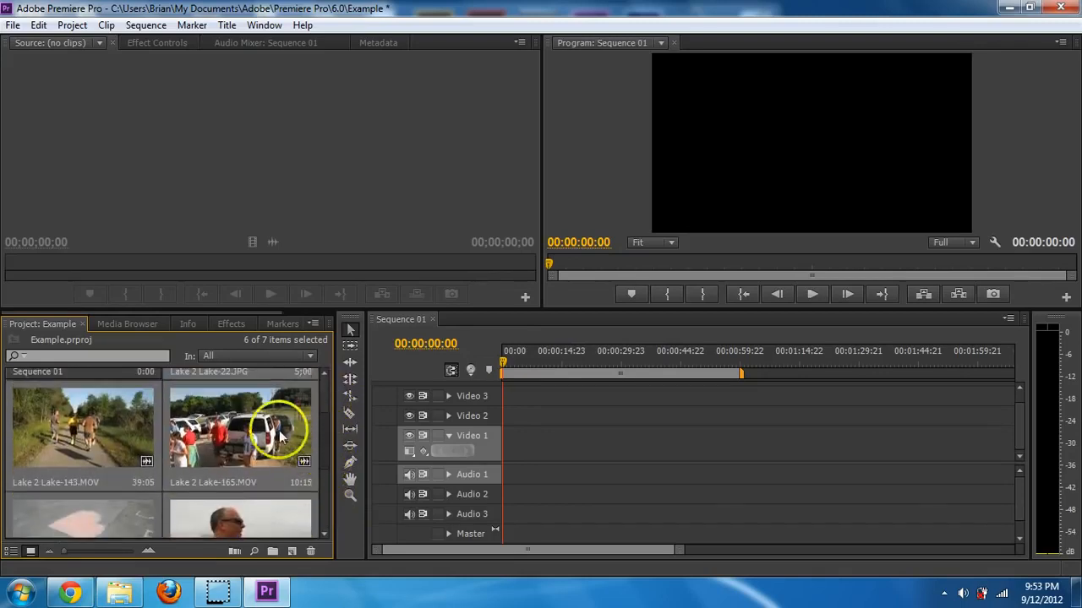
left_click(54, 445)
double_click(83, 432)
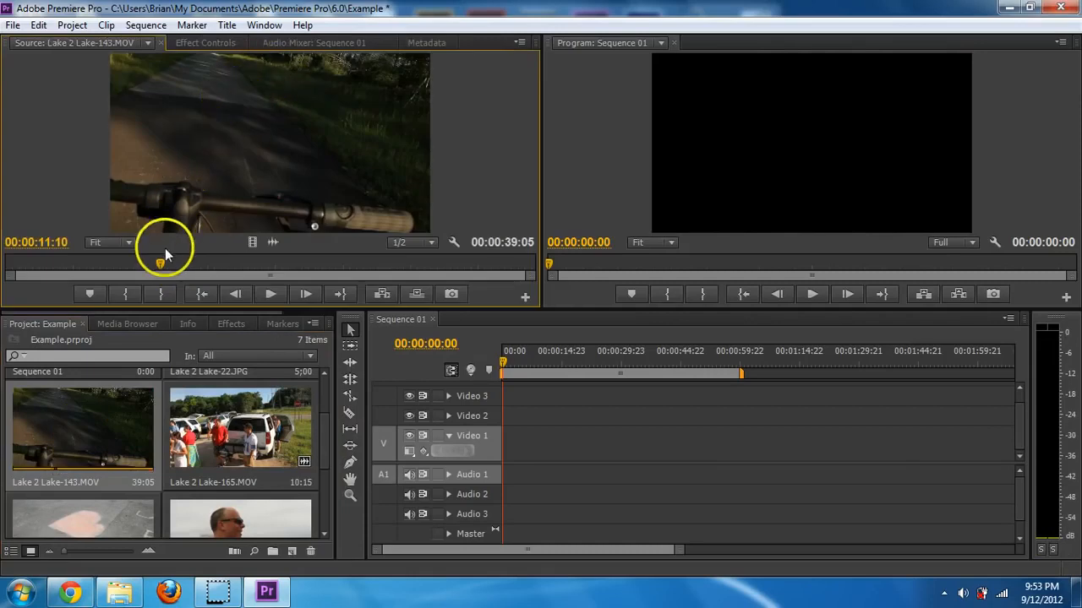
left_click_drag(158, 265, 67, 268)
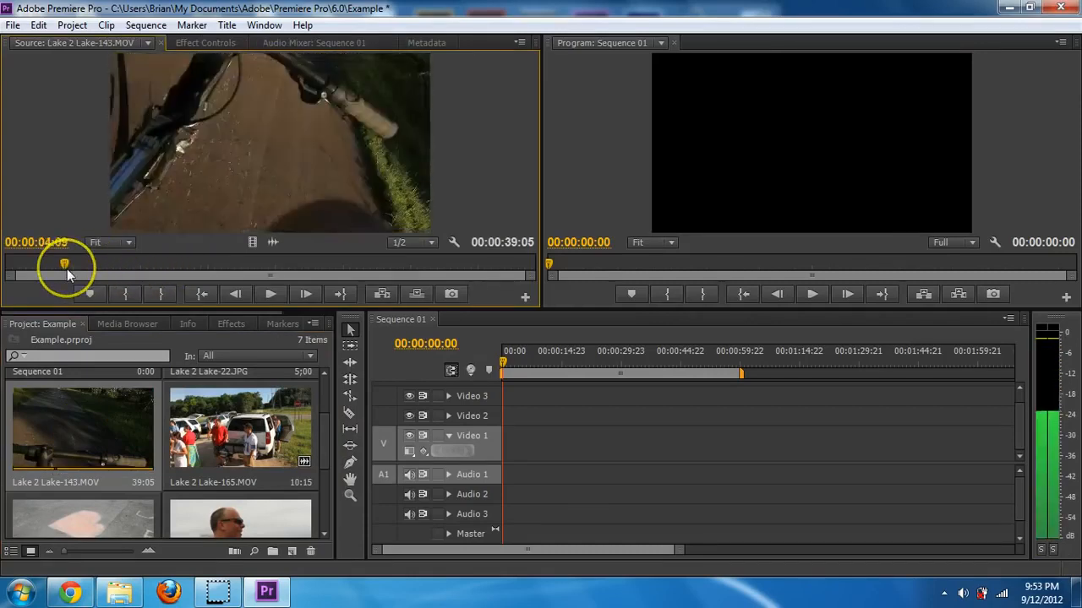
key("XF86AudioMute")
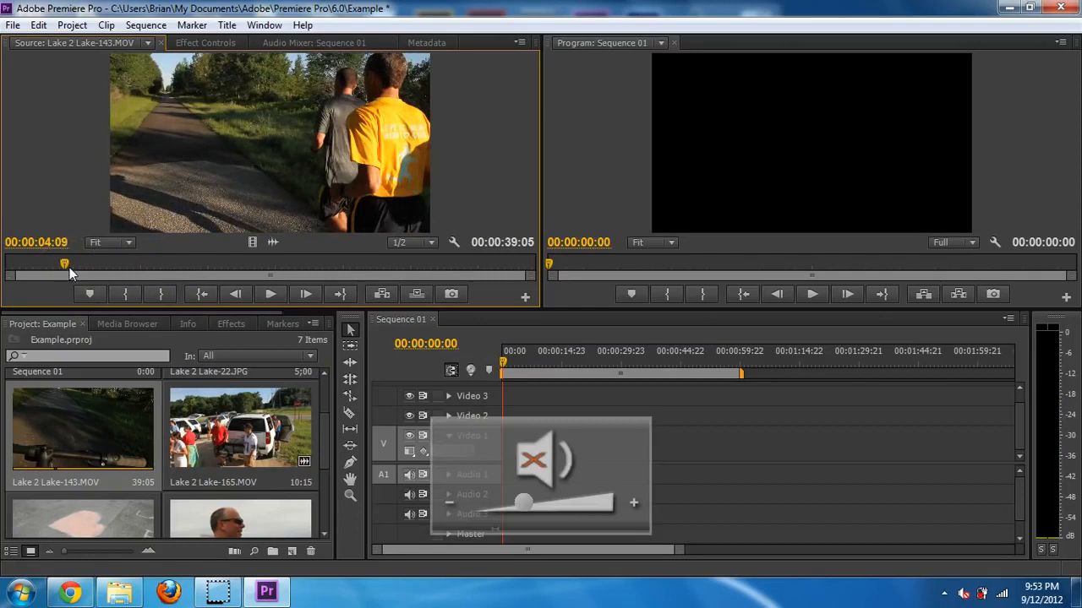
Step: Play the source clip from near its beginning and mark the In point at 00:00:03:11
left_click_drag(66, 262, 41, 267)
key("space")
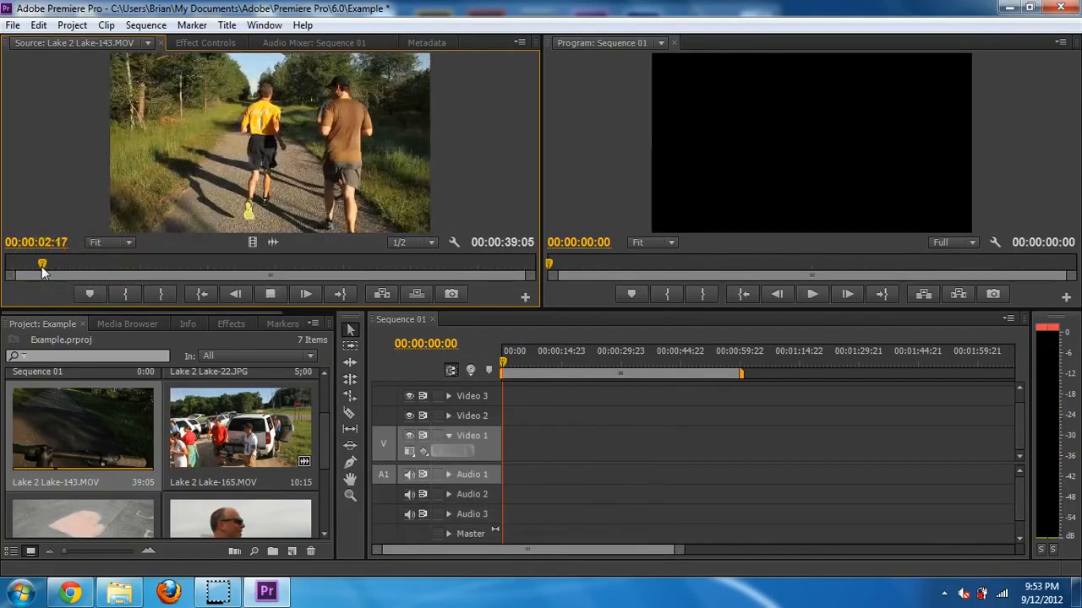
key("space")
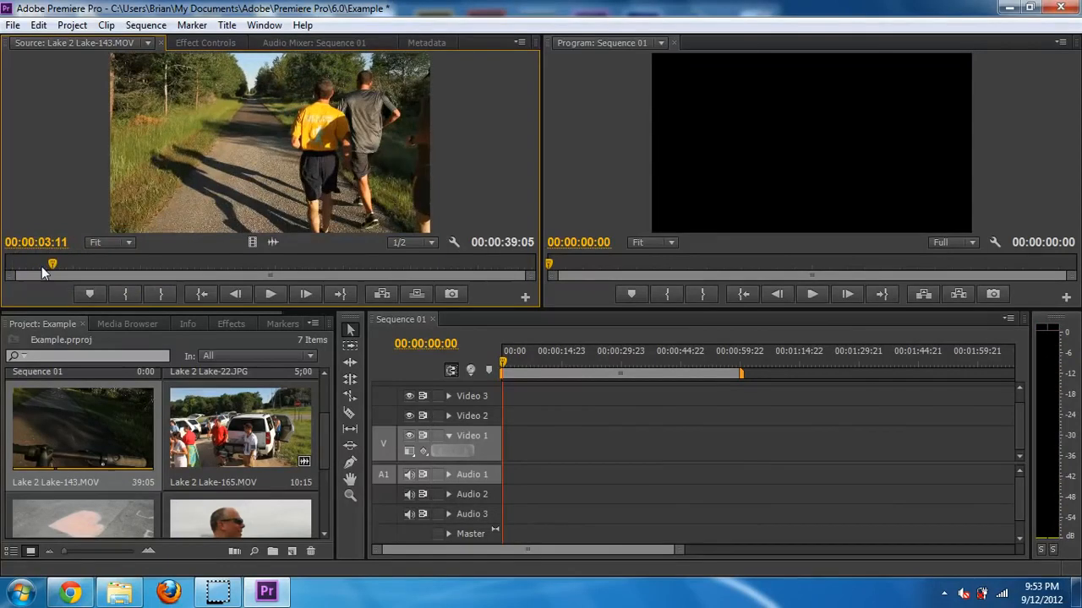
key("i")
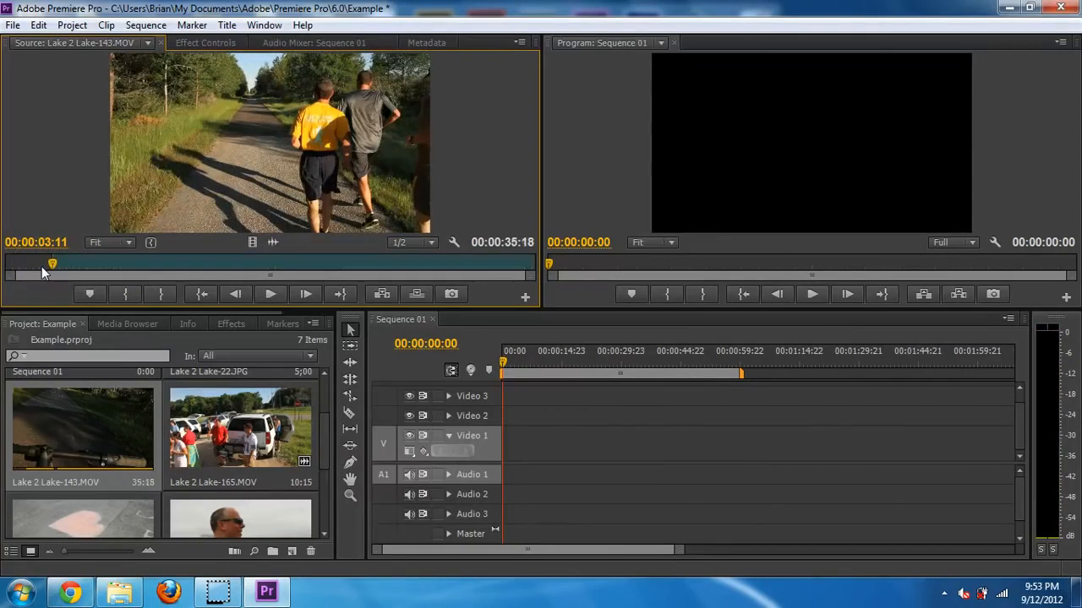
Step: Play the source clip onward and mark the Out point at 00:00:06:13
key("space")
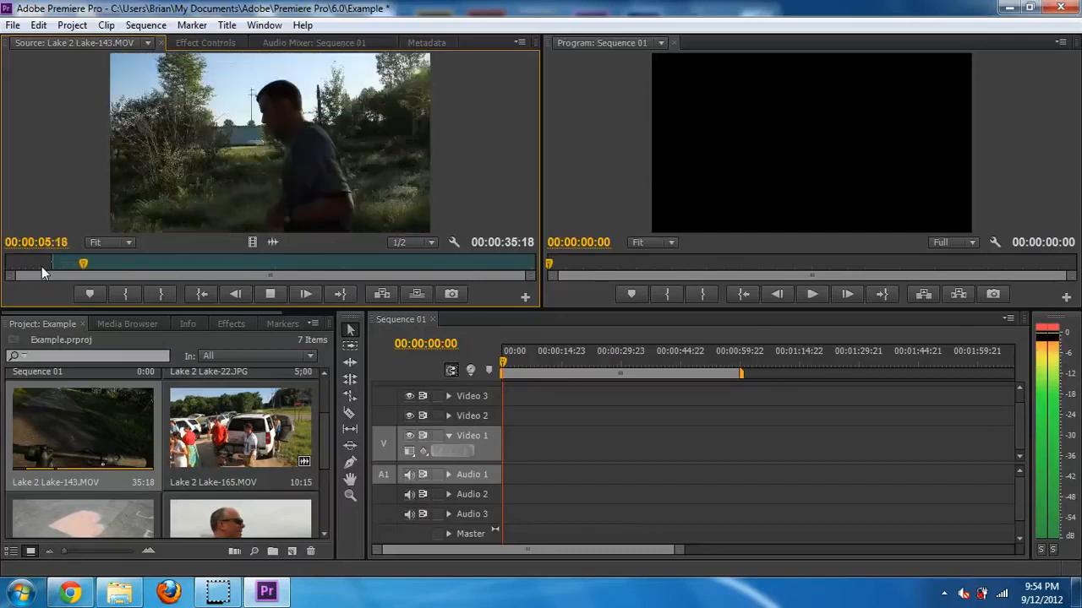
key("space")
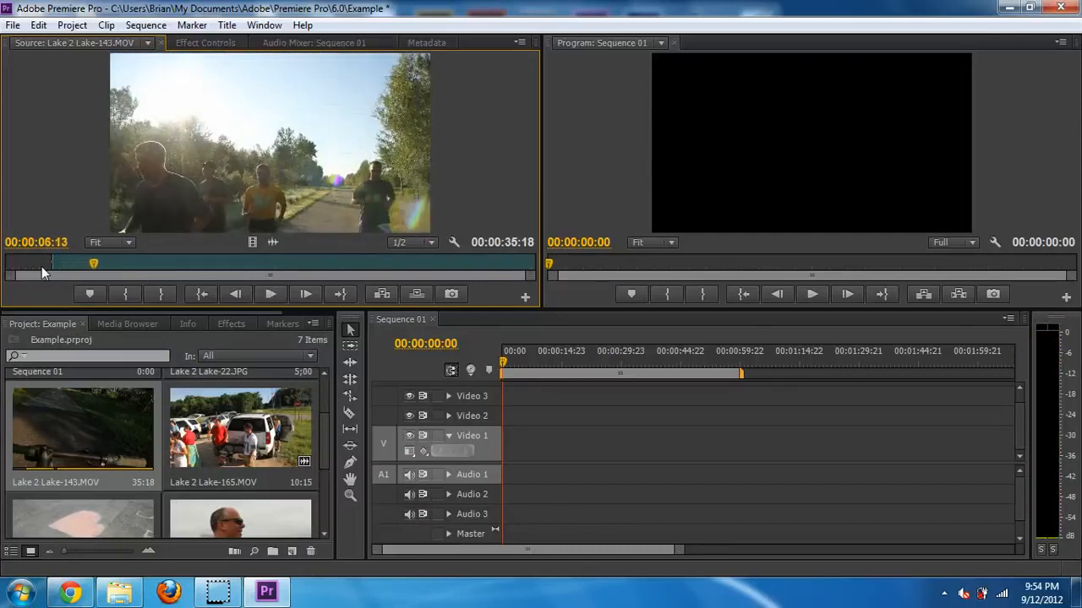
key("o")
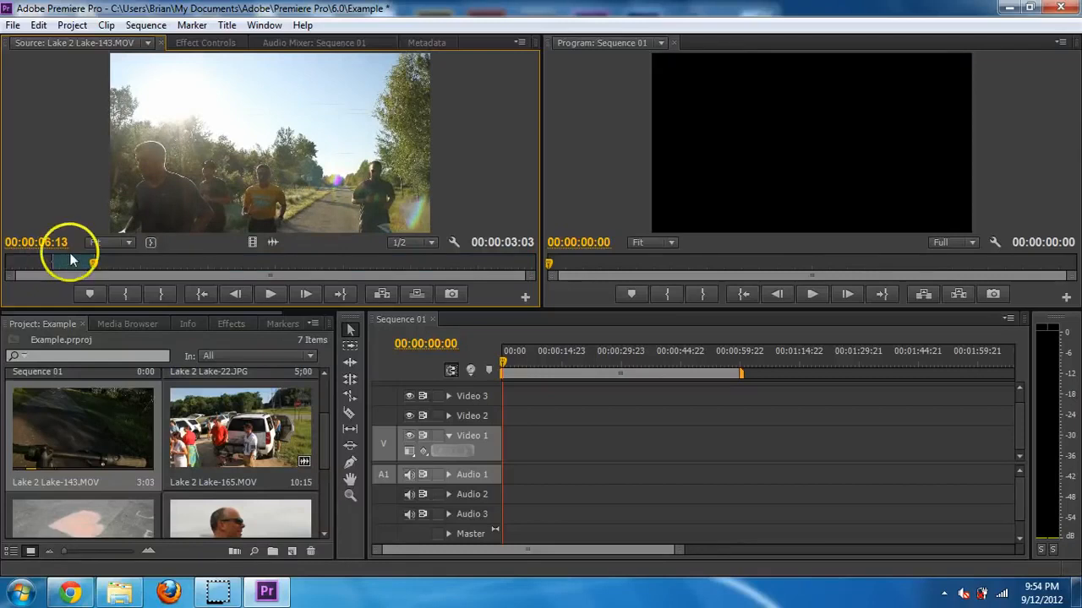
Step: Place the marked part of Lake 2 Lake-143.MOV at the start of the Video 1 and Audio 1 tracks
left_click_drag(294, 150, 506, 451)
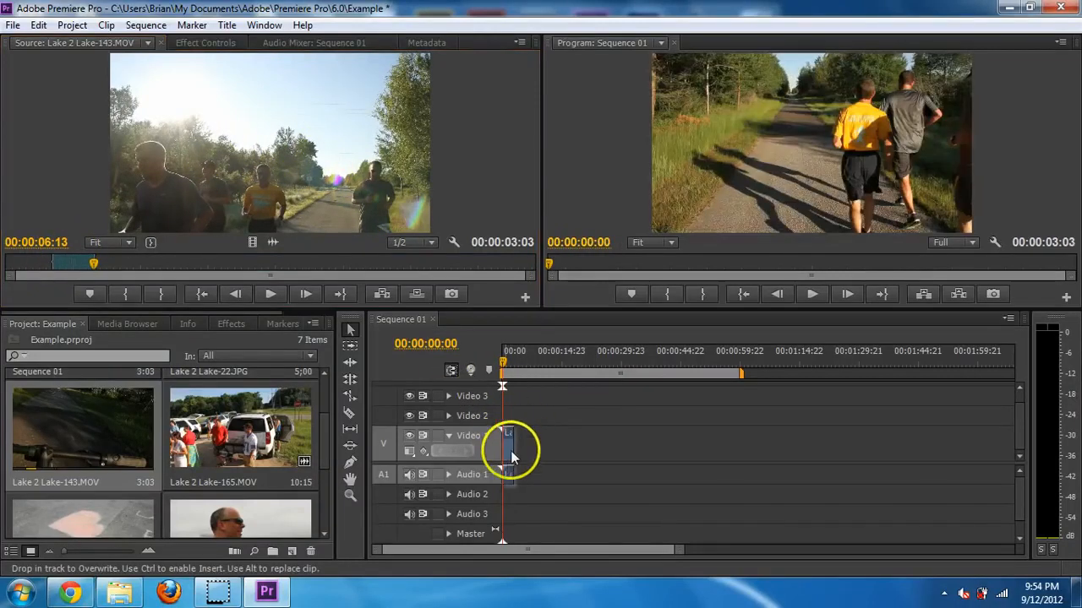
left_click_drag(680, 550, 541, 550)
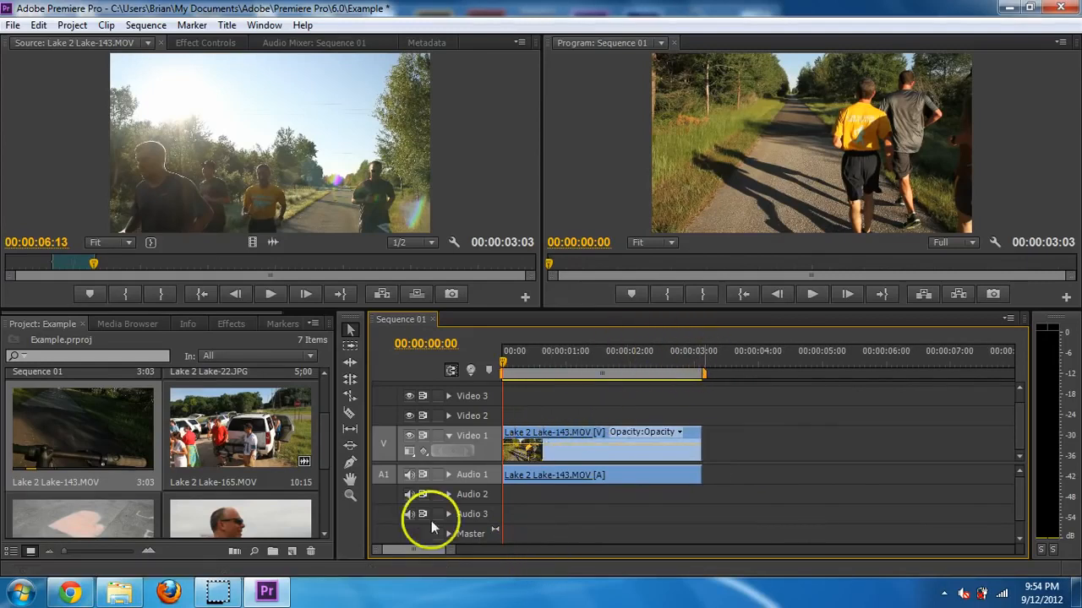
Step: Remove the linked Lake 2 Lake-143.MOV clip from the timeline and place only its video at the start of Video 1
left_click_drag(444, 549, 491, 574)
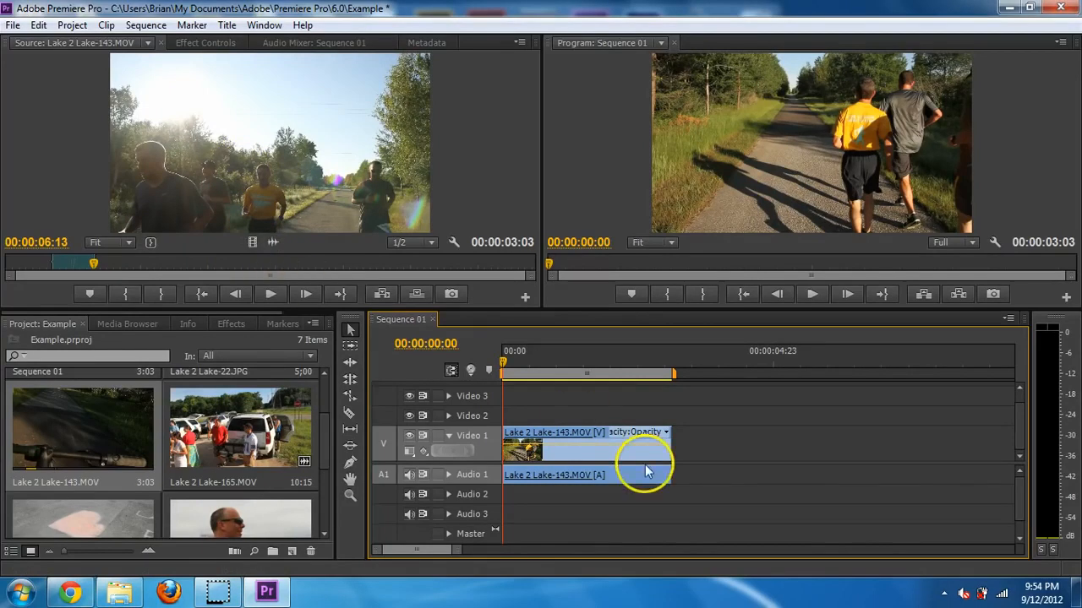
left_click(657, 444)
key("Delete")
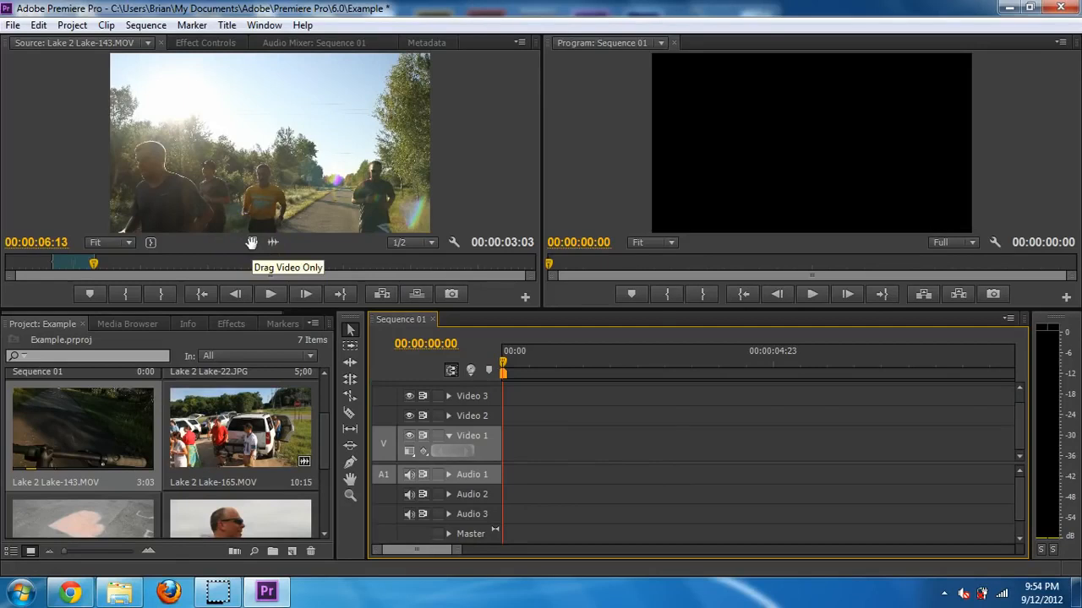
left_click_drag(251, 243, 501, 450)
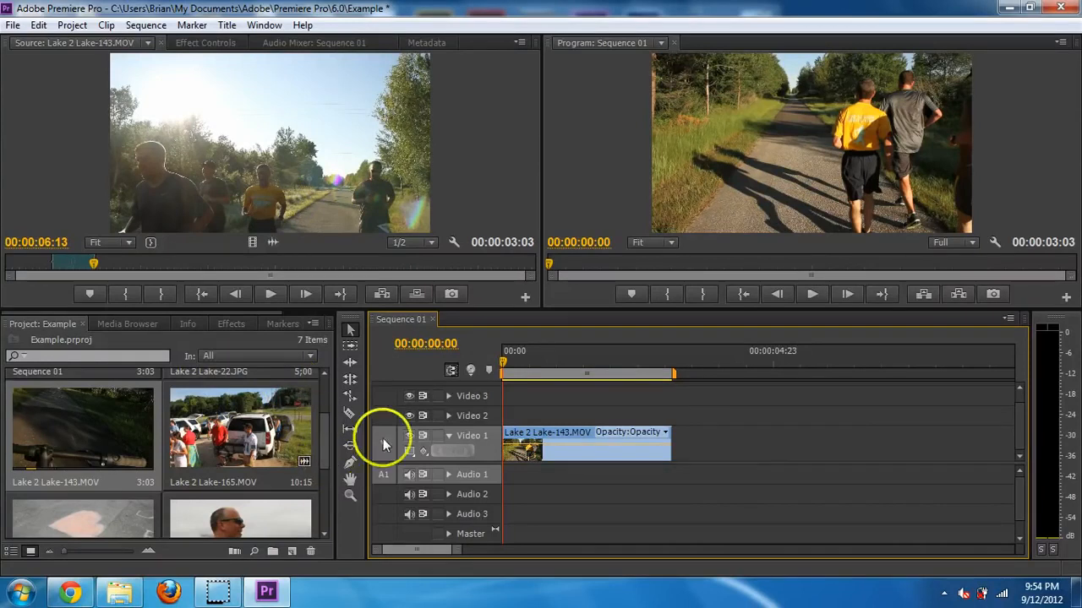
Step: Split the Lake 2 Lake-143.MOV clip at 00:00:02:20 and move the cut-off end piece further along Video 1, leaving a gap
left_click_drag(506, 359, 658, 376)
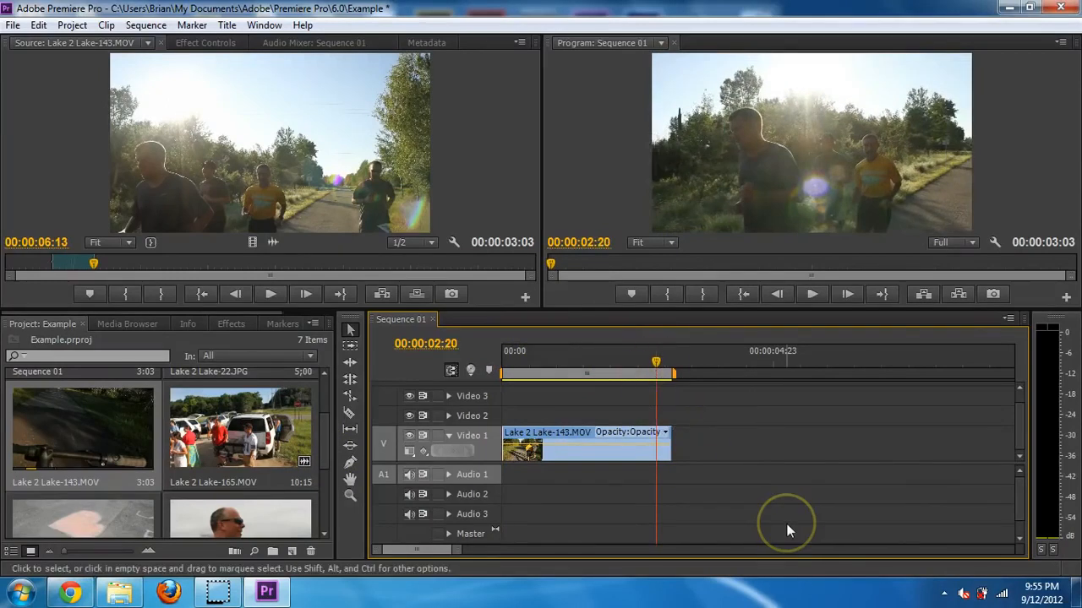
key("ctrl+k")
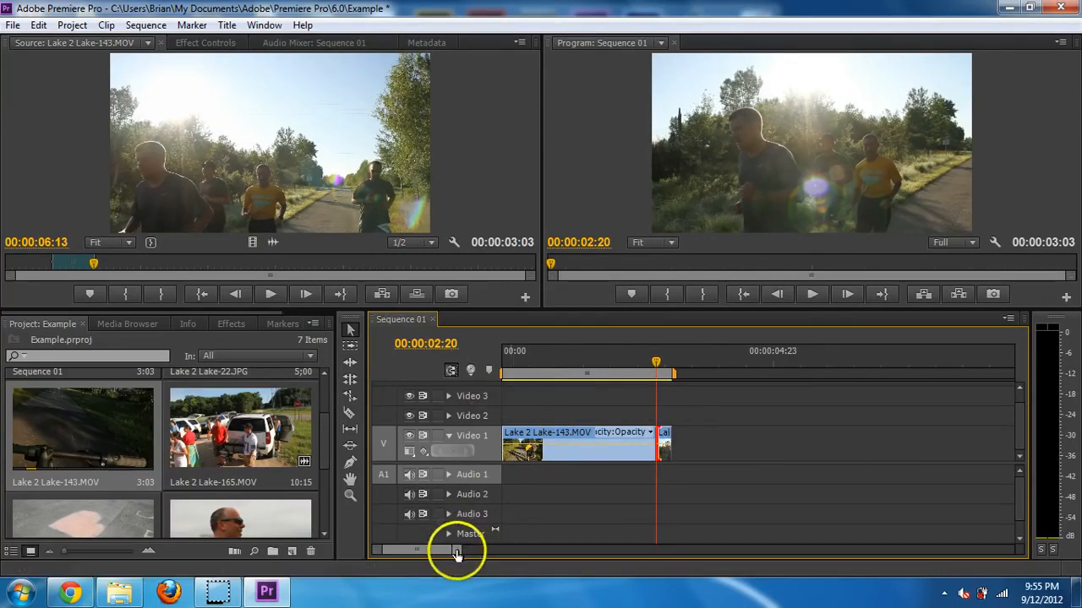
mouse_move(454, 550)
left_mouse_down()
mouse_move(482, 550)
mouse_move(453, 553)
mouse_move(442, 535)
left_mouse_up()
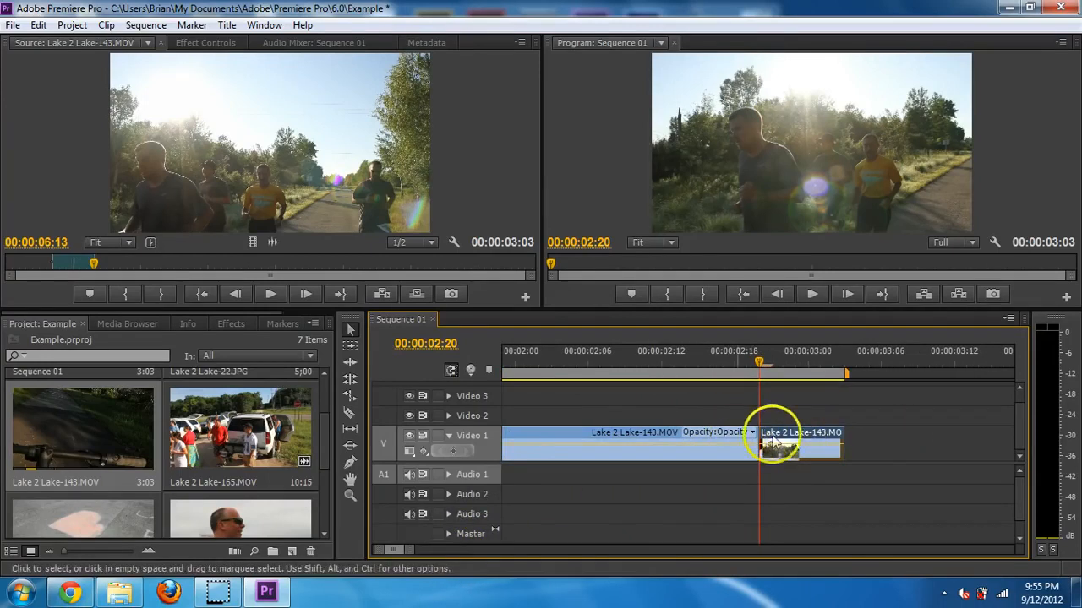
left_click_drag(785, 435, 885, 448)
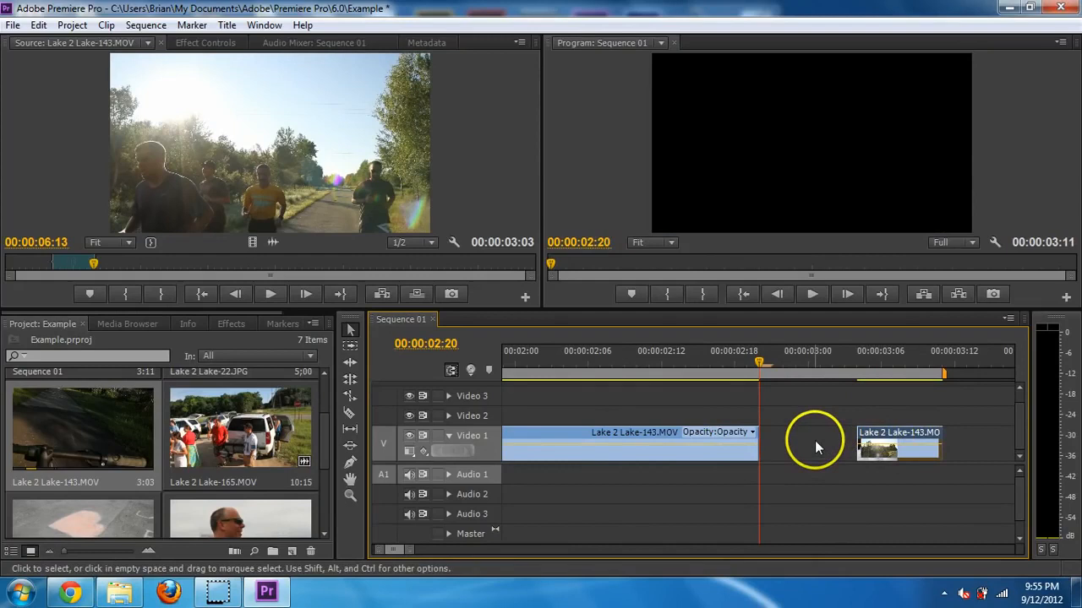
Step: Undo the move of the end piece and the split of the clip
left_click_drag(406, 550, 463, 555)
key("ctrl+z")
key("ctrl+z")
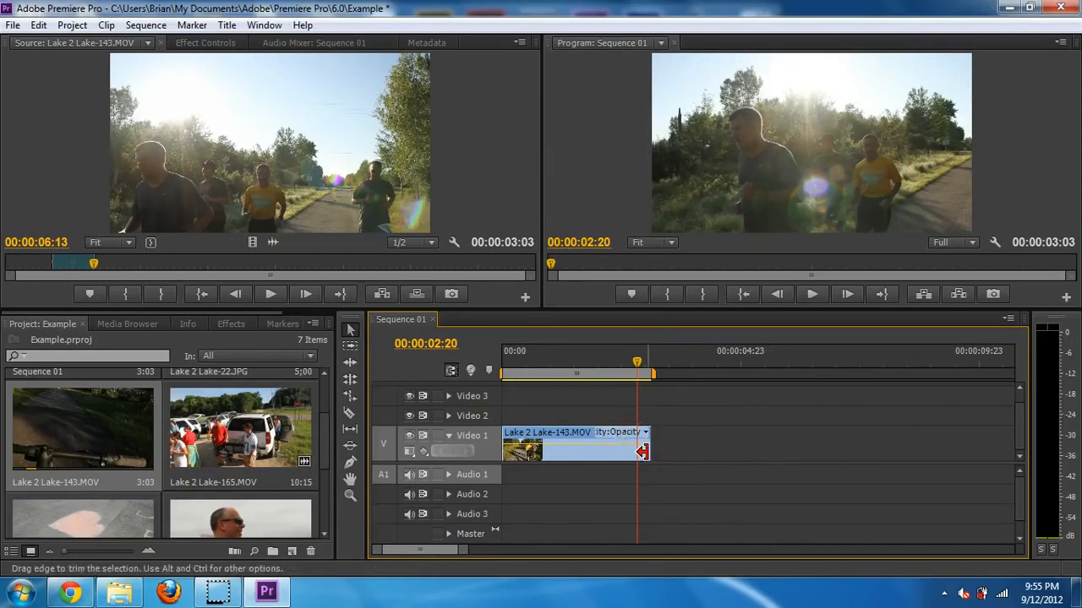
Step: Trim the end of the Lake 2 Lake-143.MOV clip to 00:00:02:20 and play back the sequence
left_click_drag(640, 453, 633, 446)
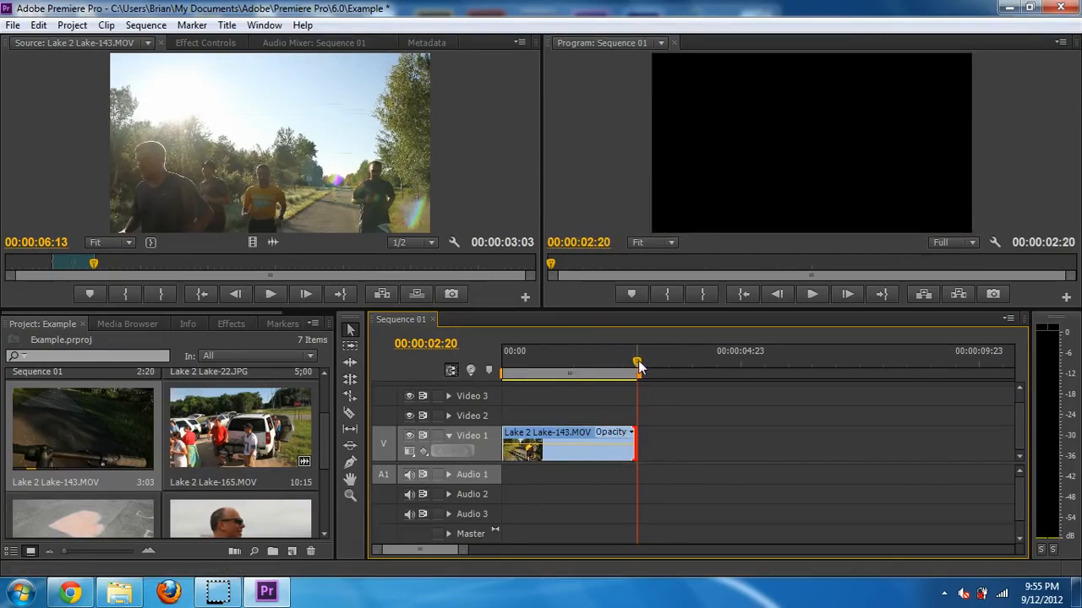
left_click_drag(621, 370, 526, 363)
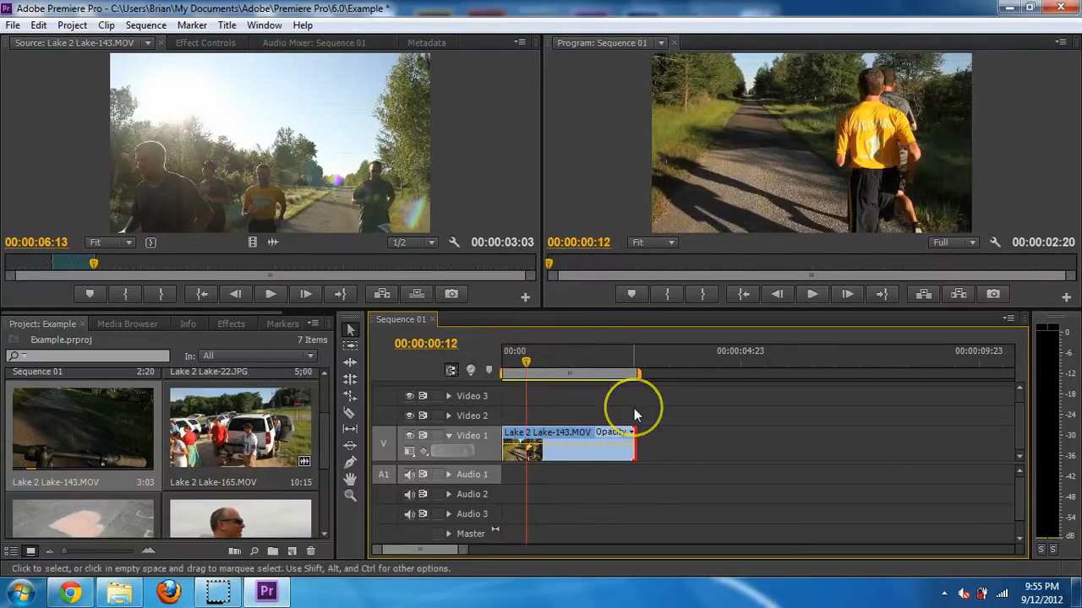
key("space")
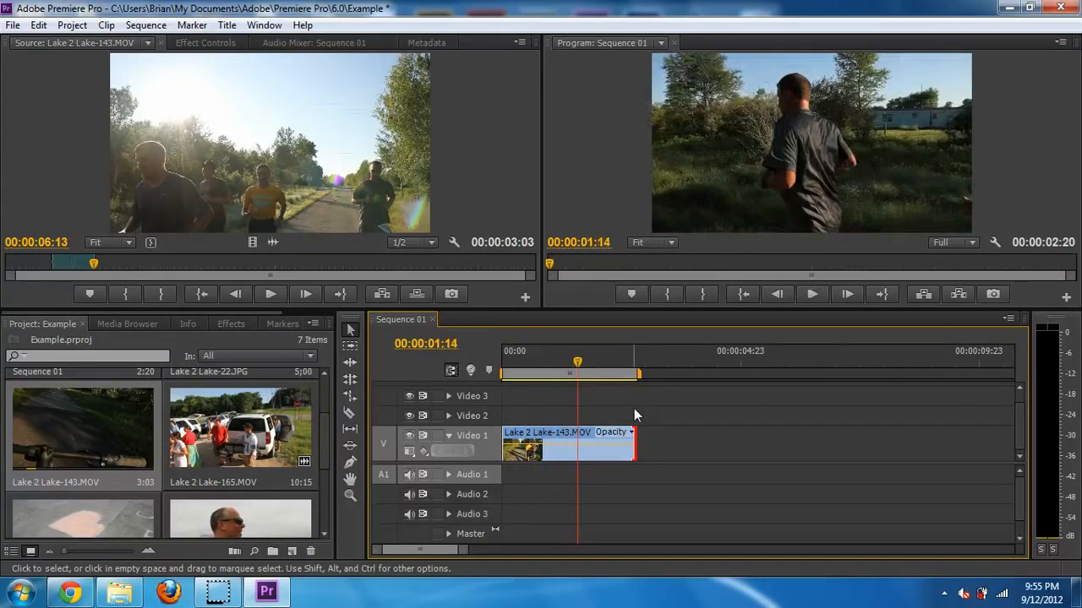
key("Return")
key("Return")
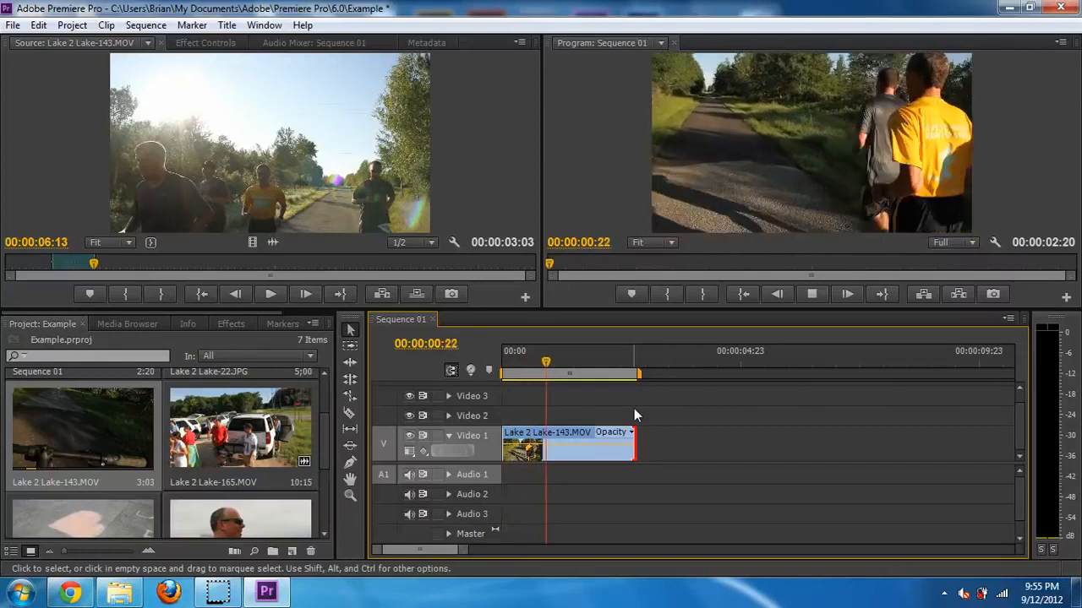
key("space")
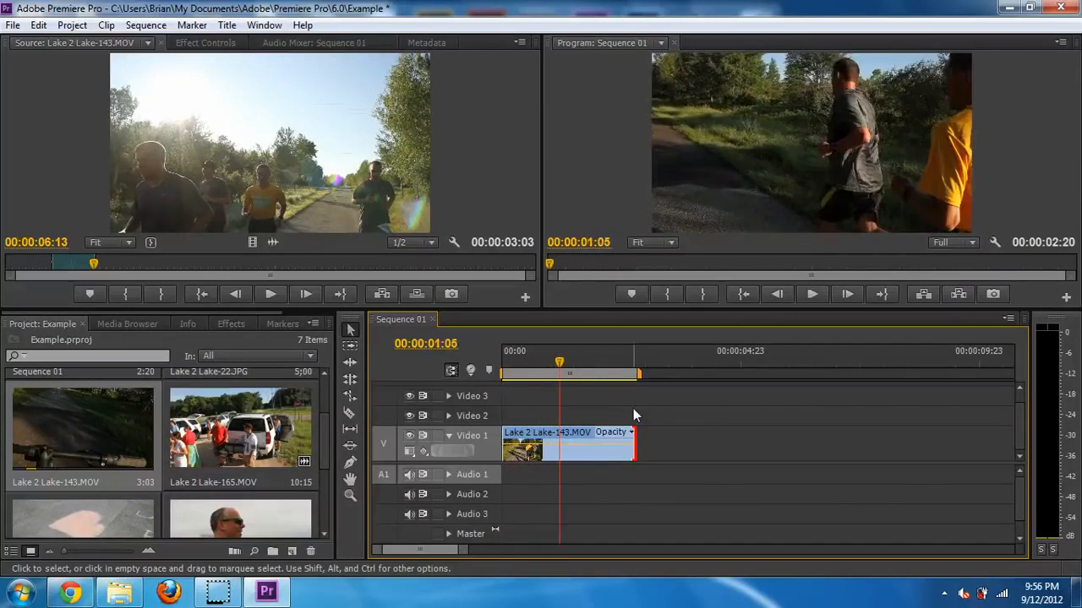
Step: Close the Media Browser and Info panels, view the effects categories and return to the project's media items
left_click(352, 346)
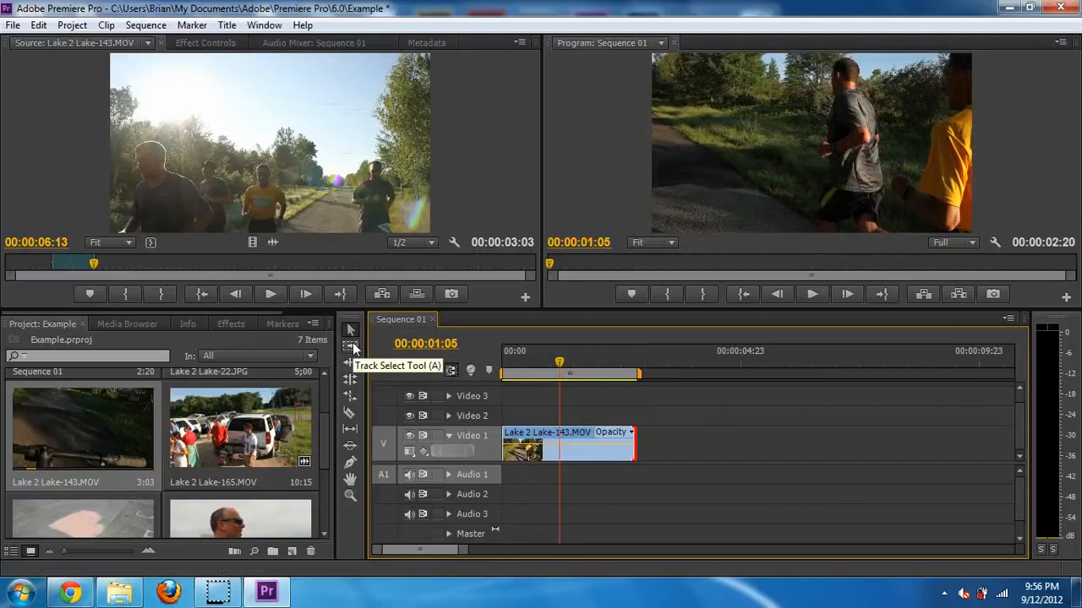
left_click(47, 328)
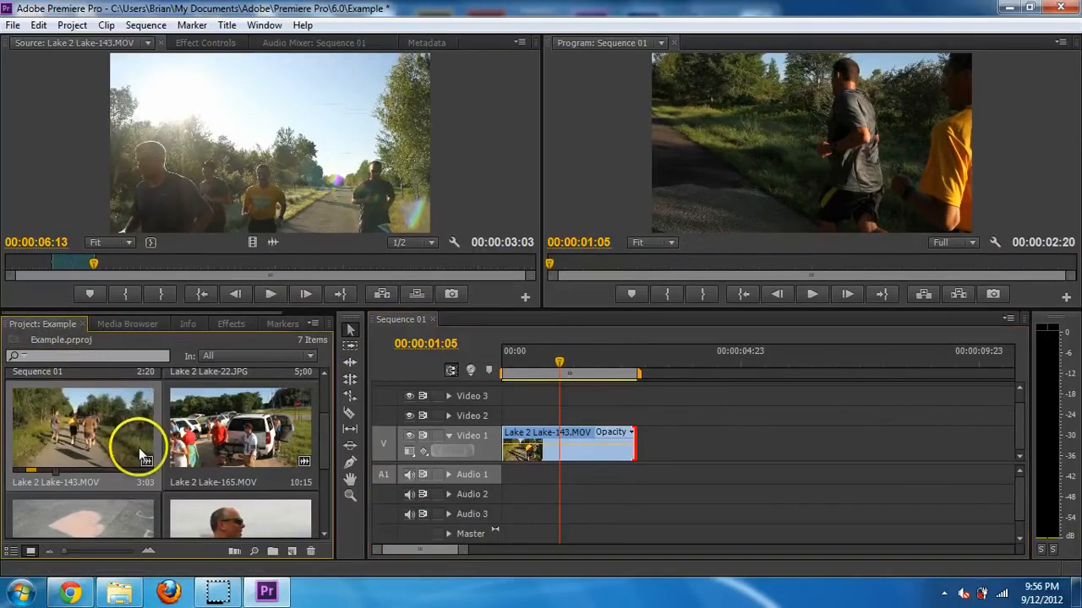
scroll(230, 447, "up", 2)
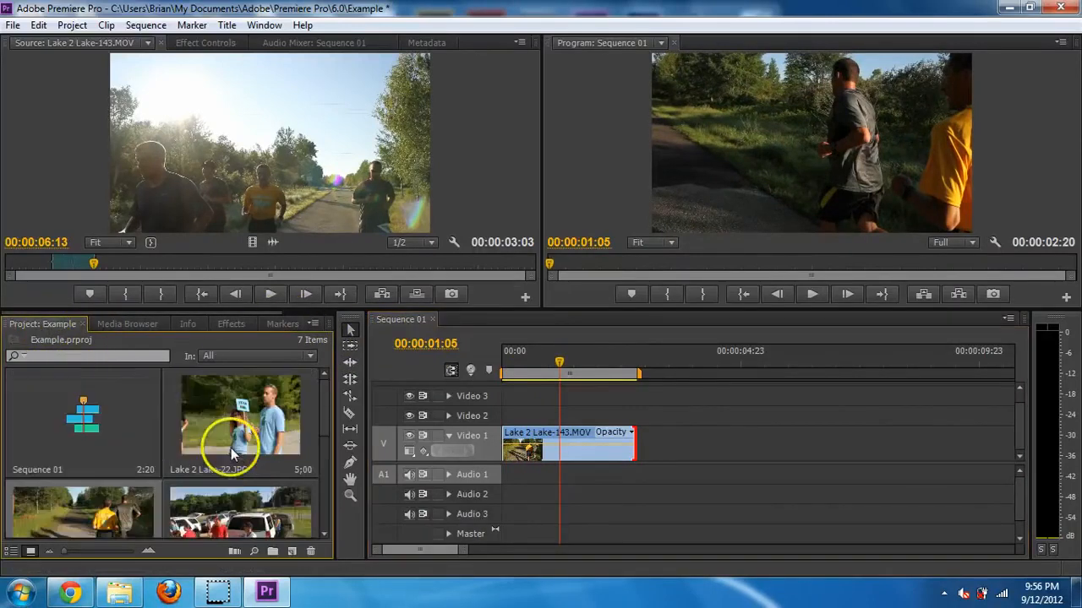
left_click(121, 322)
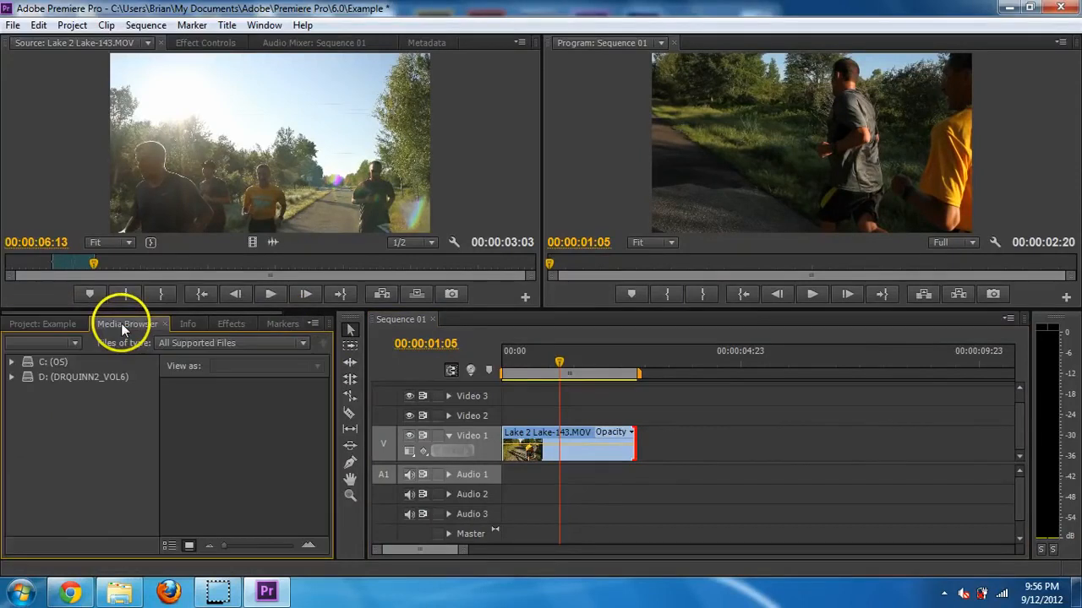
left_click(165, 322)
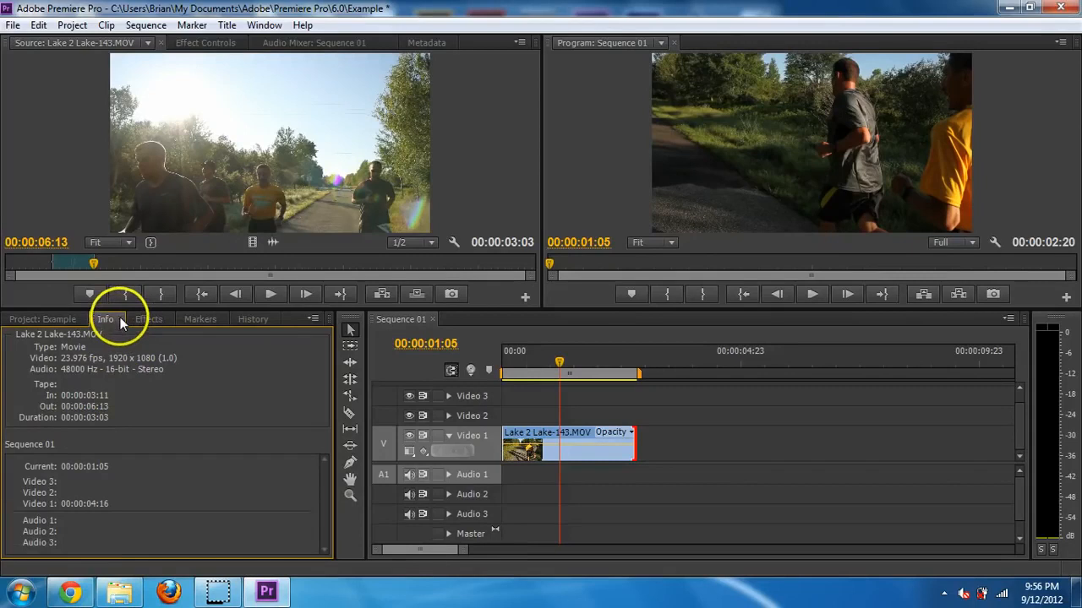
left_click(120, 319)
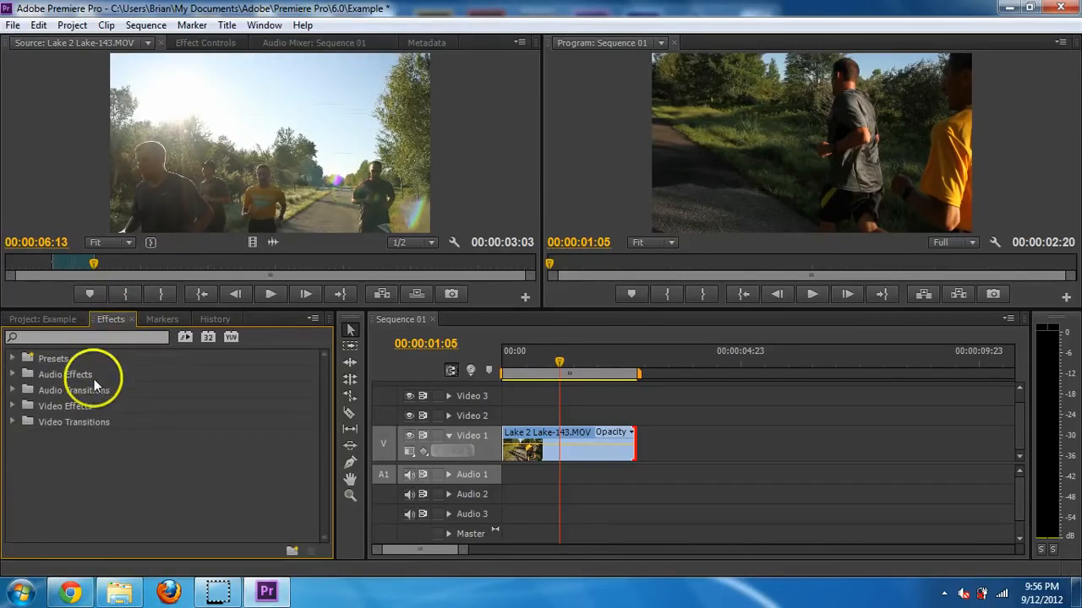
left_click(51, 319)
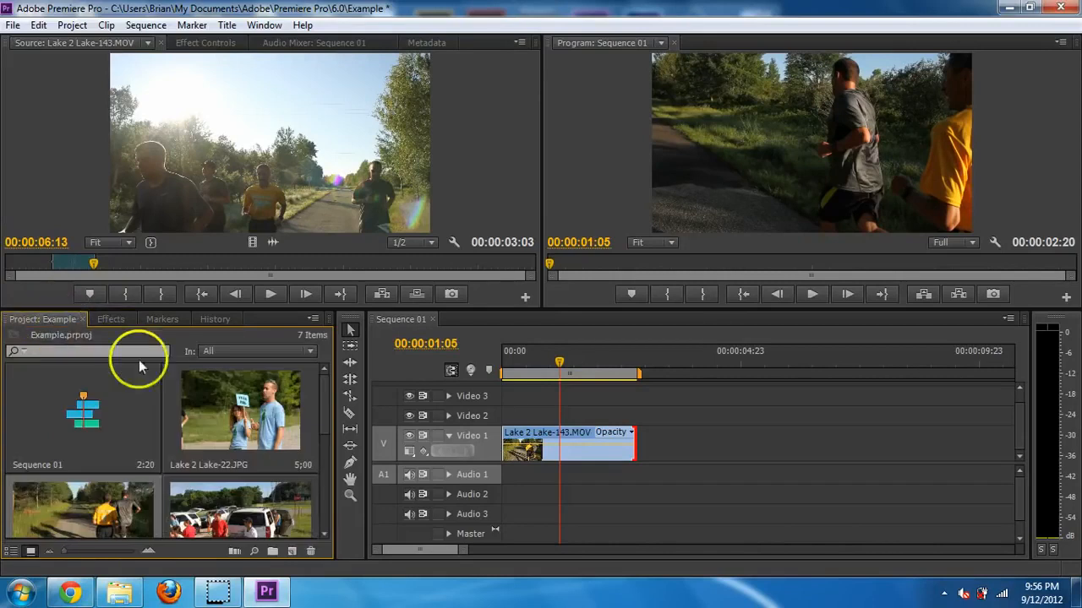
Step: Load Lake 2 Lake-165.MOV in the Source monitor, play it from 00:00:05:02 and mark the In point at about 6 seconds
mouse_move(319, 394)
left_mouse_down()
mouse_move(321, 447)
mouse_move(314, 414)
left_mouse_up()
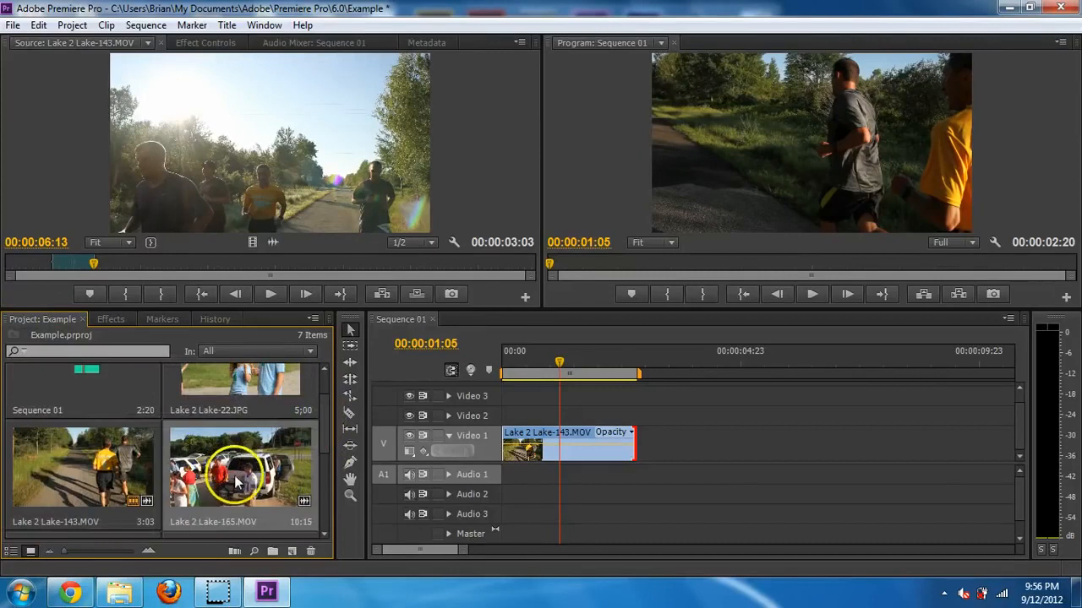
double_click(216, 461)
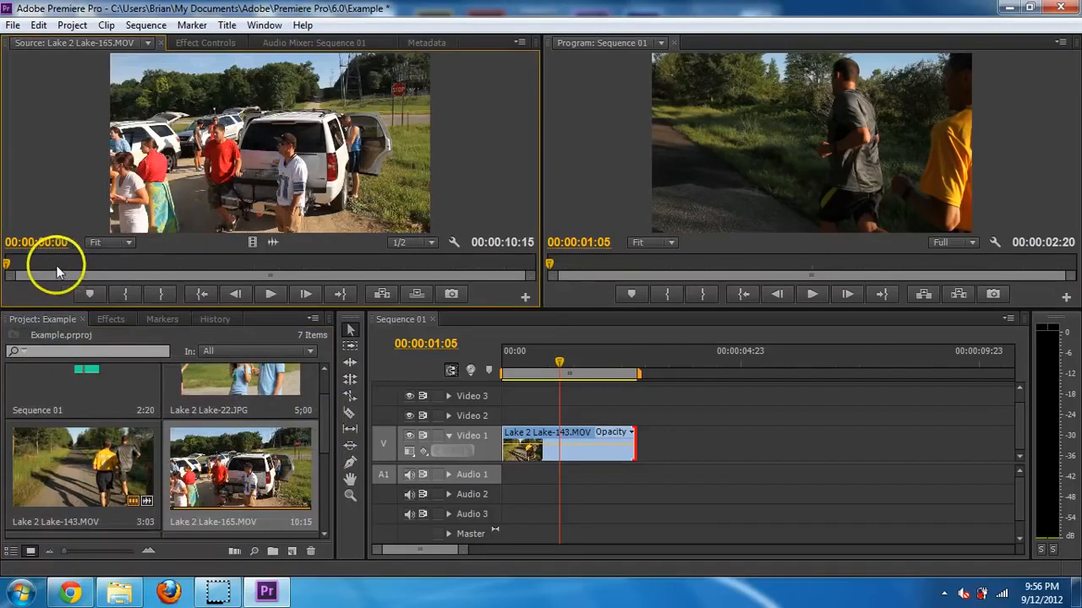
left_click(221, 265)
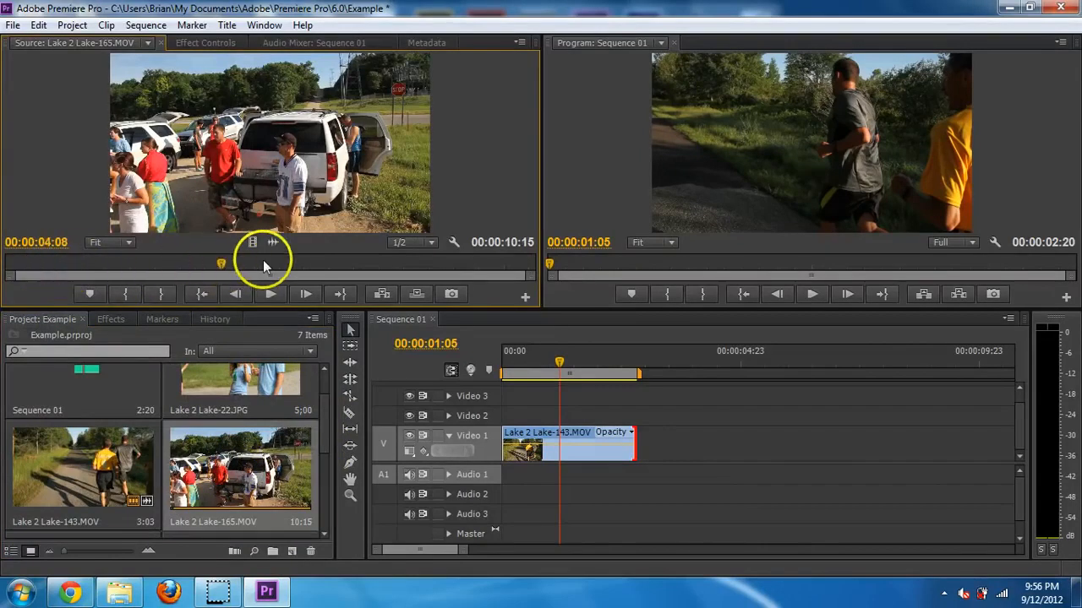
left_click(237, 265)
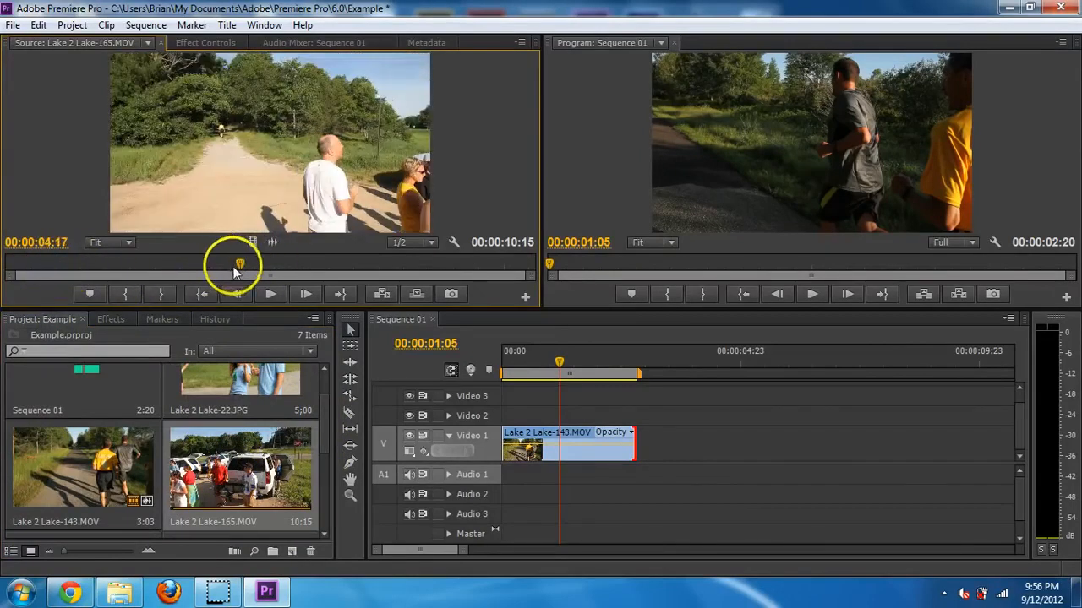
left_click_drag(236, 268, 260, 268)
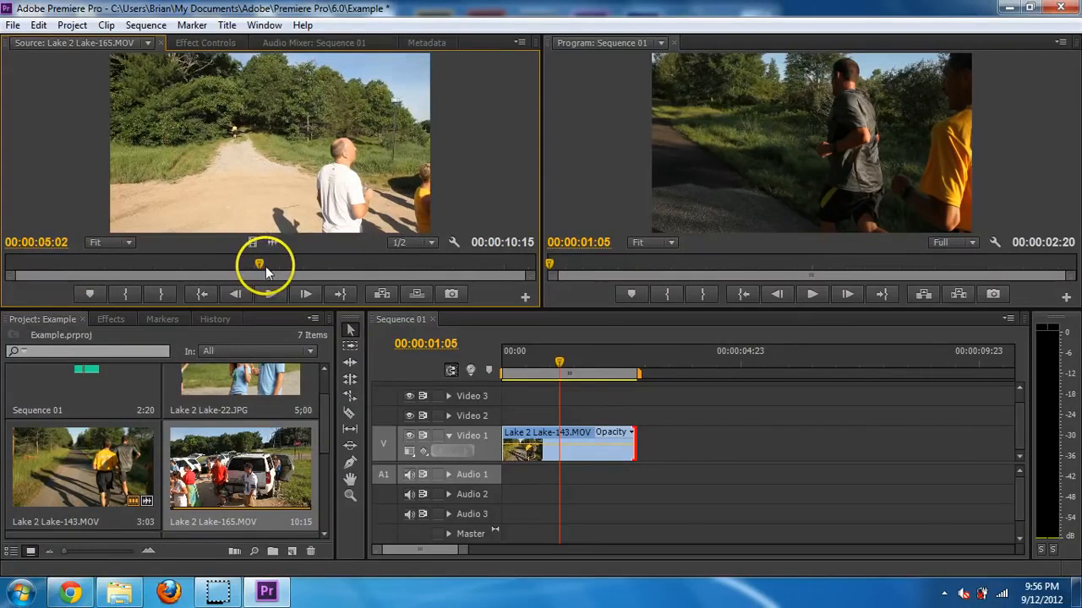
key("space")
key("i")
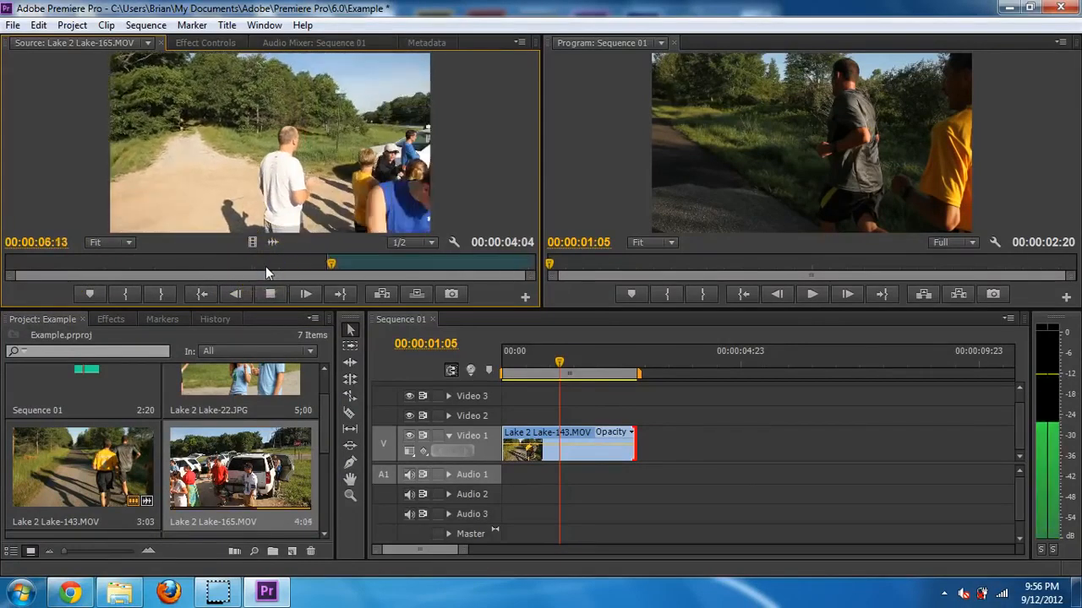
Step: Mark the source clip's Out point at 00:00:09:15 and place the marked part directly after the first clip on Video 1 and Audio 1
key("space")
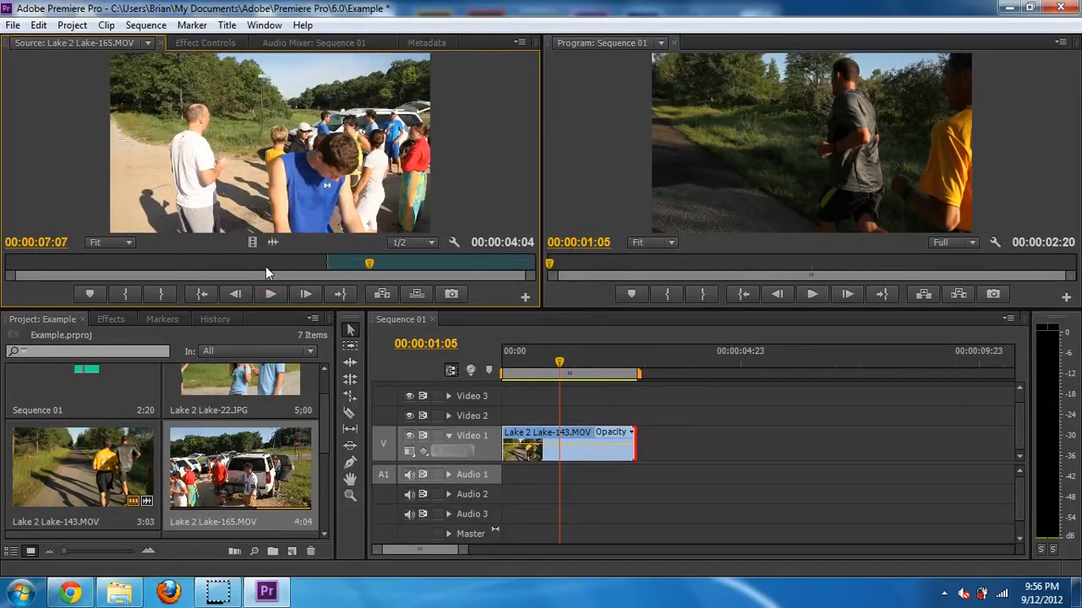
key("space")
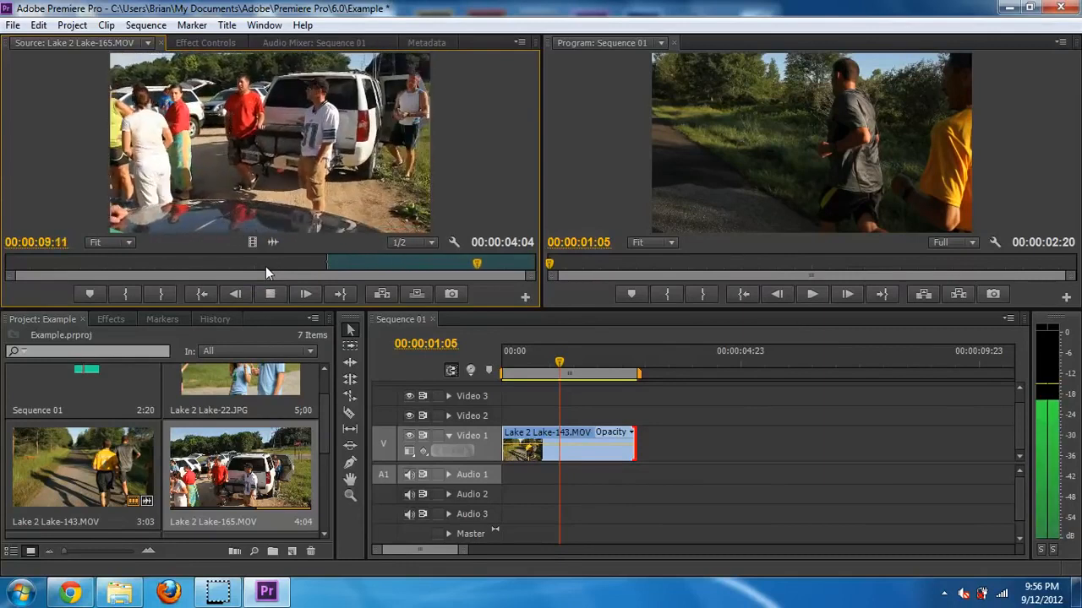
key("space")
key("o")
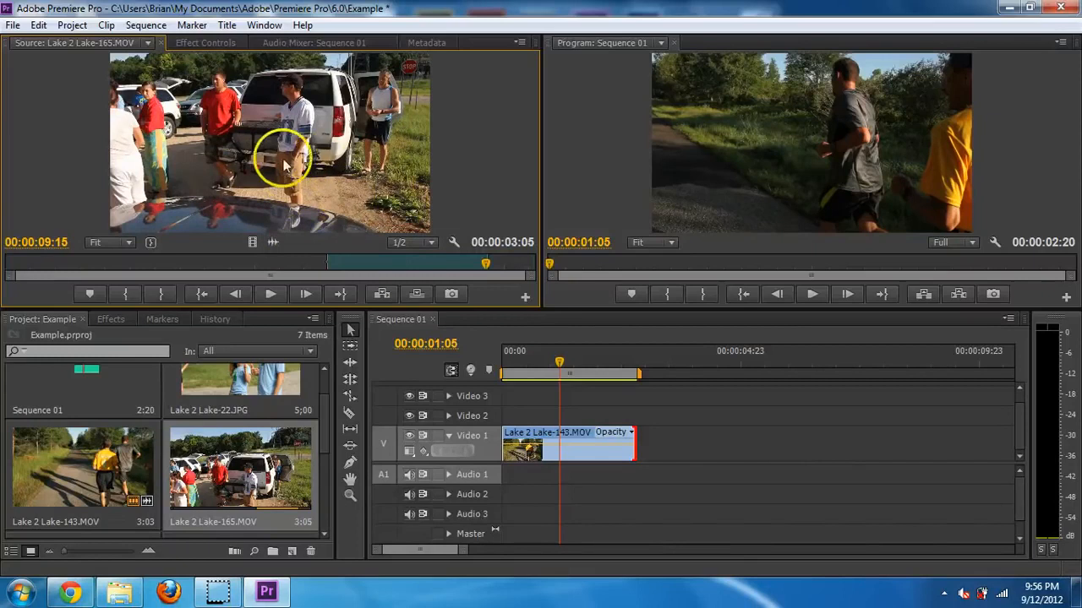
left_click_drag(286, 164, 638, 473)
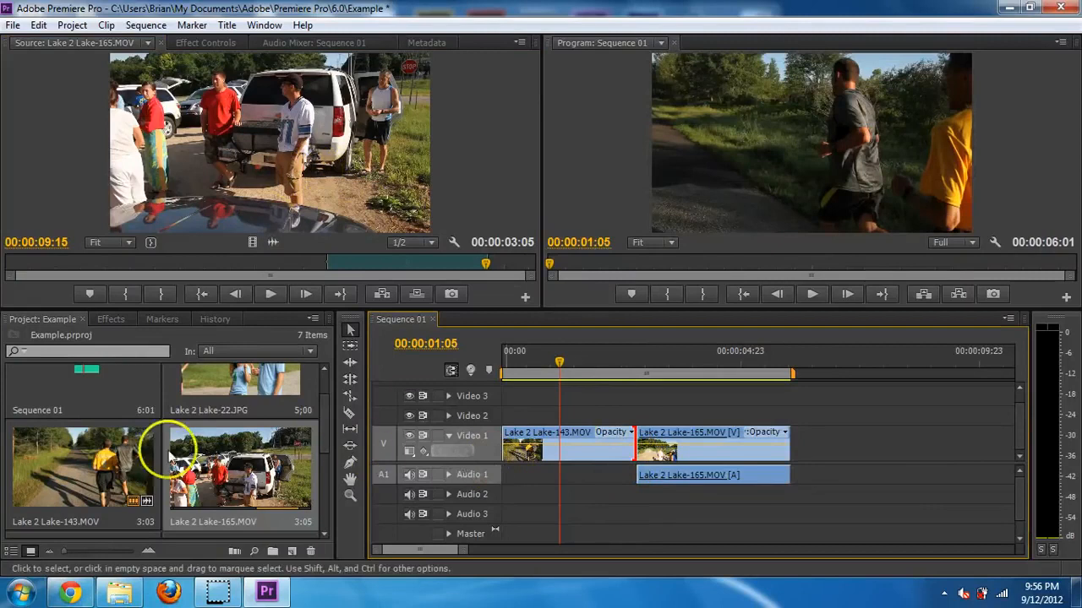
Step: Load Lake 2 Lake-258.MOV in the Source monitor, play it and mark the In point at about 1 second
left_click_drag(326, 423, 325, 483)
left_click(239, 442)
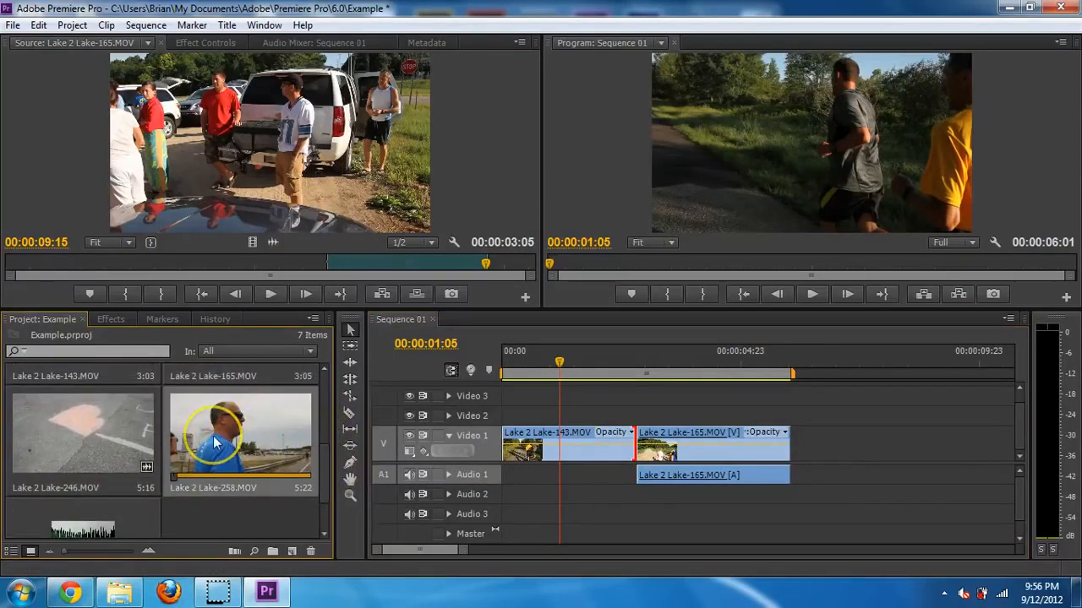
double_click(216, 444)
key("space")
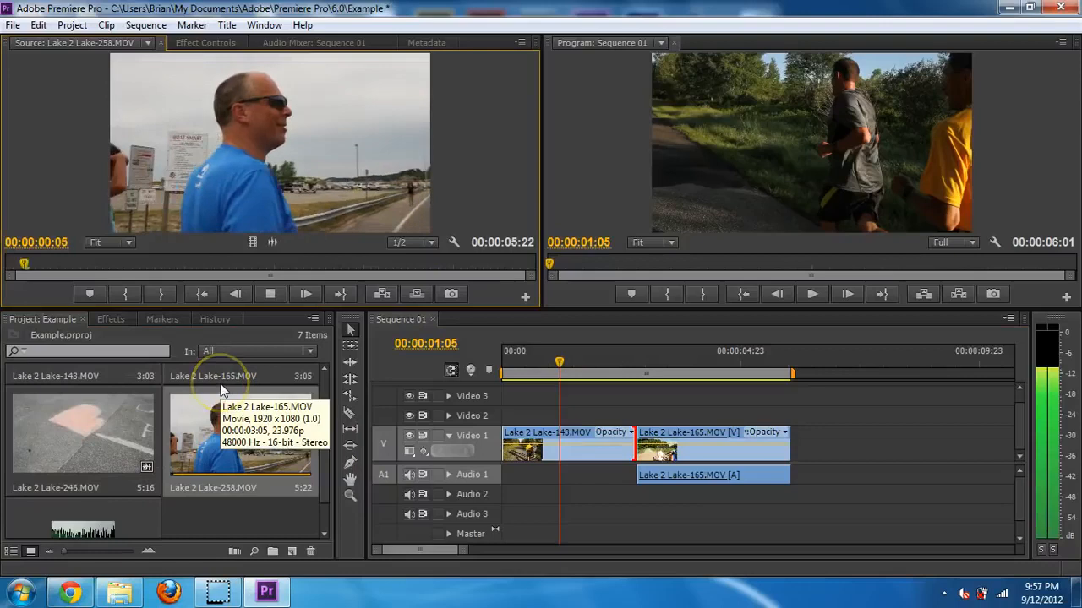
left_click(222, 390)
key("space")
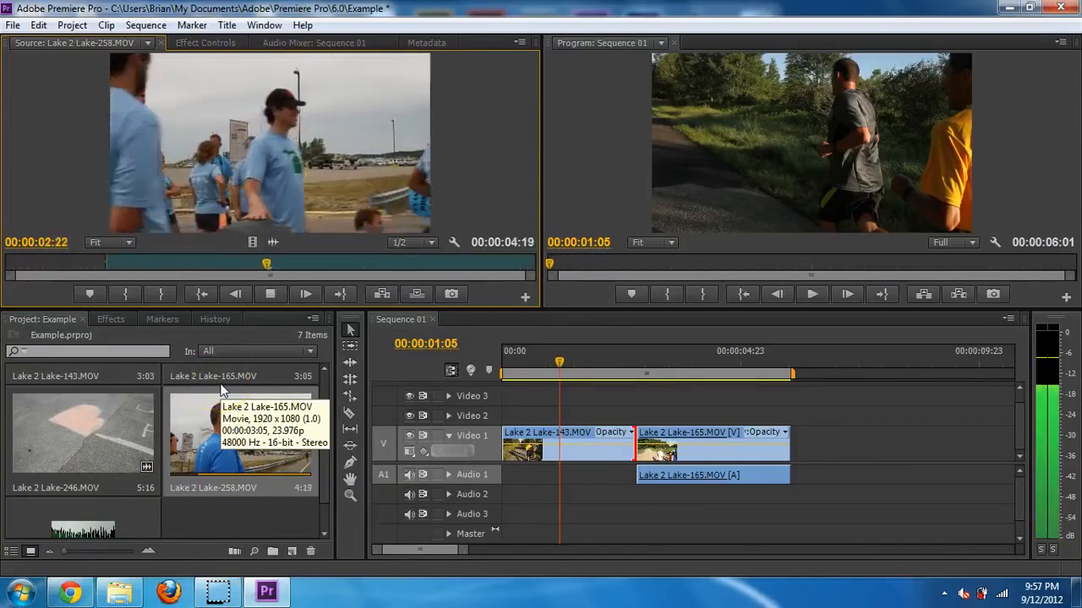
Step: Mark the Out point at 00:00:03:13 and place the marked part on Video 2 and Audio 2, aligned with the start of Lake 2 Lake-165.MOV
key("space")
key("o")
left_click(243, 239)
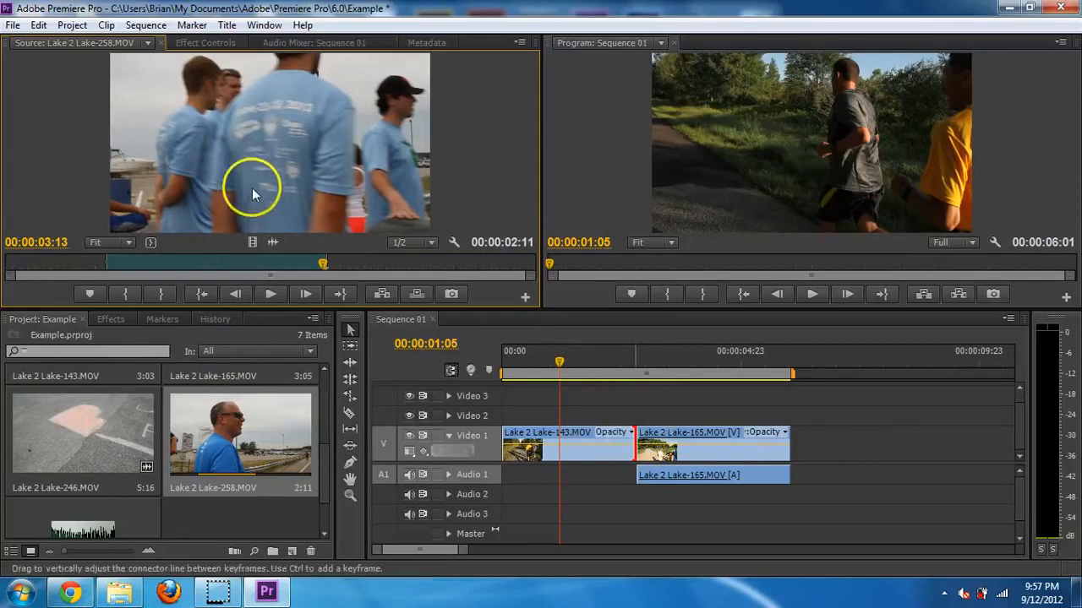
left_click_drag(241, 156, 646, 414)
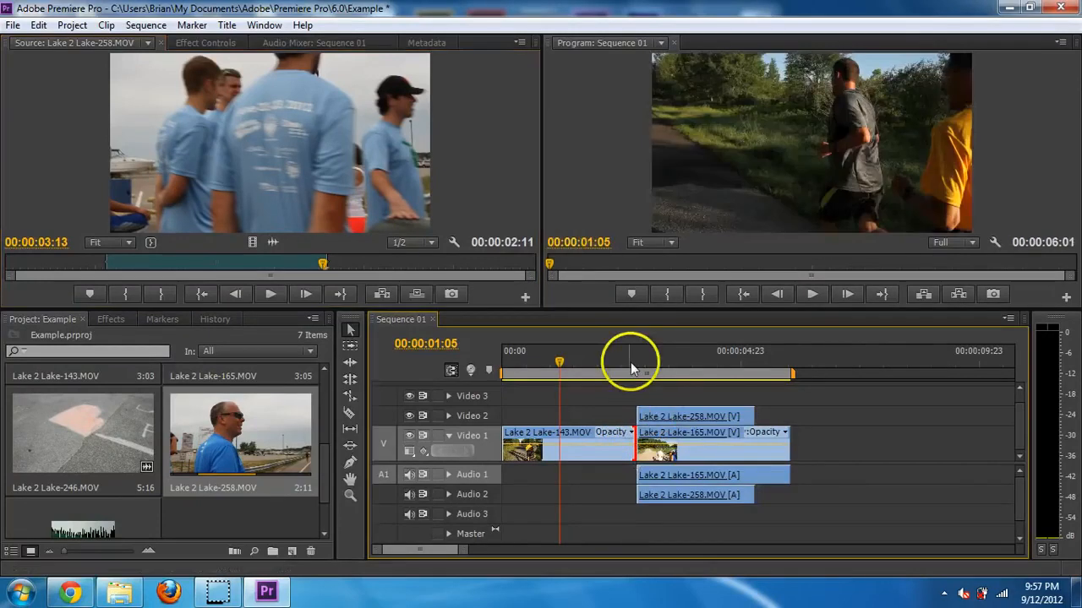
Step: Scrub the playhead through the section where Lake 2 Lake-258.MOV on Video 2 overlaps Lake 2 Lake-165.MOV, ending at 00:00:04:03
left_click_drag(633, 360, 749, 369)
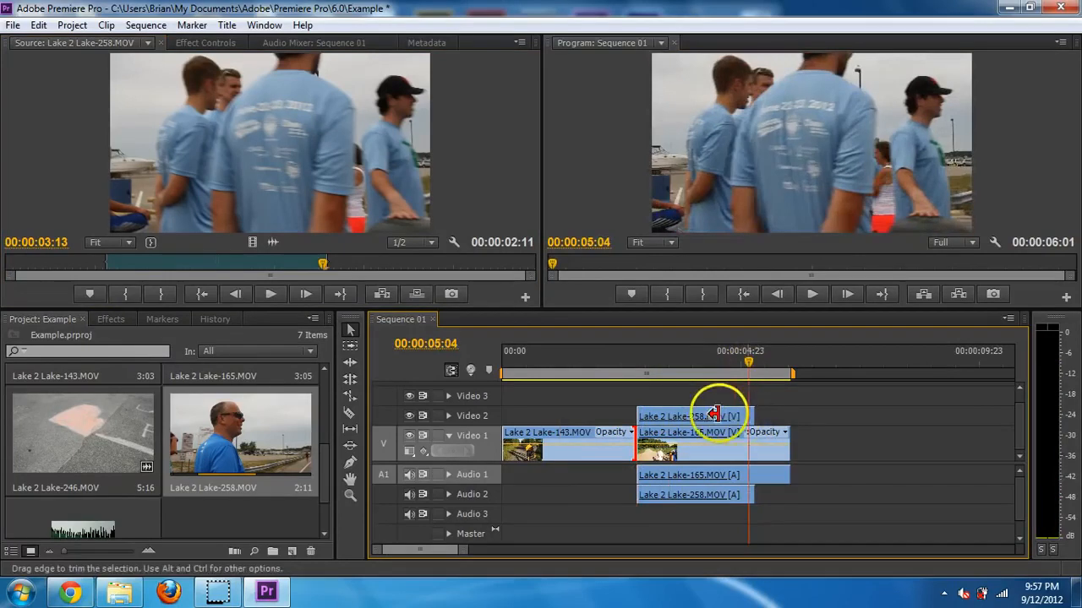
left_click(748, 367)
left_click_drag(748, 370, 767, 381)
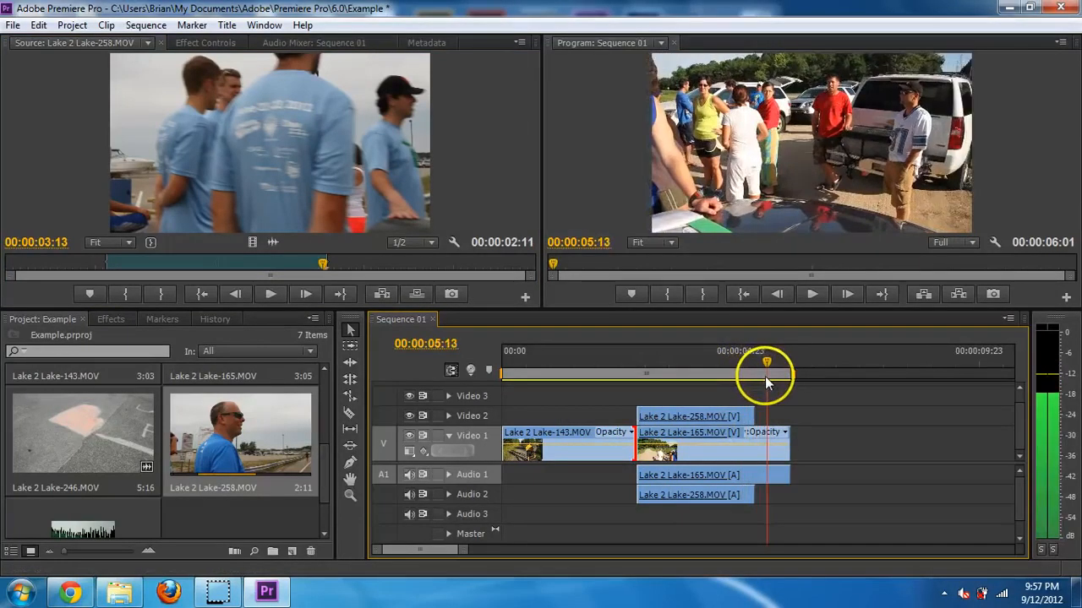
left_click(719, 441)
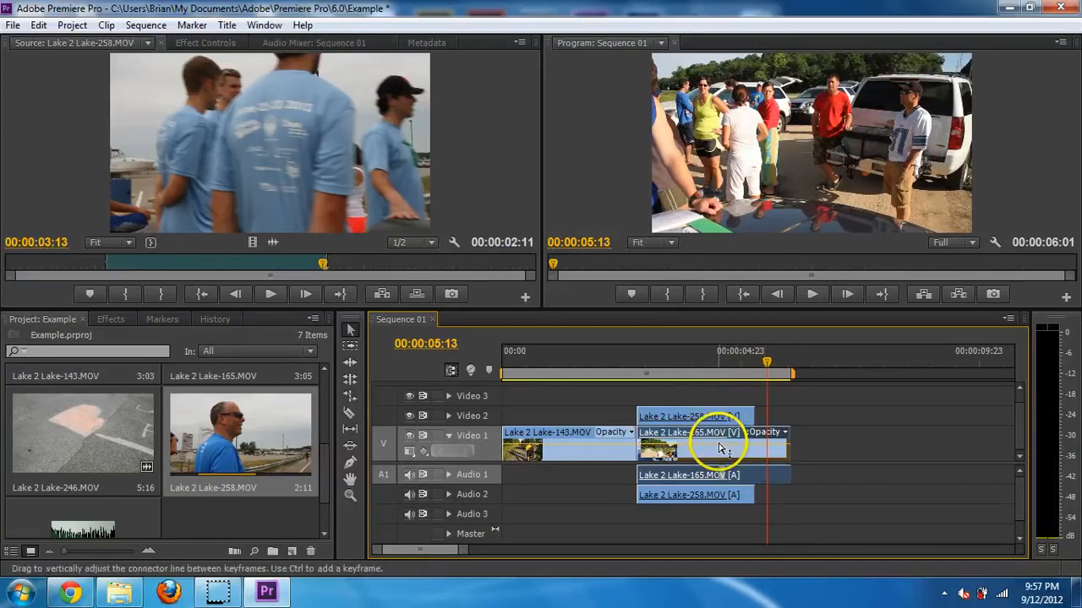
left_click(699, 371)
Step: Move Lake 2 Lake-165.MOV later on Video 1 and bring the Lake 2 Lake-258.MOV video down to Video 1, directly after Lake 2 Lake-143.MOV
mouse_move(708, 434)
left_mouse_down()
mouse_move(724, 391)
mouse_move(712, 391)
mouse_move(705, 439)
left_mouse_up()
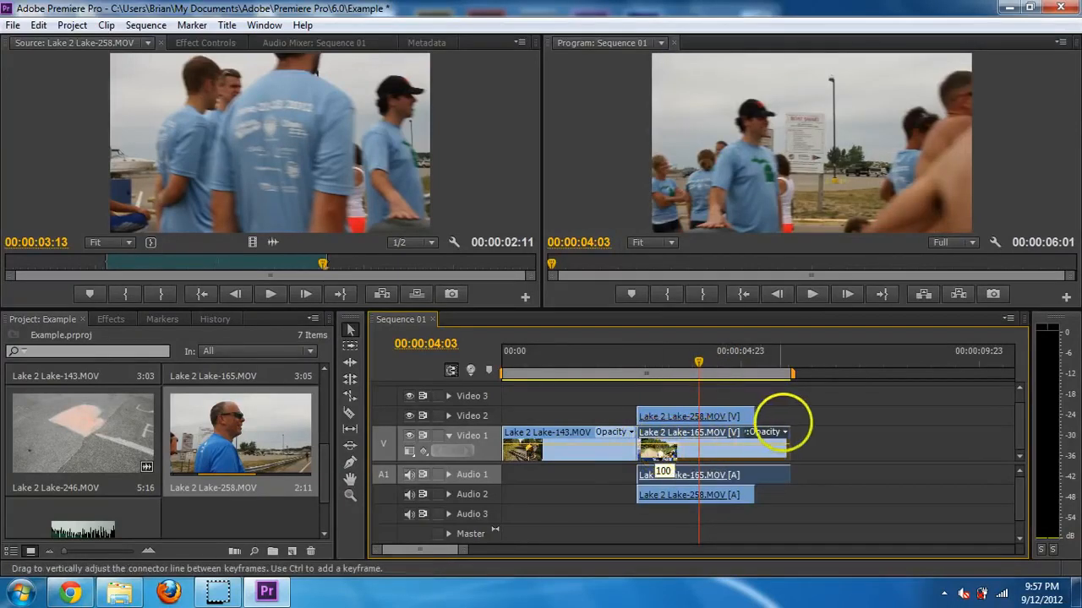
left_click_drag(701, 454, 862, 456)
left_click_drag(719, 418, 727, 439)
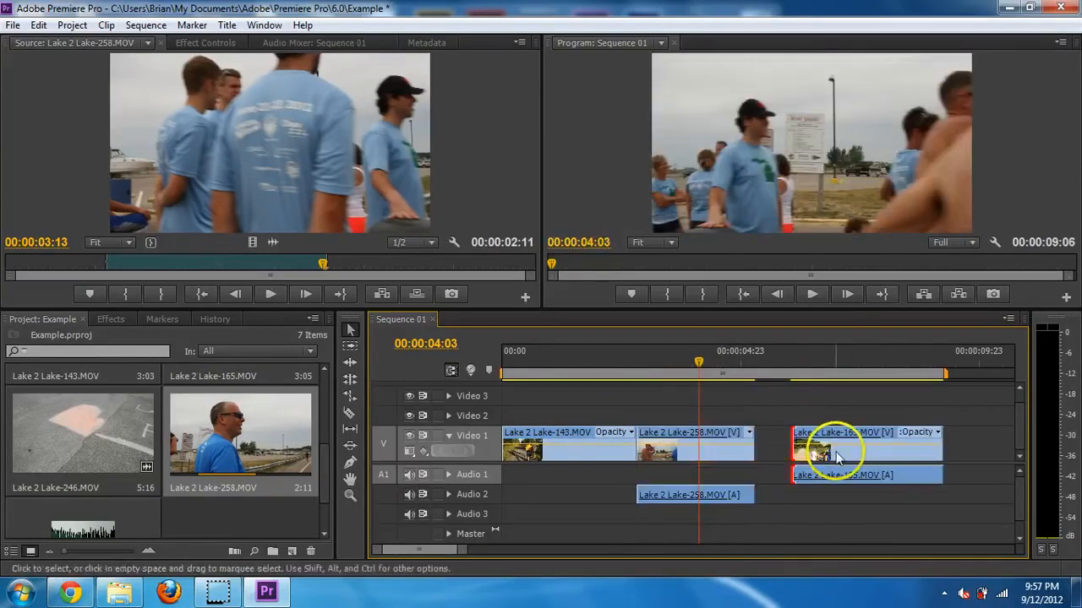
Step: Shift Lake 2 Lake-165.MOV slightly later and close the gap before it on Video 1 with Ripple Delete
mouse_move(824, 447)
left_mouse_down()
mouse_move(780, 459)
mouse_move(841, 458)
left_mouse_up()
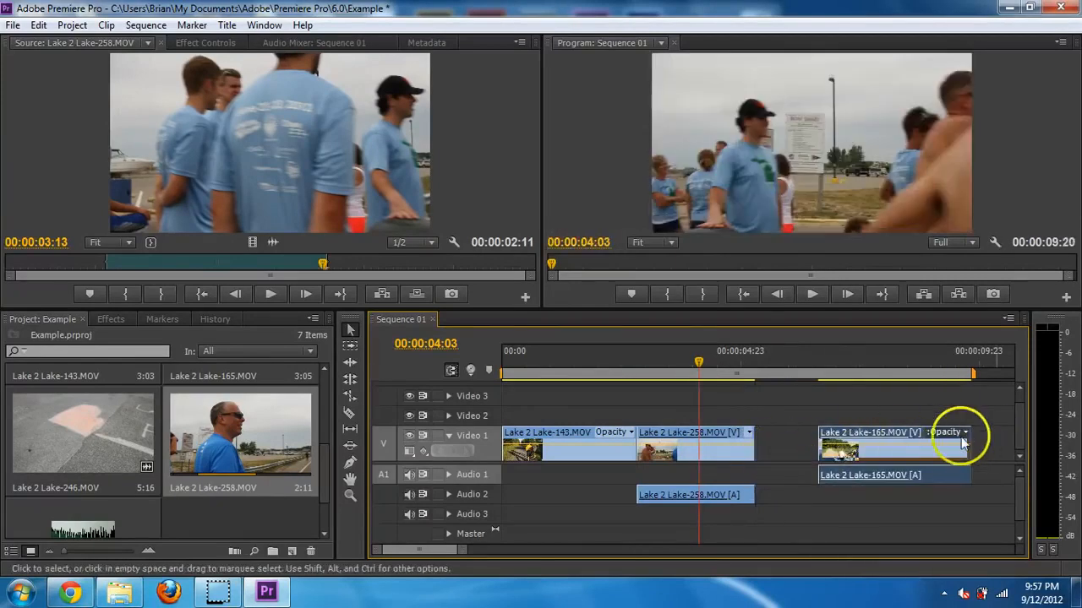
right_click(800, 441)
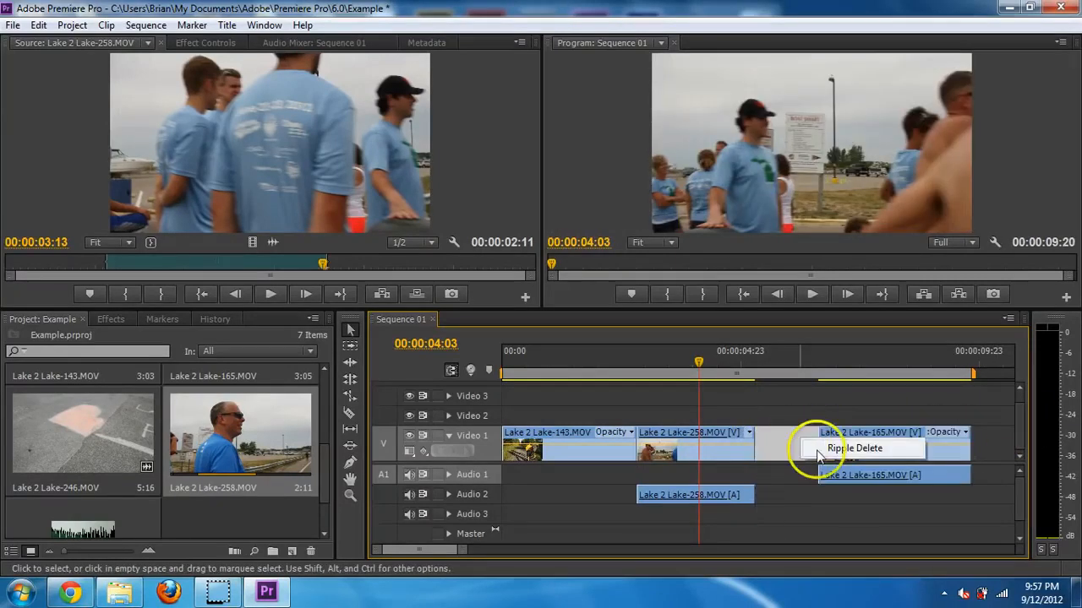
left_click(818, 451)
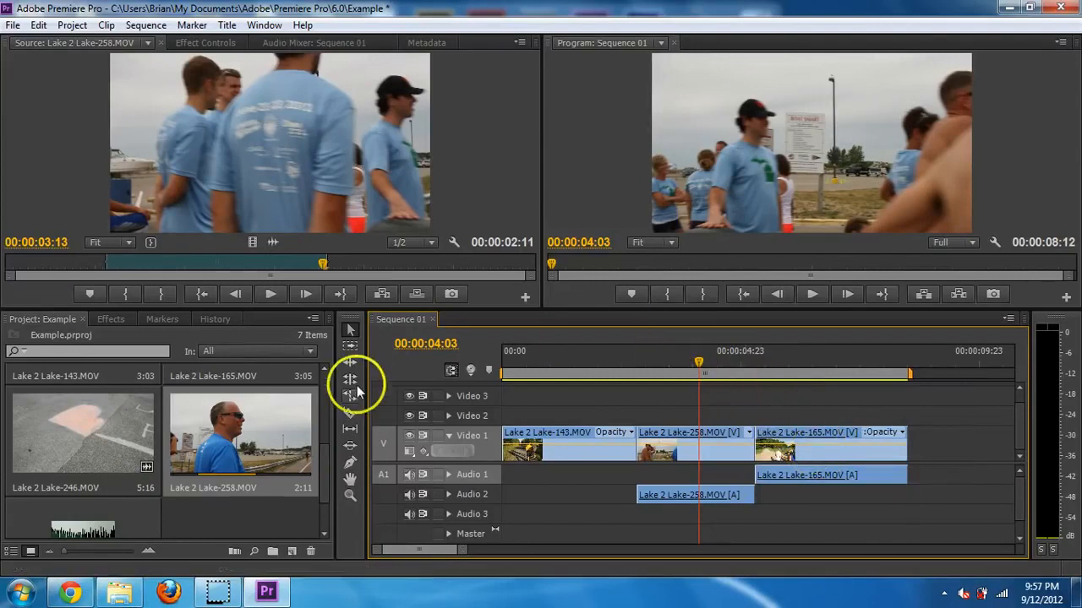
Step: Place the playhead at 00:00:05:22 over Lake 2 Lake-165.MOV and look through the Video Effects categories
left_click_drag(700, 372, 786, 348)
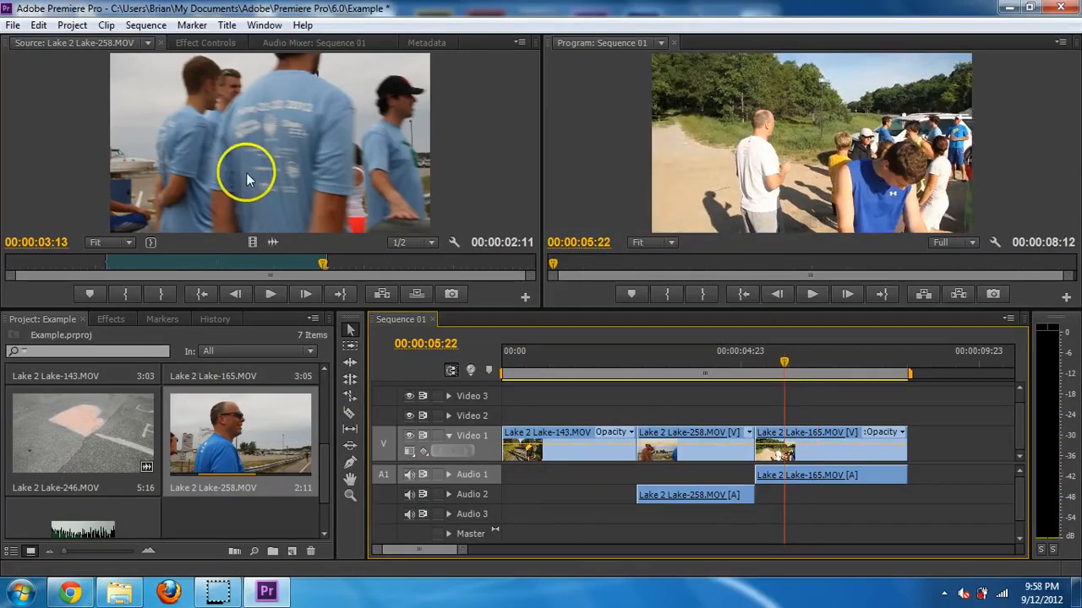
left_click(112, 319)
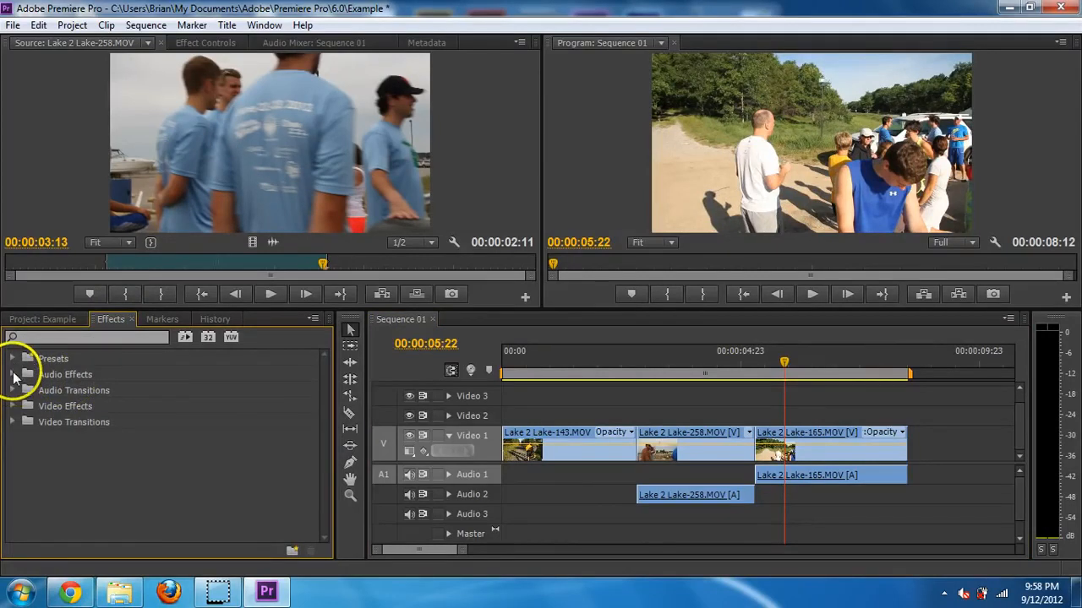
left_click(13, 406)
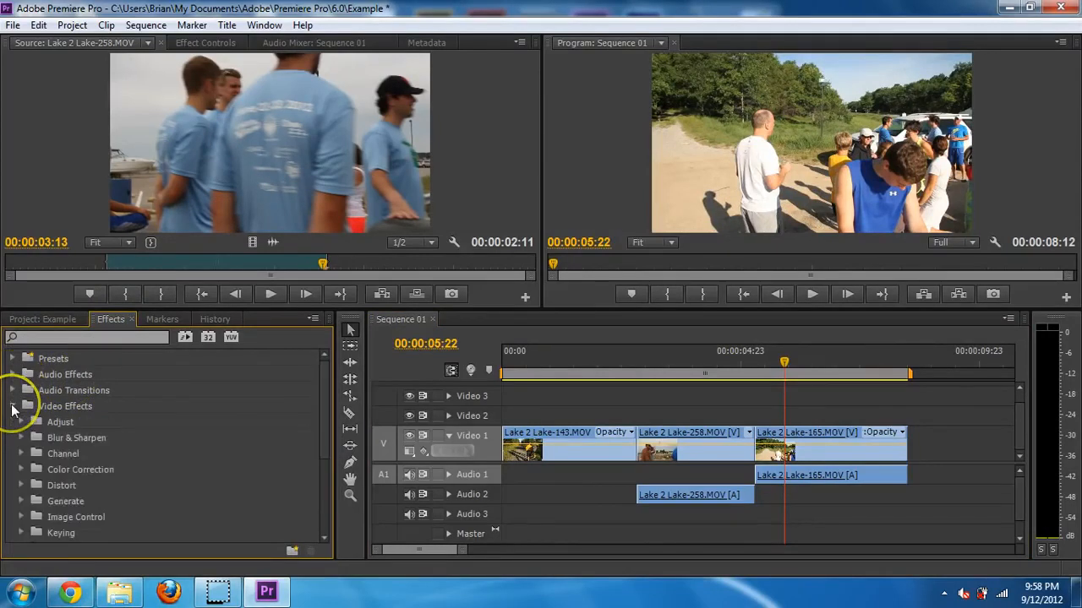
scroll(26, 439, "down", 1)
scroll(26, 439, "down", 5)
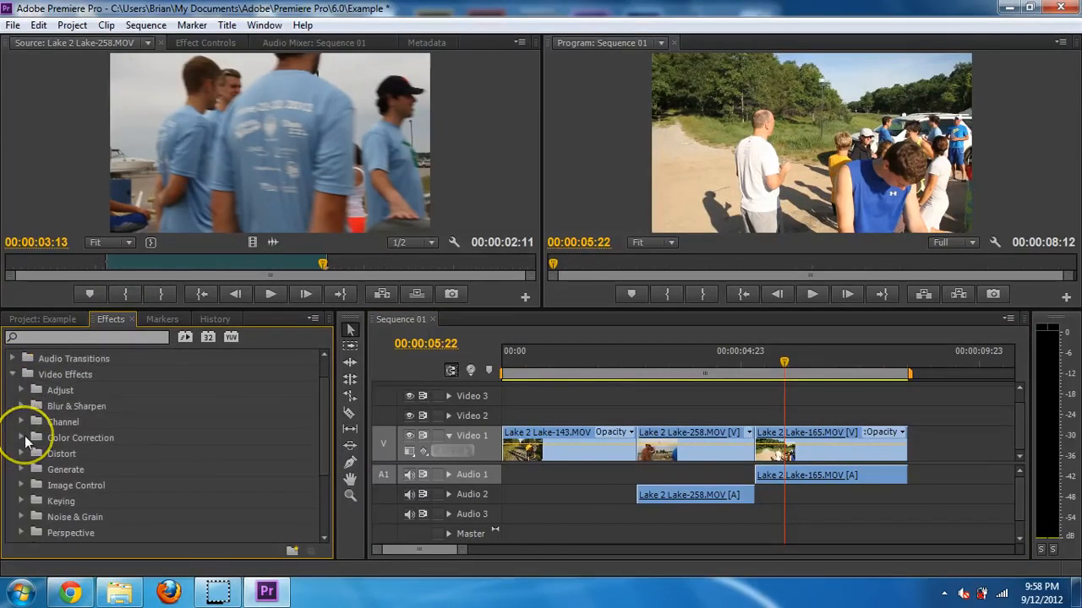
scroll(23, 438, "down", 2)
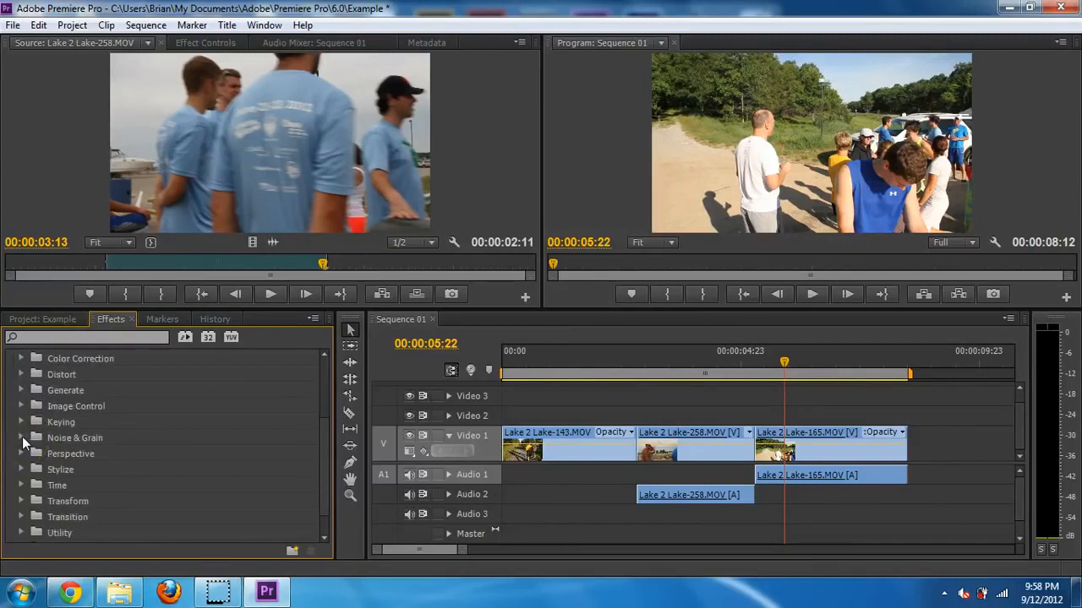
scroll(15, 448, "down", 1)
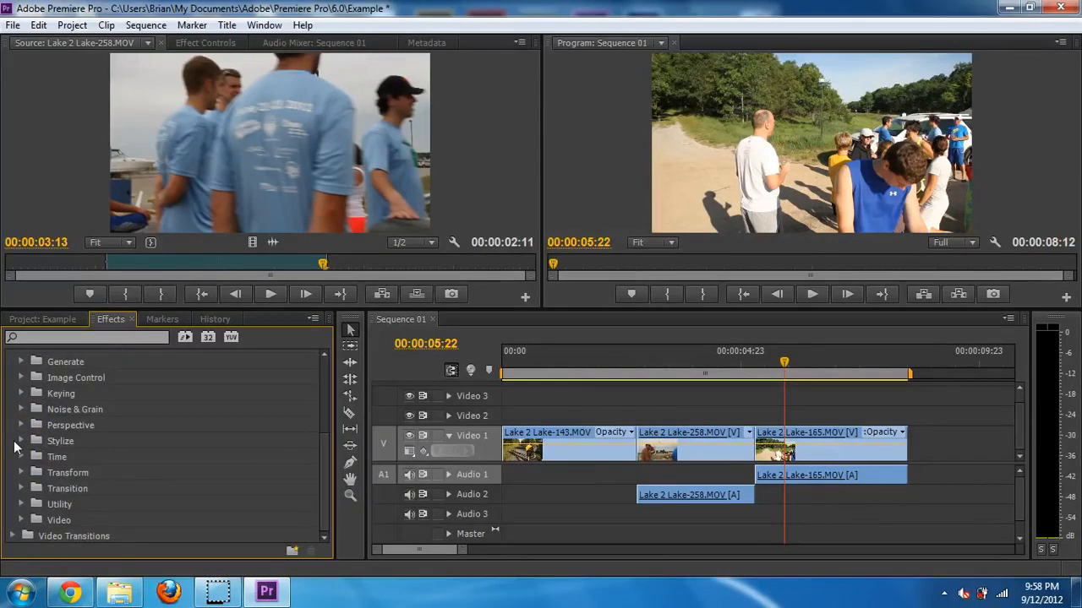
Step: Apply the Crop effect from the Transform category to Lake 2 Lake-165.MOV on Video 1, with the effect controls open
left_click(203, 42)
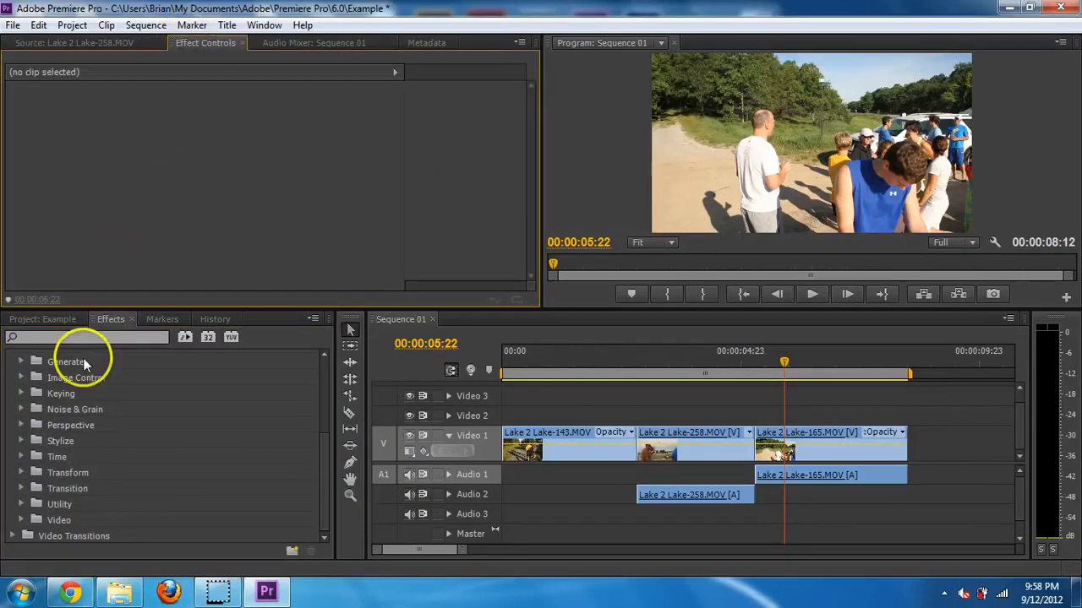
left_click(65, 474)
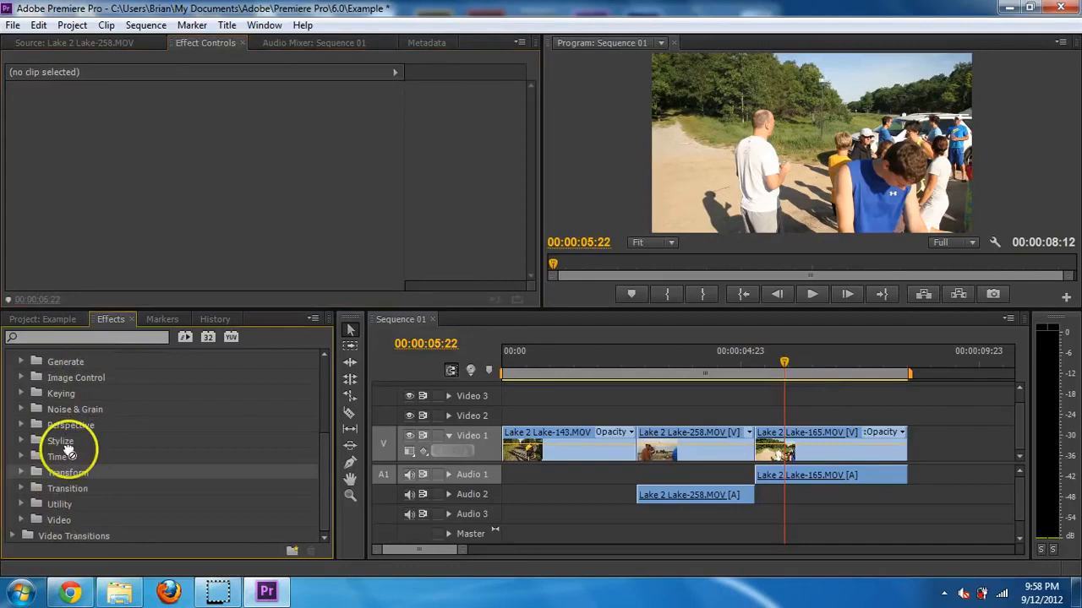
left_click(21, 474)
scroll(78, 461, "down", 5)
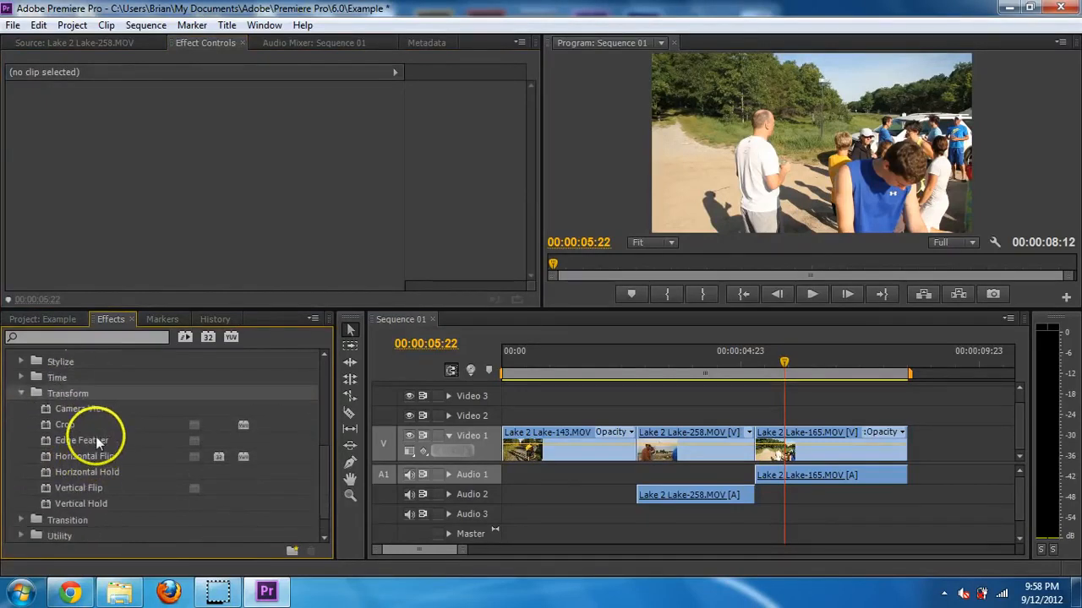
left_click(101, 419)
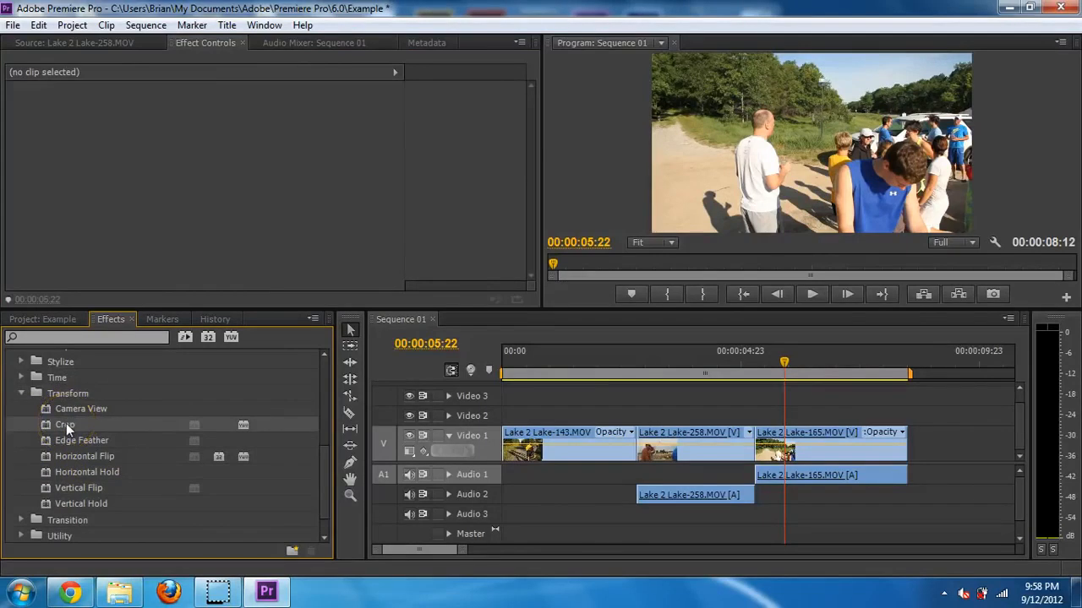
left_click_drag(36, 423, 820, 447)
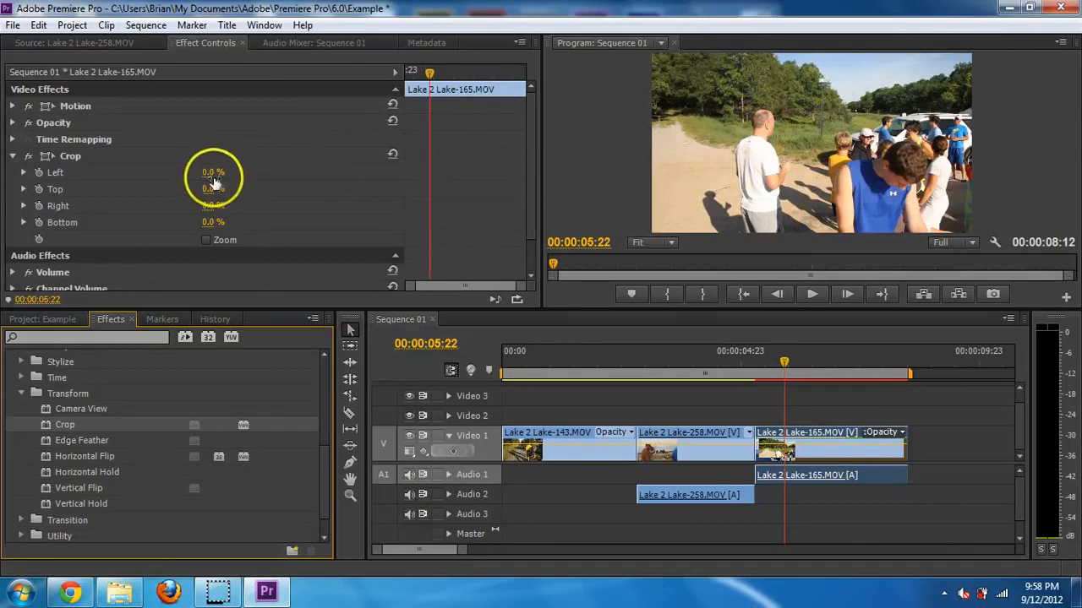
Step: Set the Crop effect's Left value to 50% and play Lake 2 Lake-165.MOV from its start to about 00:00:07:21
mouse_move(209, 172)
left_mouse_down()
mouse_move(254, 157)
mouse_move(219, 173)
left_mouse_up()
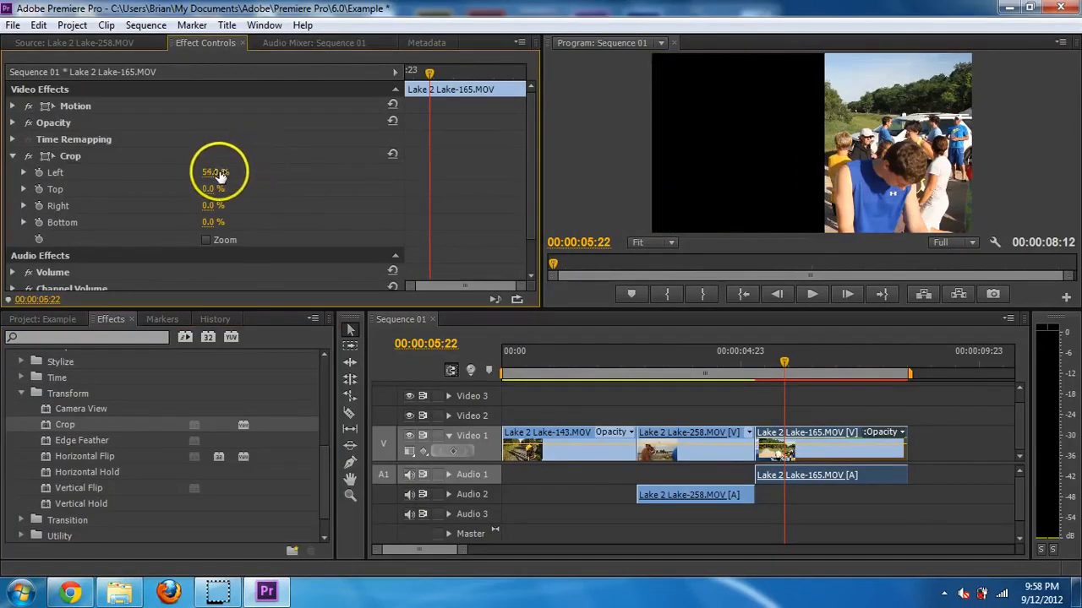
left_click(214, 174)
type("50")
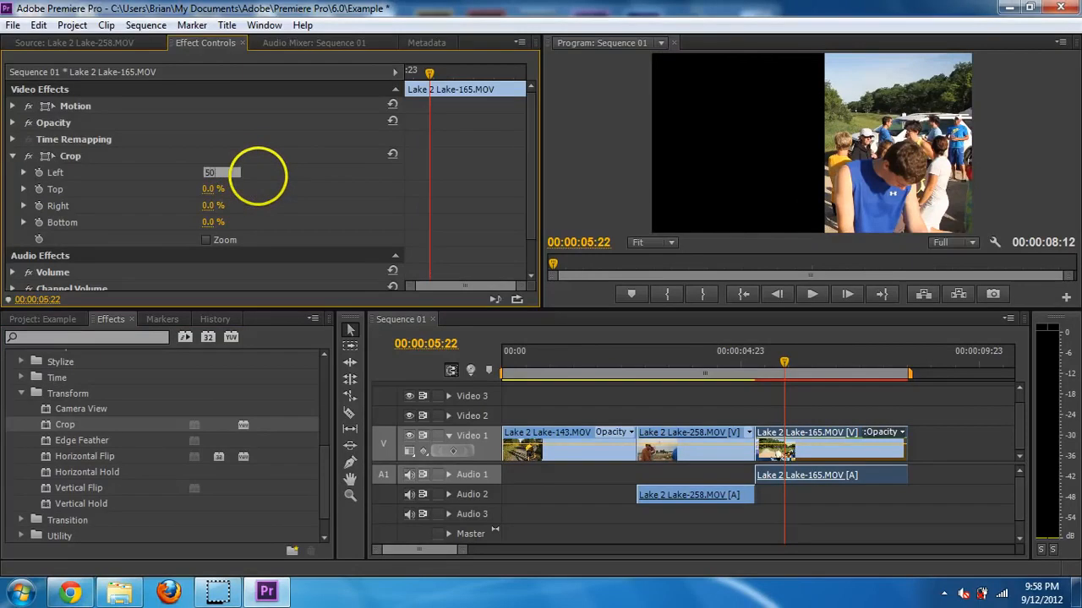
key("Return")
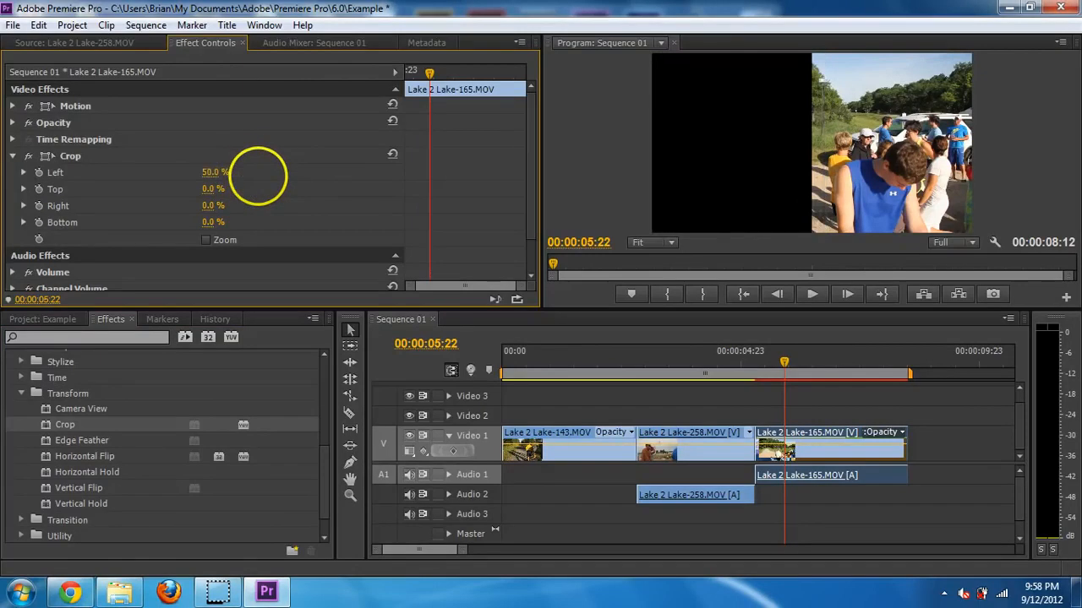
left_click(753, 363)
key("space")
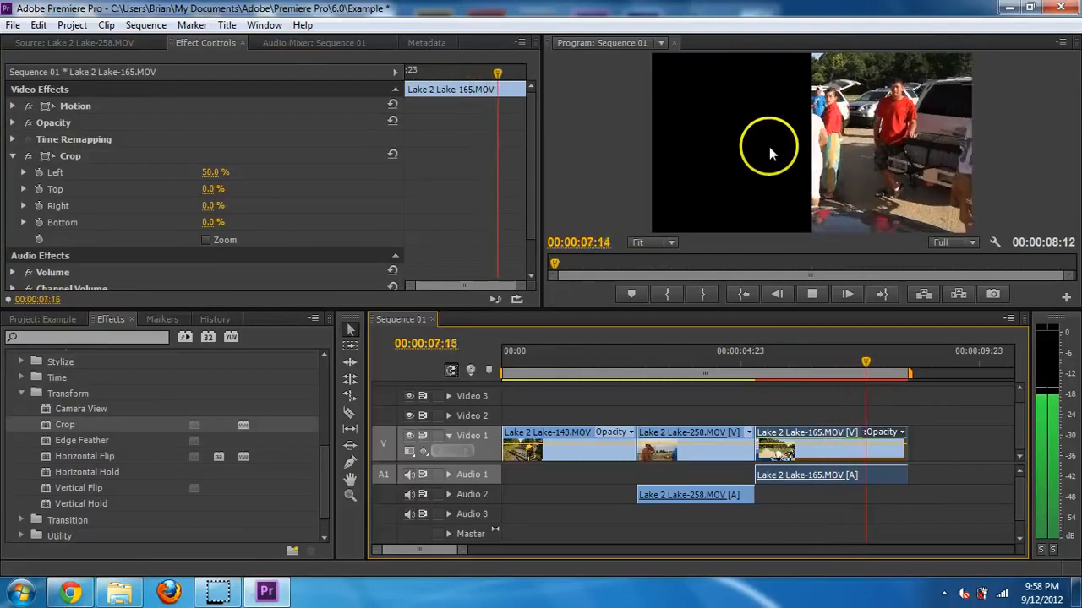
key("space")
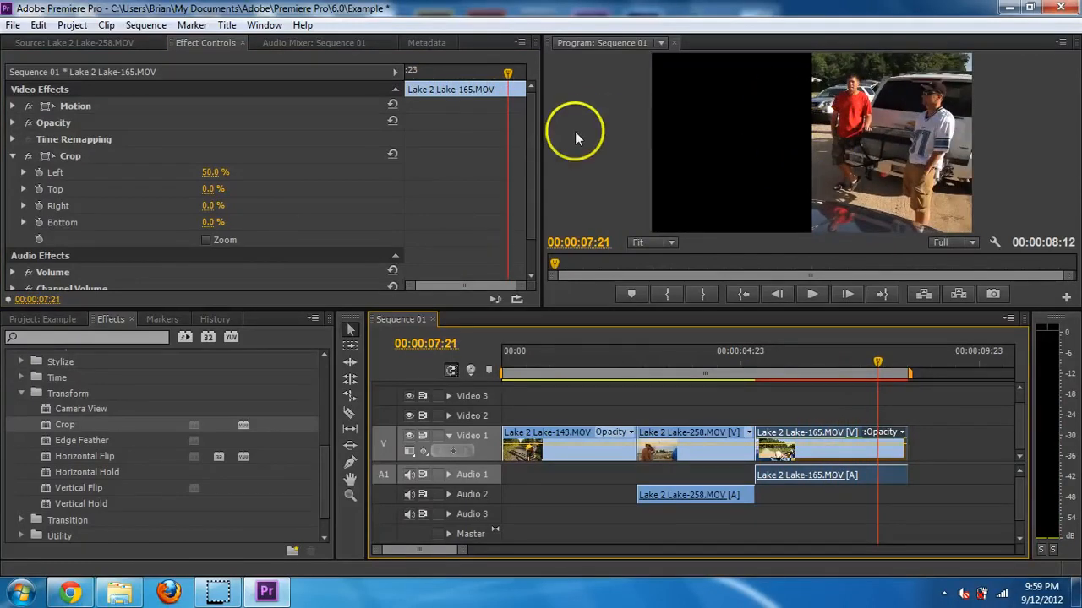
Step: Undo the Left crop change and delete the Crop effect from Lake 2 Lake-165.MOV
key("ctrl+z")
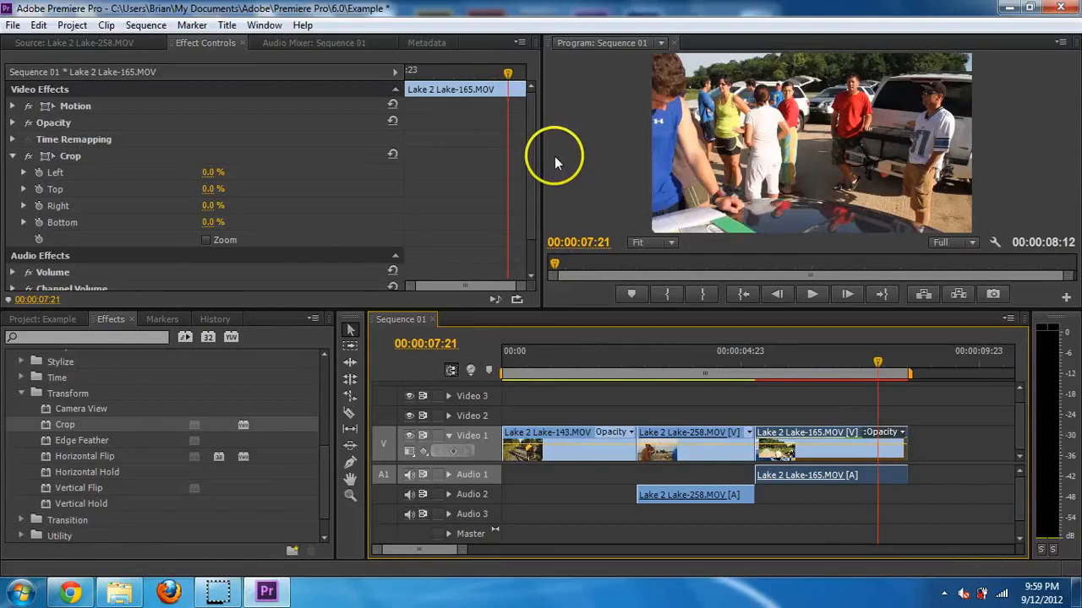
left_click(71, 156)
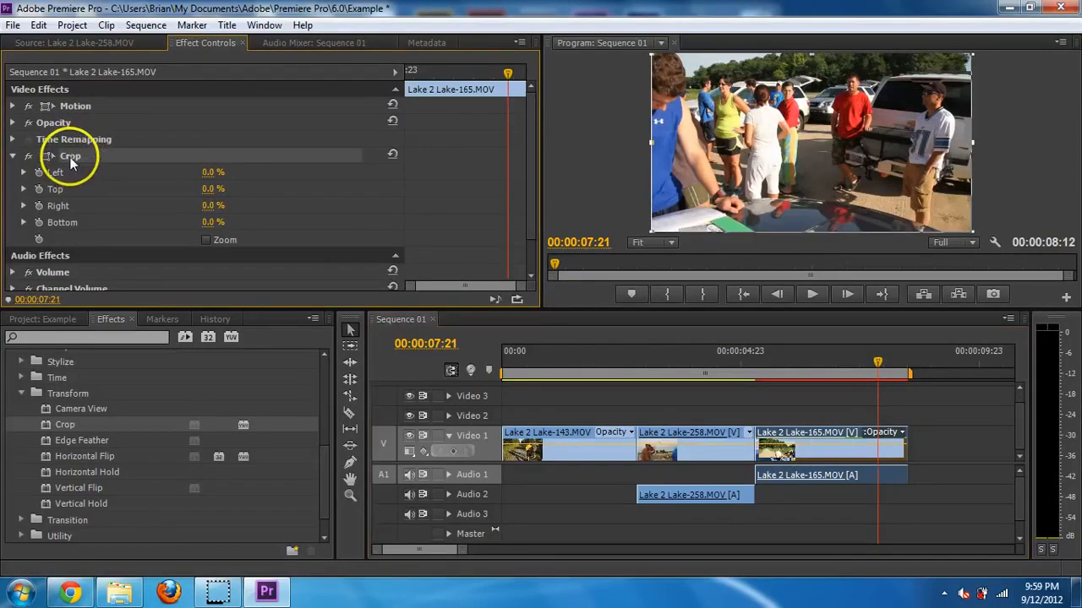
key("Delete")
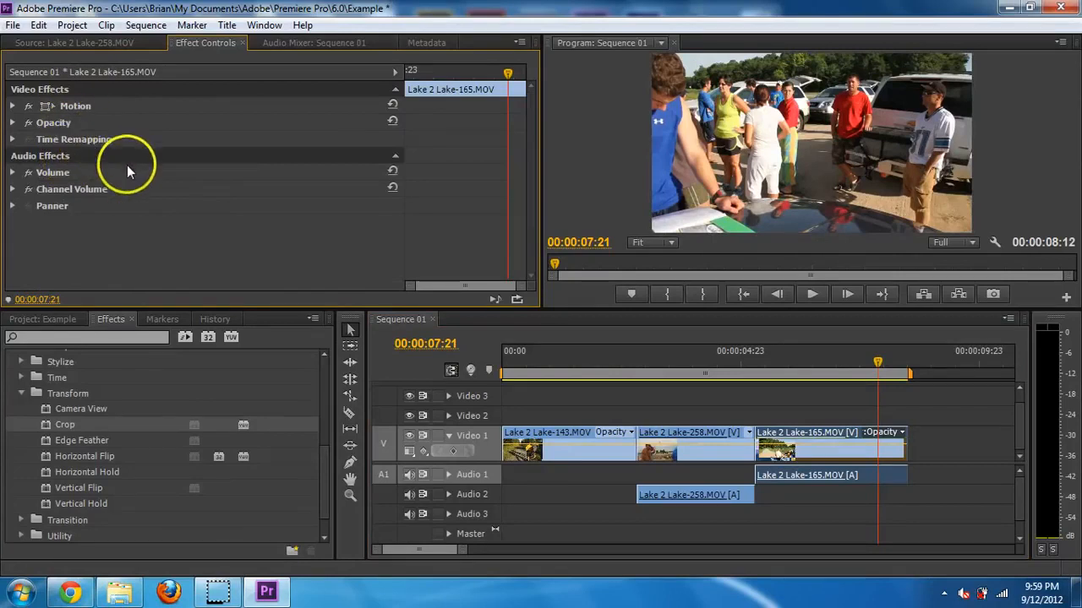
Step: Place the still Lake 2 Lake-22.JPG on Video 1 at 00:00:08:13, directly after Lake 2 Lake-165.MOV
left_click_drag(877, 364, 911, 370)
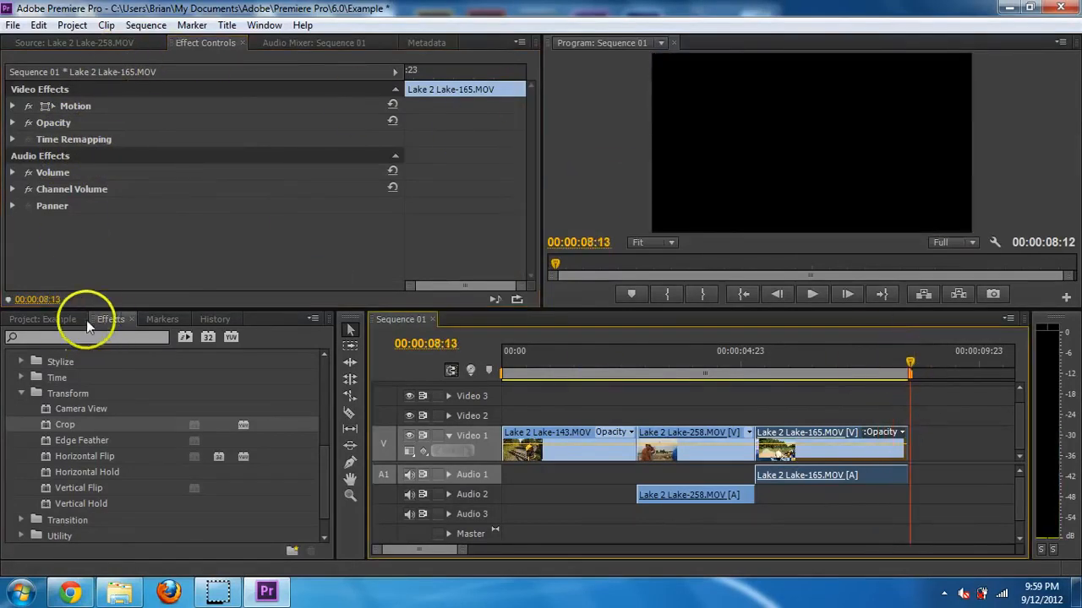
left_click(47, 321)
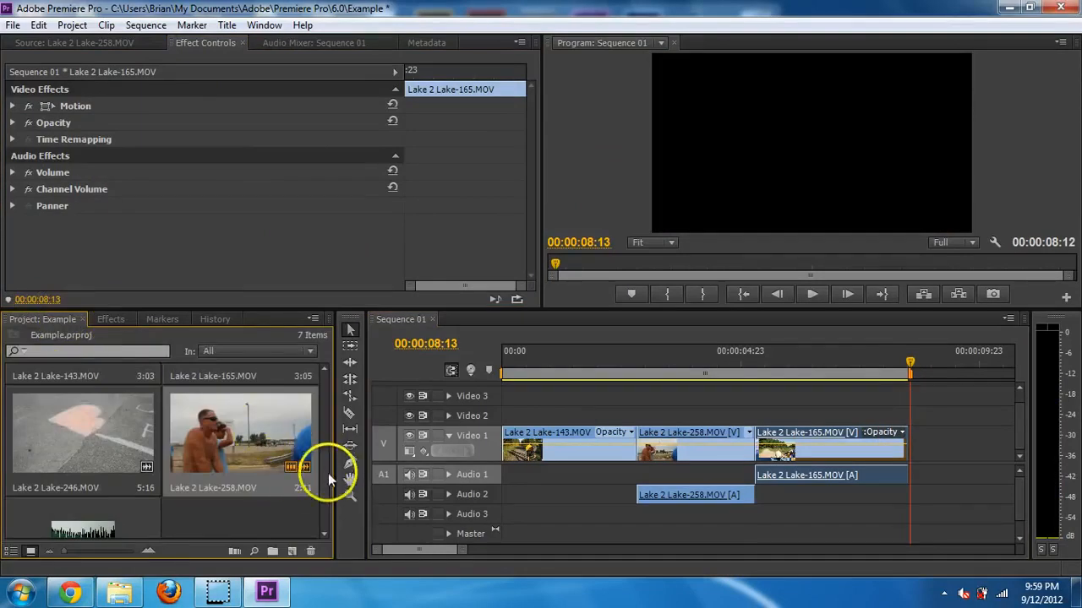
scroll(328, 456, "down", 2)
left_click_drag(328, 456, 919, 452)
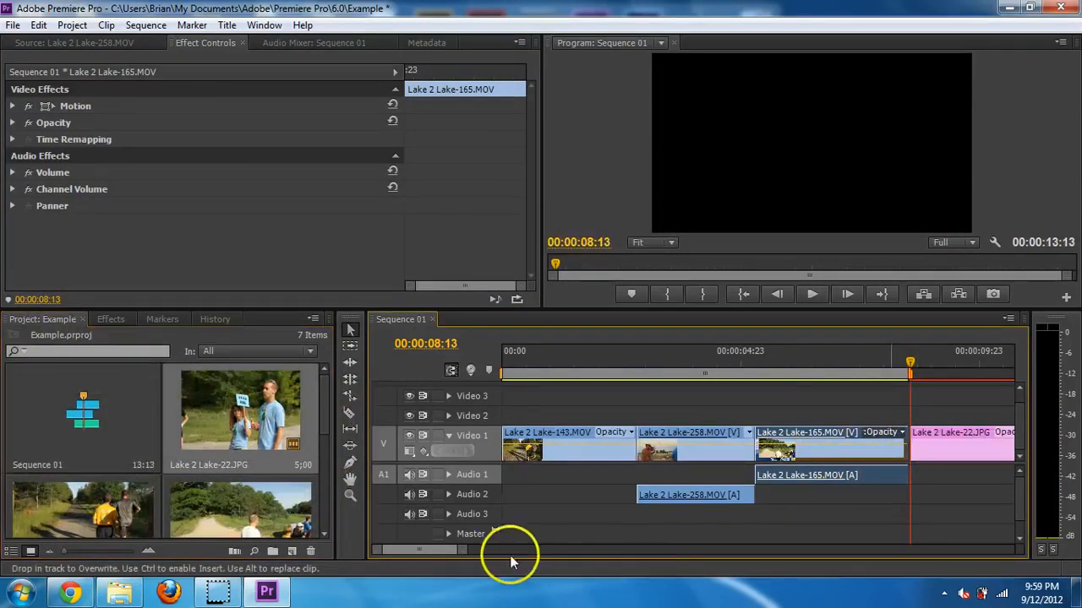
Step: Place the playhead at 00:00:09:23 and trim the end of Lake 2 Lake-22.JPG on Video 1 back to 00:00:12:18
mouse_move(450, 549)
left_mouse_down()
mouse_move(464, 548)
mouse_move(436, 549)
mouse_move(452, 550)
left_mouse_up()
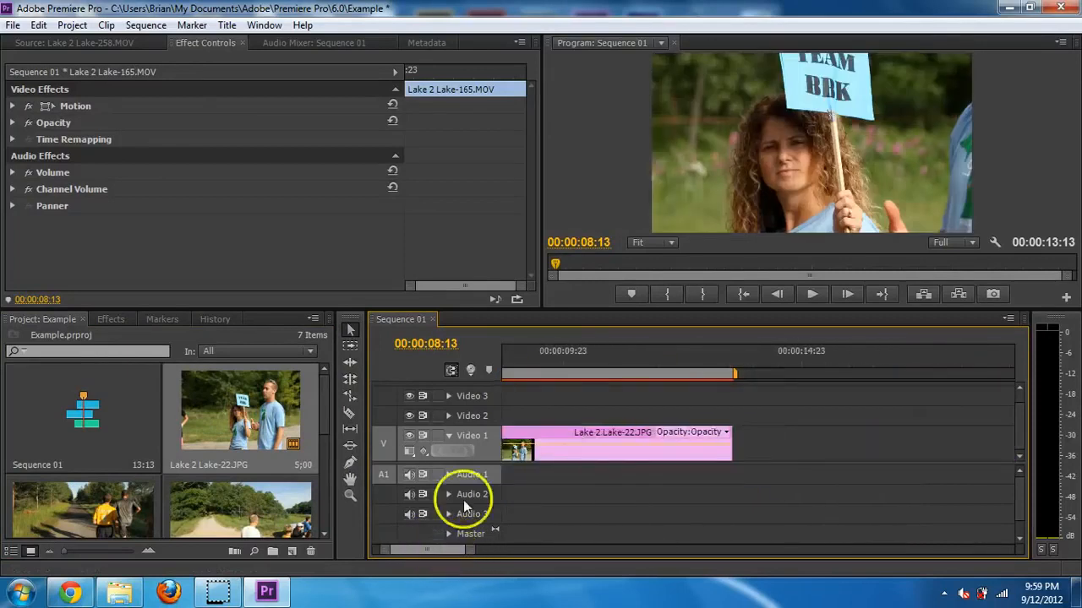
left_click_drag(384, 554, 374, 550)
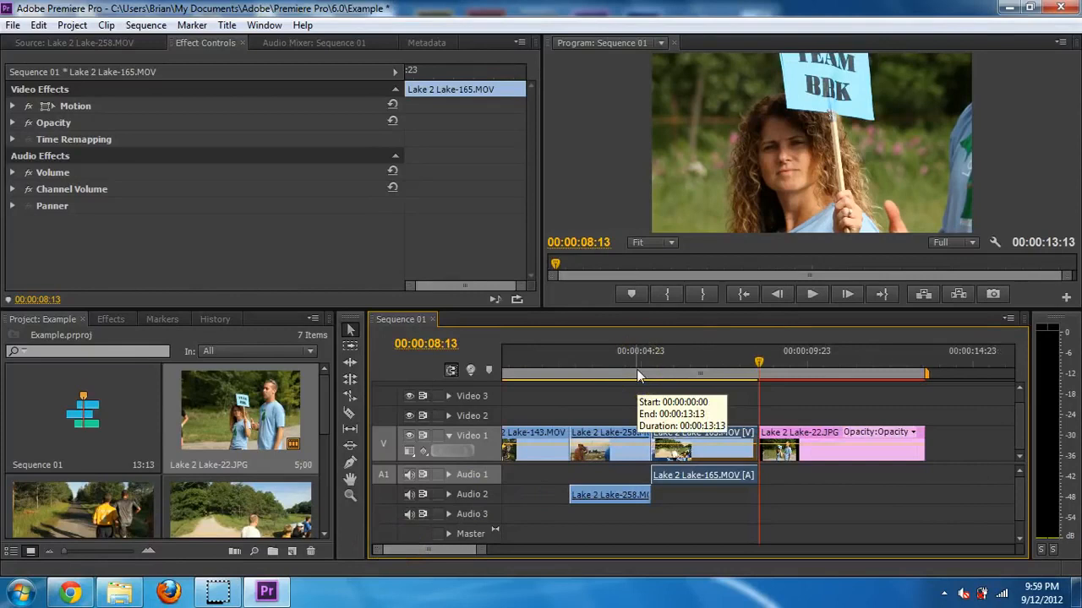
left_click(754, 358)
left_click_drag(767, 360, 805, 362)
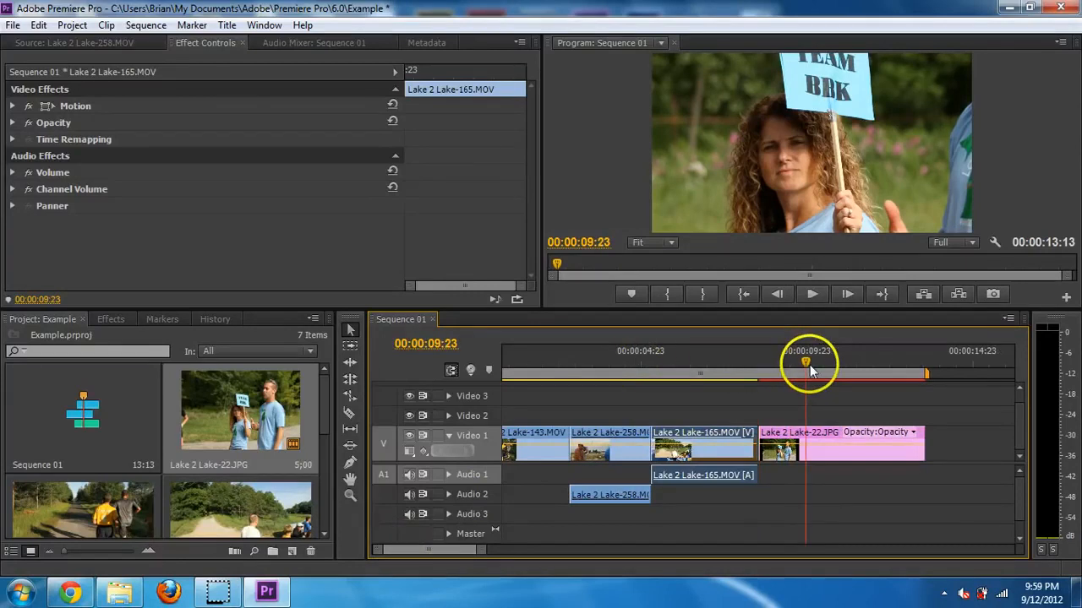
left_click(845, 440)
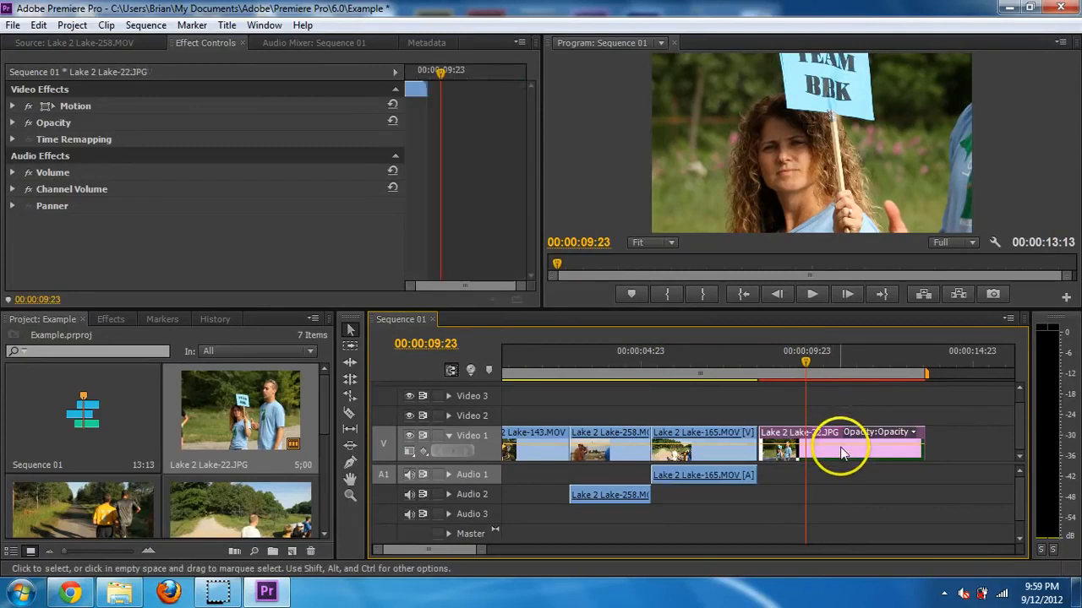
left_click_drag(929, 437, 865, 420)
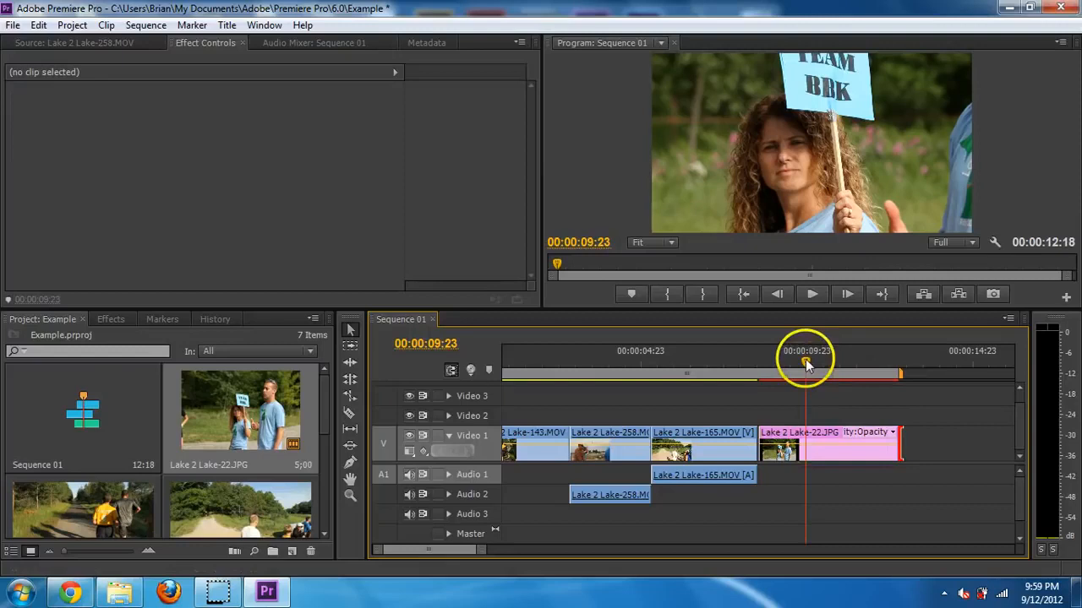
Step: Select the still Lake 2 Lake-22.JPG, place the playhead at 00:00:08:18, and set its Motion Scale to 42
left_click_drag(805, 359, 766, 362)
left_click(808, 446)
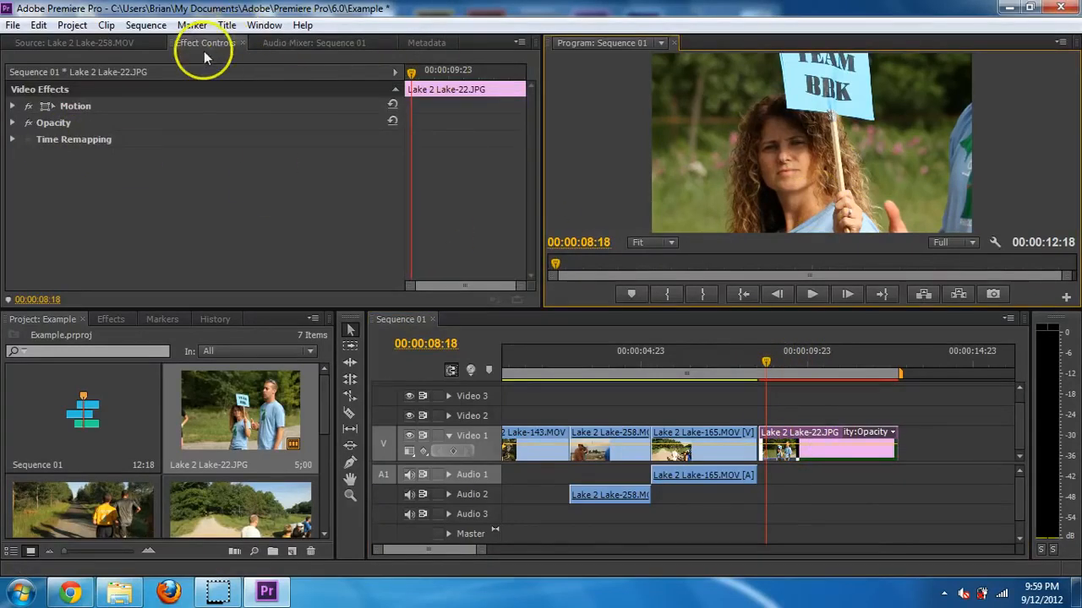
left_click(12, 106)
left_click(12, 107)
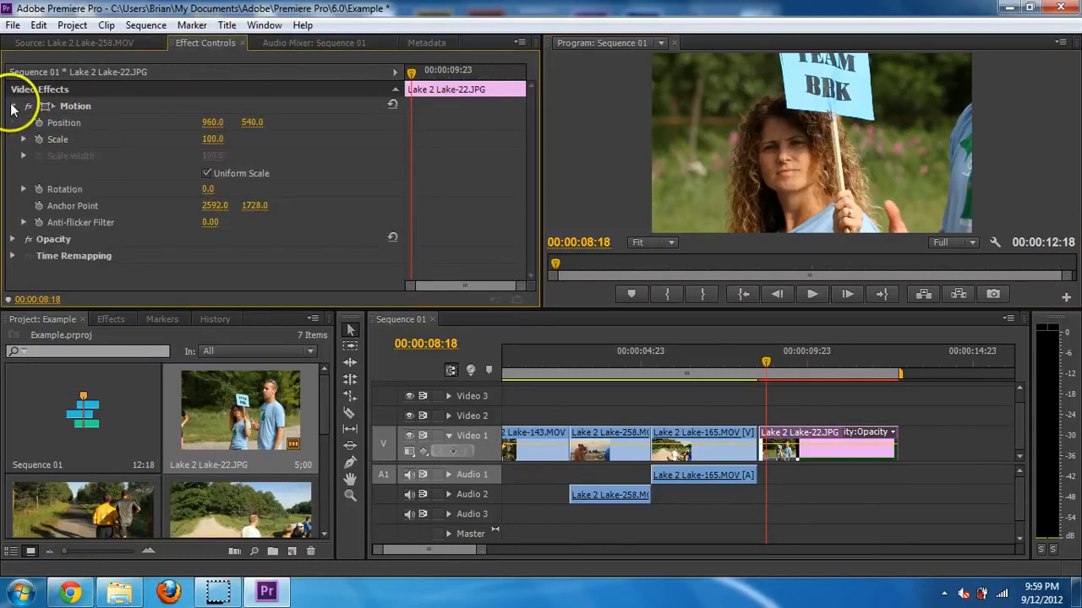
left_click_drag(189, 139, 149, 134)
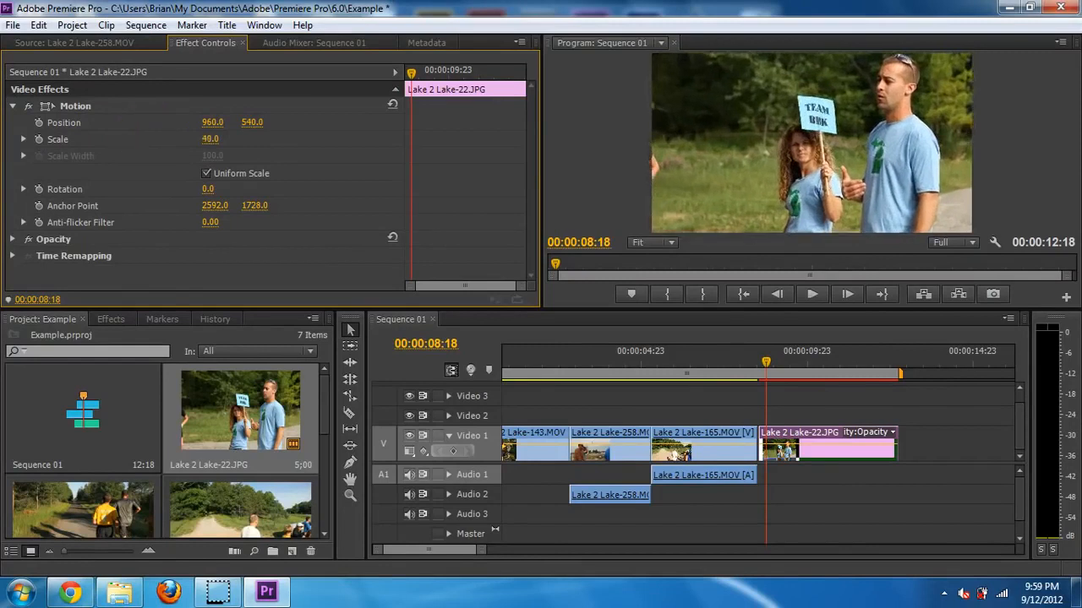
left_click(222, 140)
type("35")
key("Return")
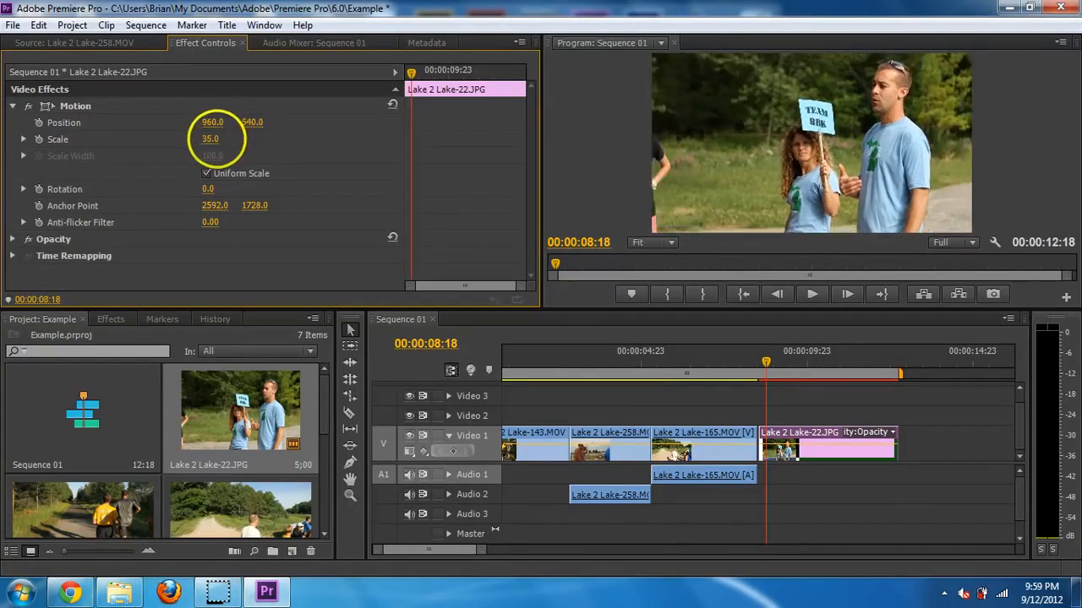
mouse_move(218, 140)
left_mouse_down()
mouse_move(285, 138)
mouse_move(212, 138)
left_mouse_up()
left_click(784, 83)
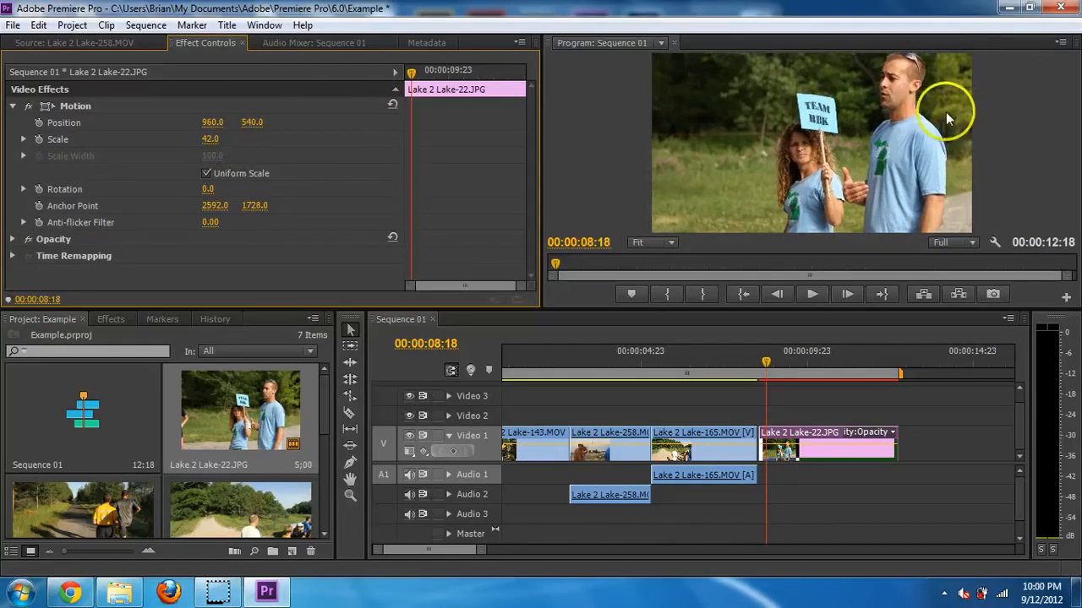
Step: Place the playhead at 00:00:08:12 and turn on keyframing for the still's Scale and Position
left_click(766, 363)
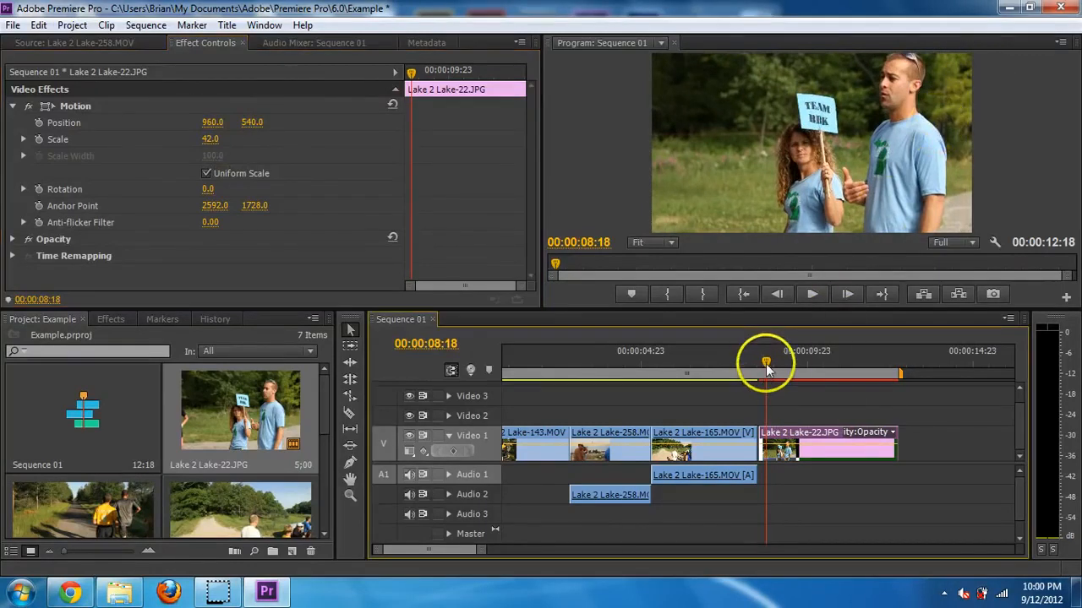
left_click_drag(765, 364, 758, 362)
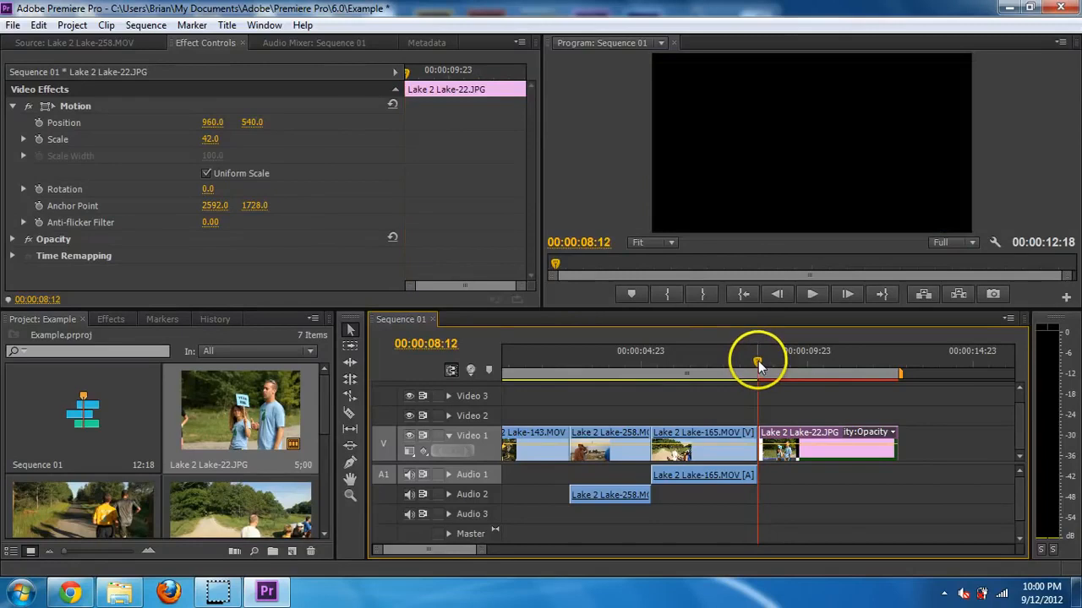
left_click(38, 140)
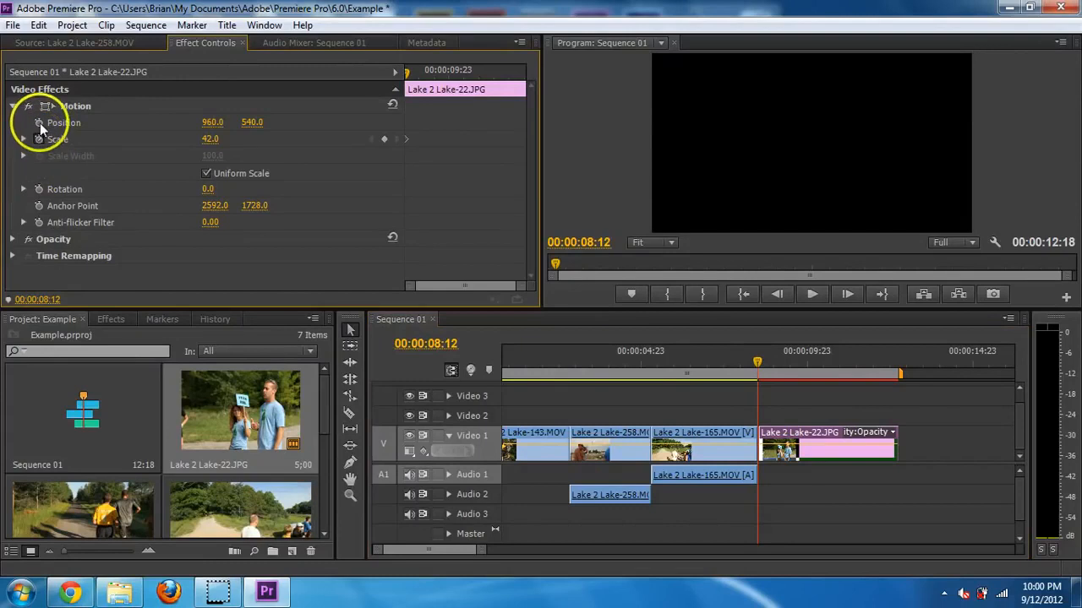
left_click(39, 122)
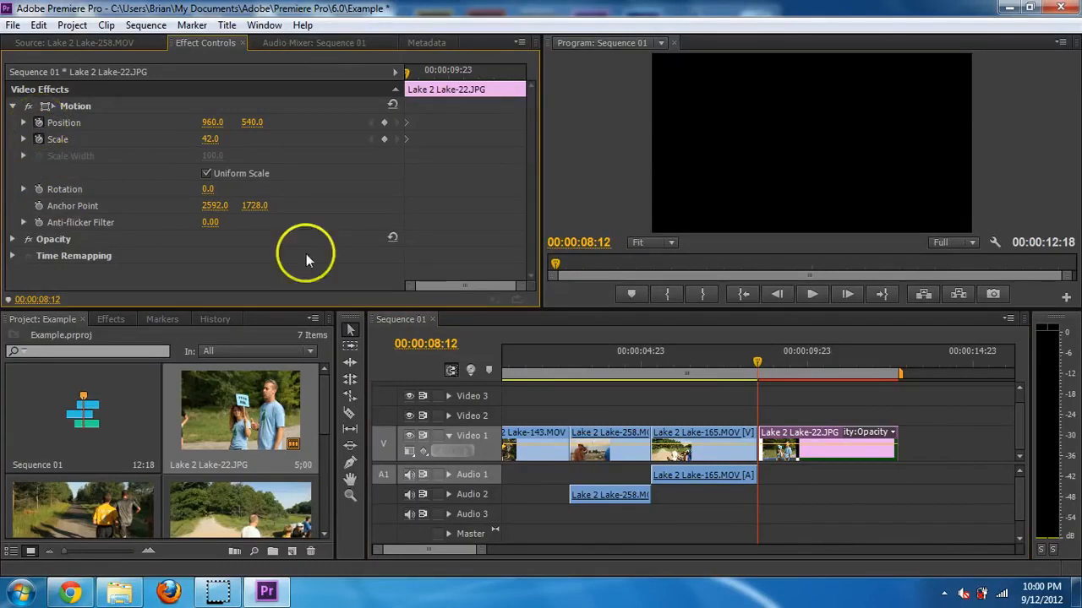
Step: Add Position and Scale keyframes to the still at 00:00:12:17, with Position 1068, 540 and Scale 84
left_click_drag(761, 355, 897, 360)
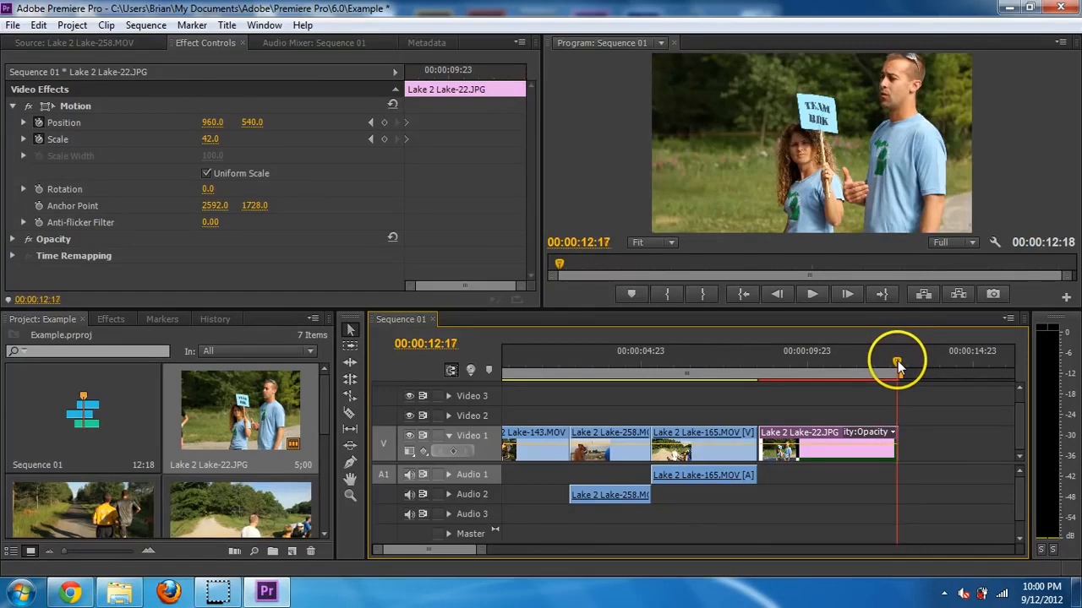
left_click(384, 123)
left_click(383, 138)
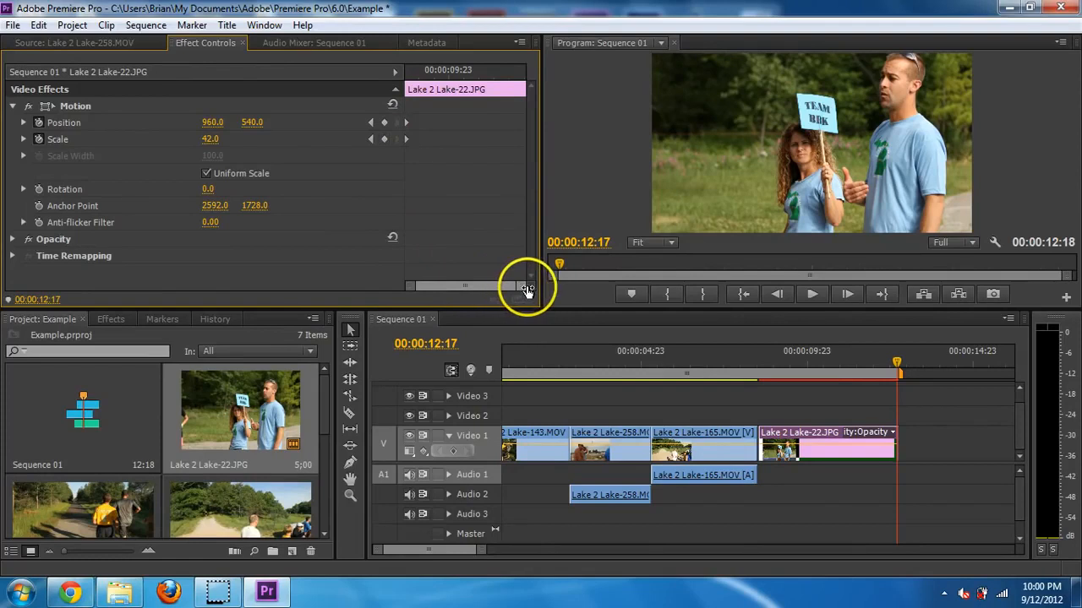
left_click_drag(524, 290, 600, 297)
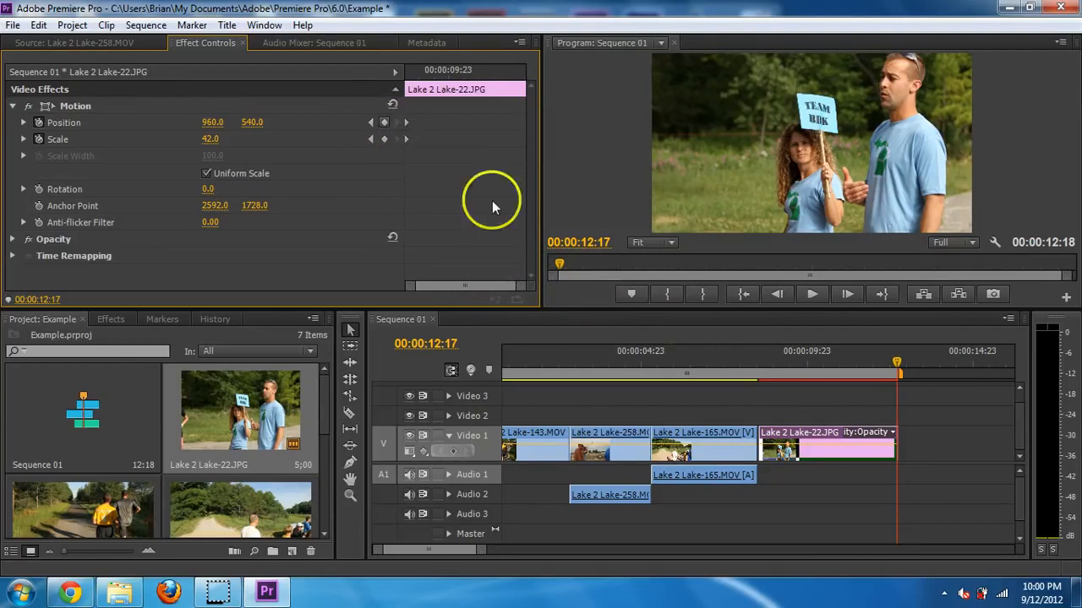
left_click_drag(212, 122, 299, 125)
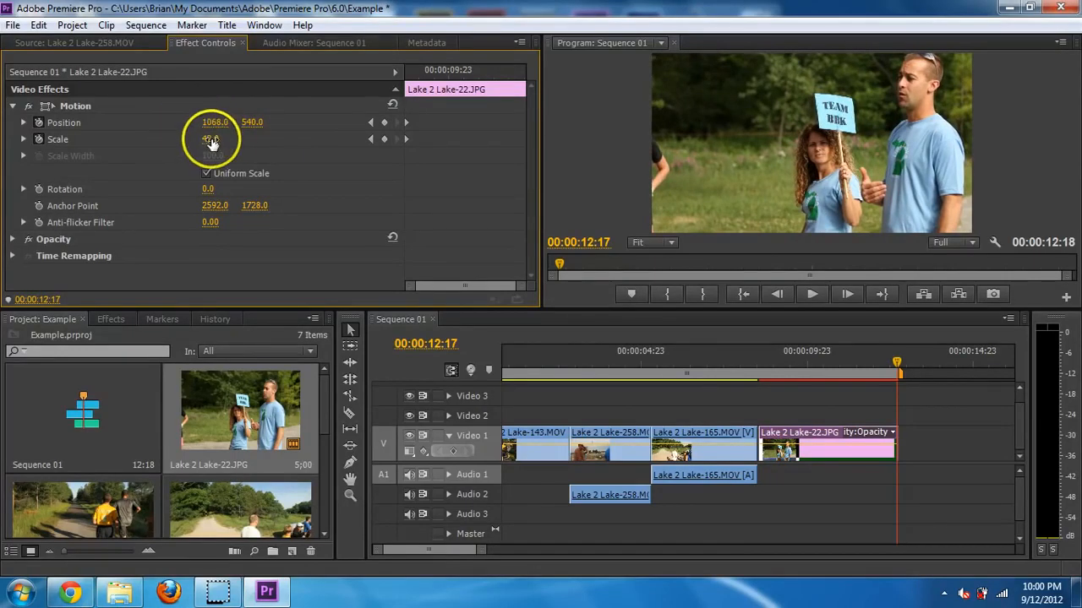
left_click_drag(198, 138, 257, 138)
Step: Play the still's zoom from 00:00:08:10 to the end of the sequence and return the playhead to 00:00:08:09
left_click_drag(884, 370, 755, 357)
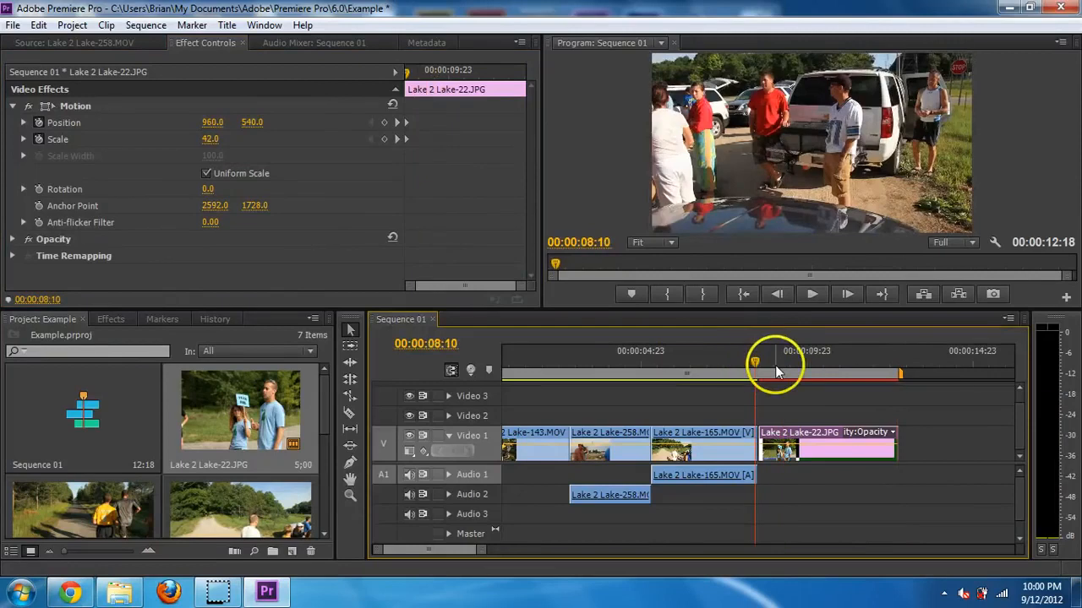
key("space")
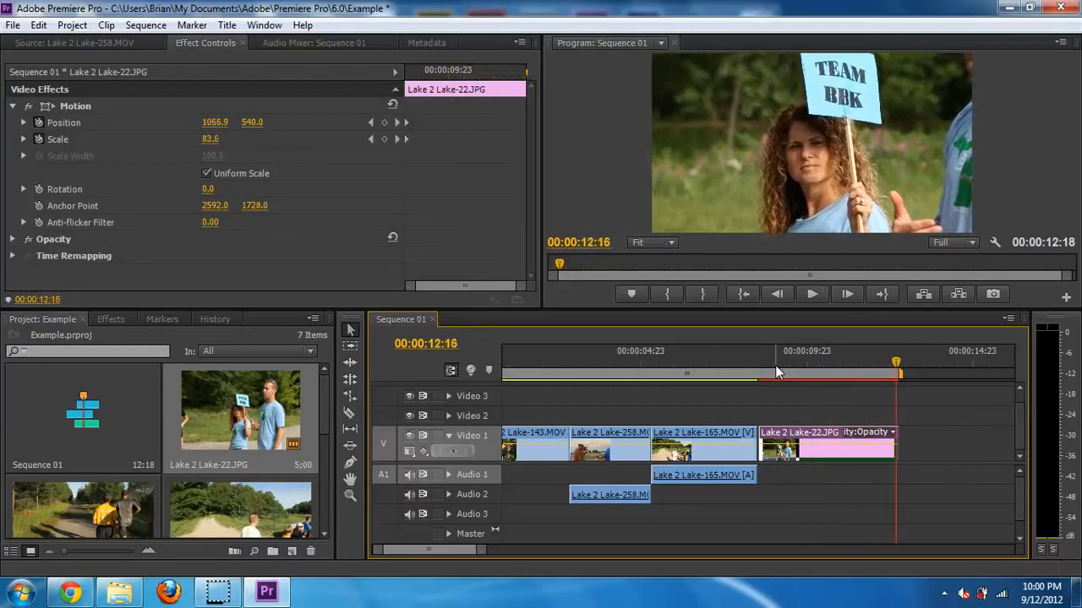
left_click_drag(838, 360, 754, 365)
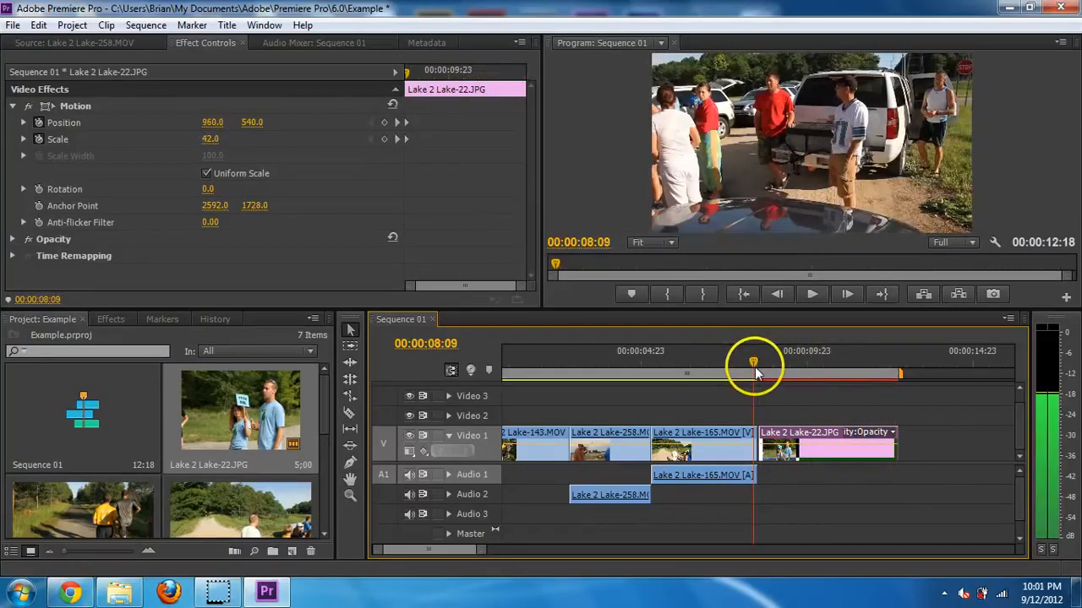
Step: Add Position and Scale keyframes to the still at 00:00:10:23 and set Position there to 1091.1, 850
left_click_drag(414, 74, 479, 86)
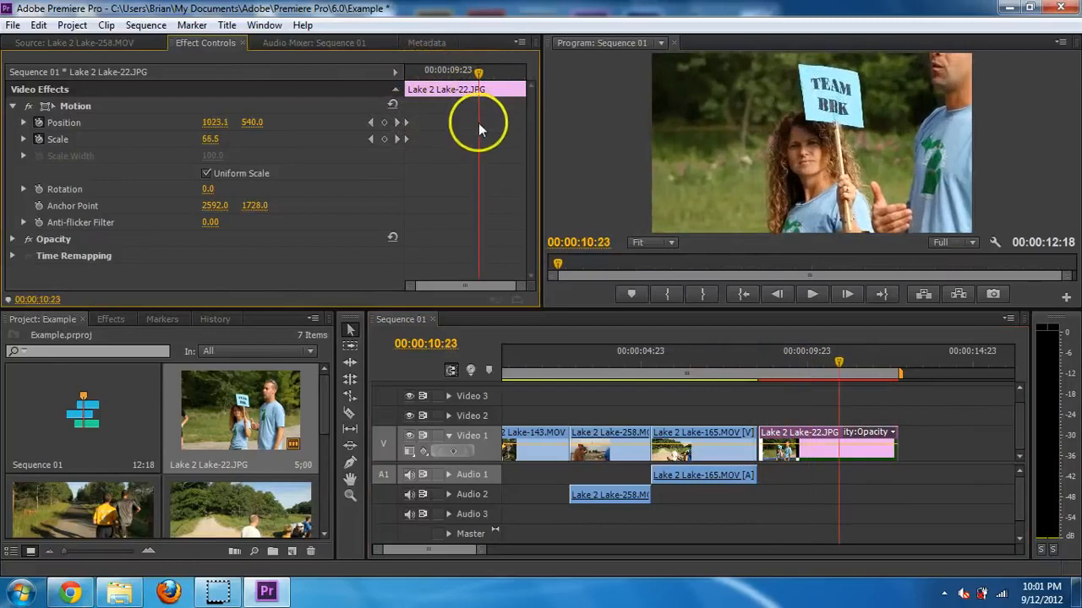
left_click(383, 122)
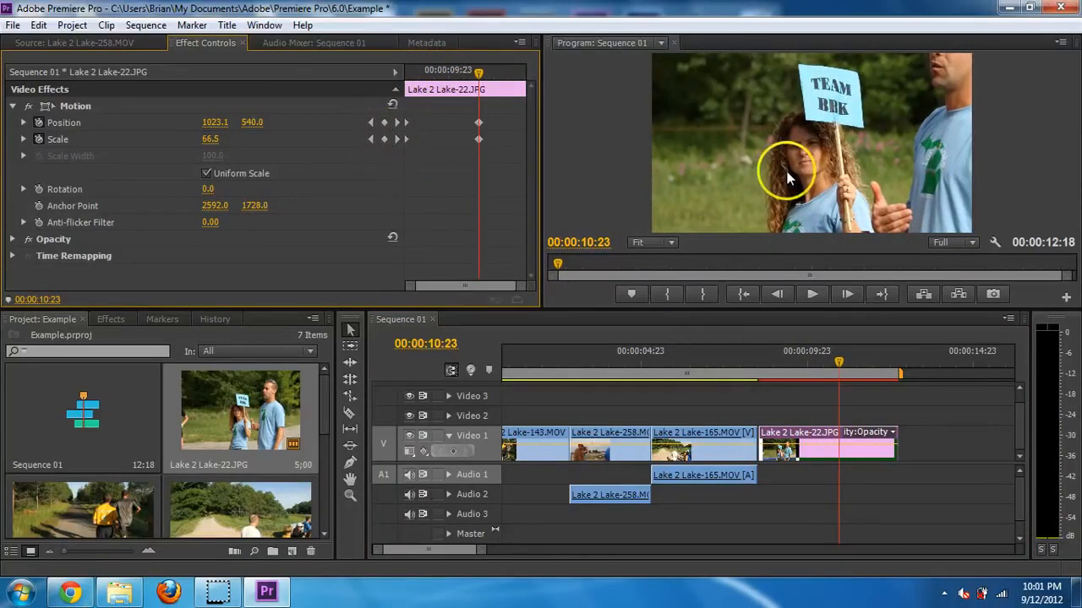
left_click(786, 140)
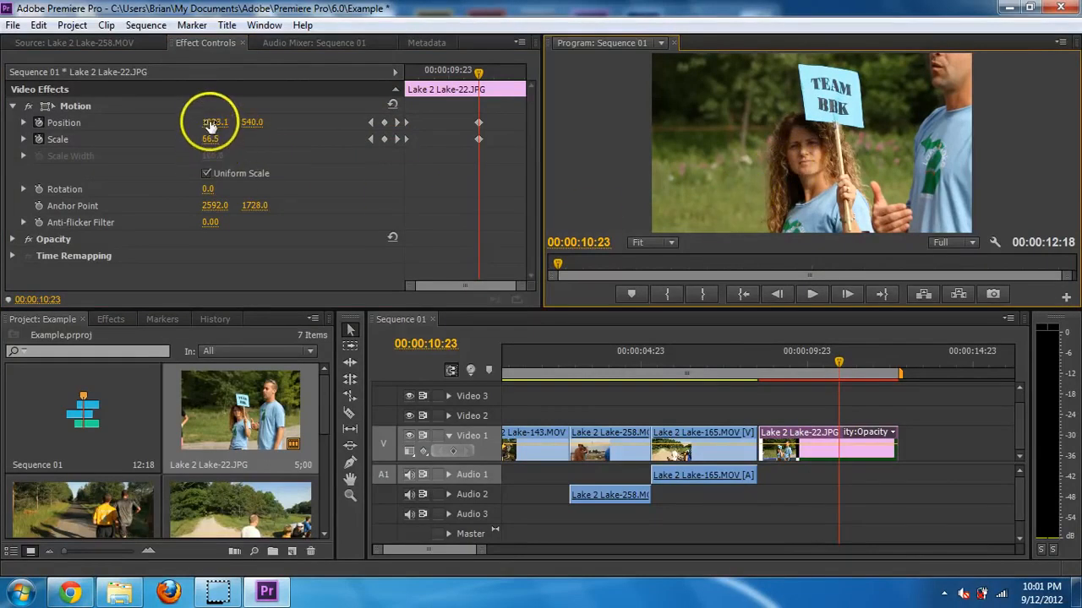
left_click_drag(211, 124, 503, 158)
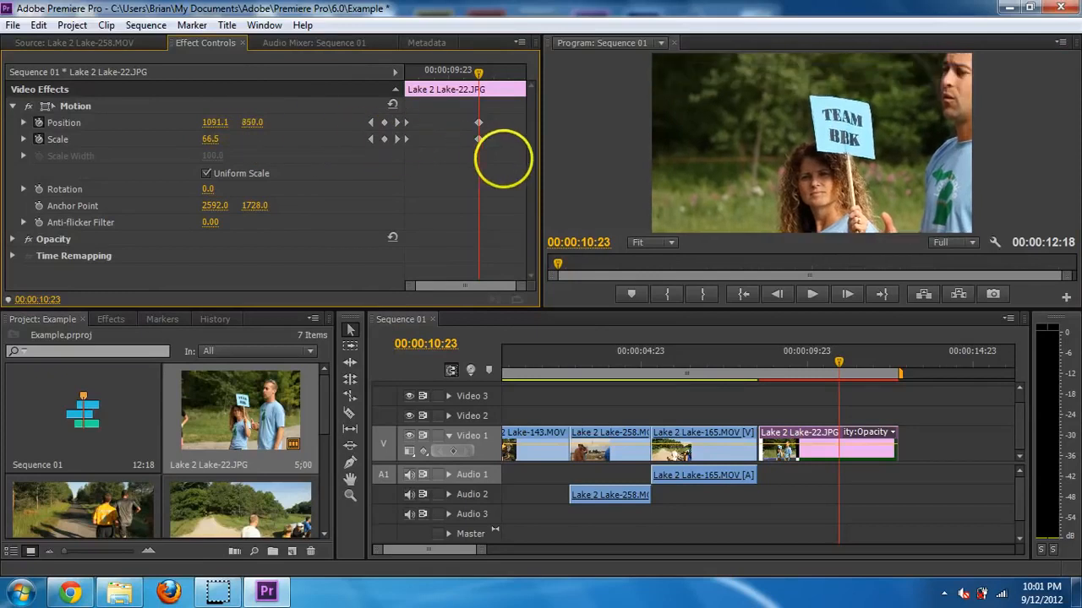
Step: Play the still's three-keyframe motion from its start to about 00:00:12:13
left_click(757, 360)
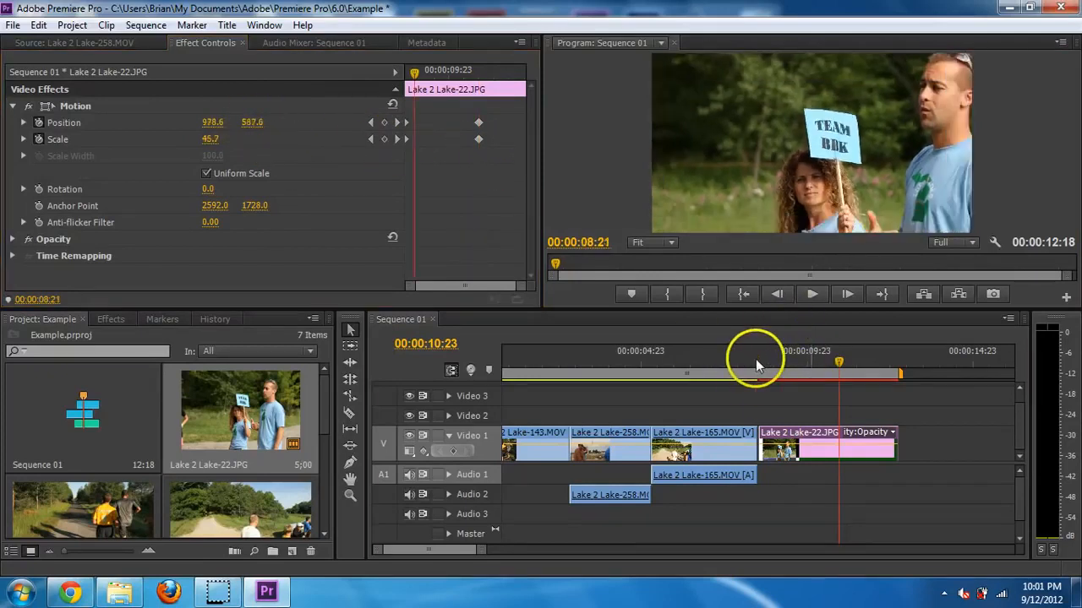
key("space")
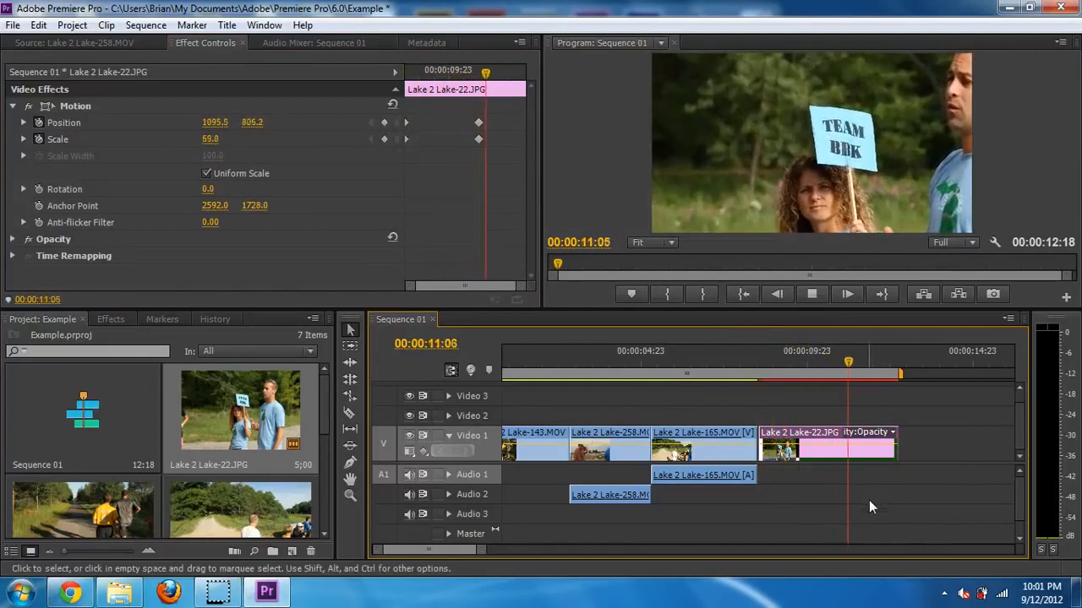
key("space")
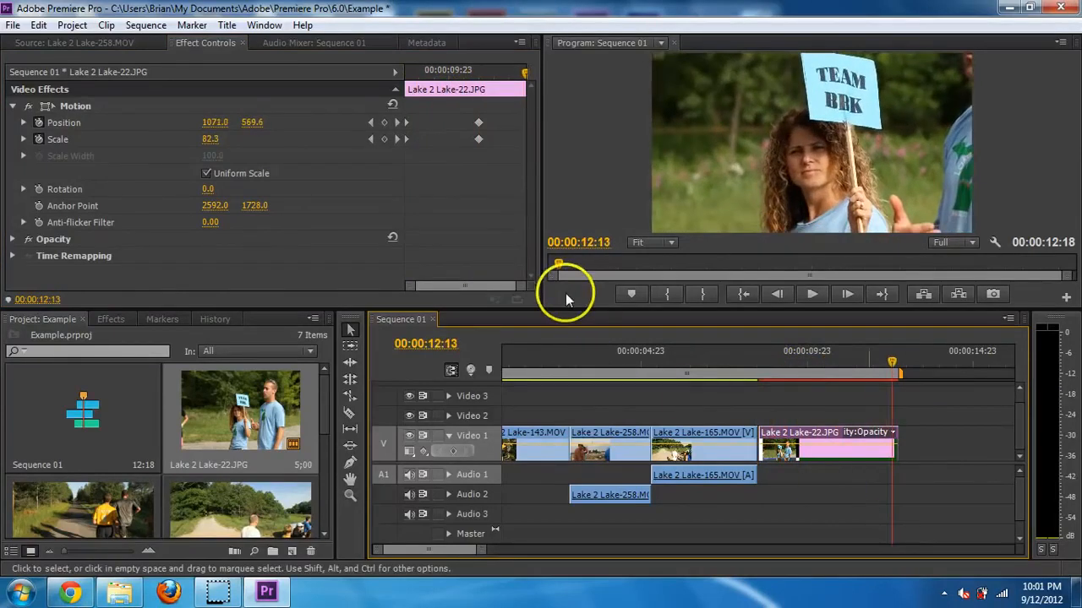
Step: Delete the still's middle Position and Scale keyframes and replay the zoom from 00:00:08:13
left_click_drag(461, 111, 492, 153)
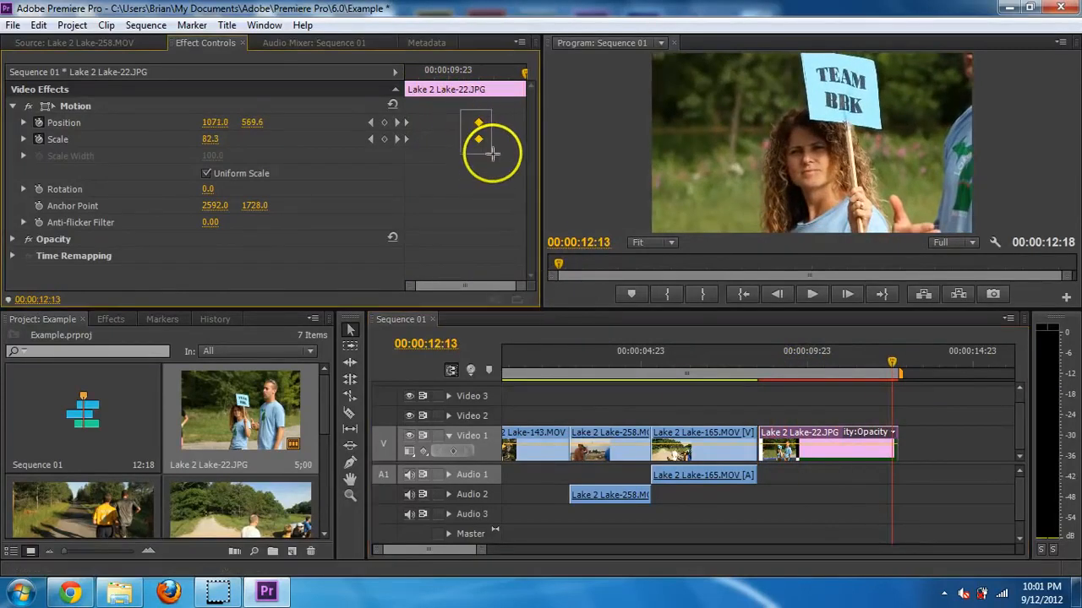
key("Delete")
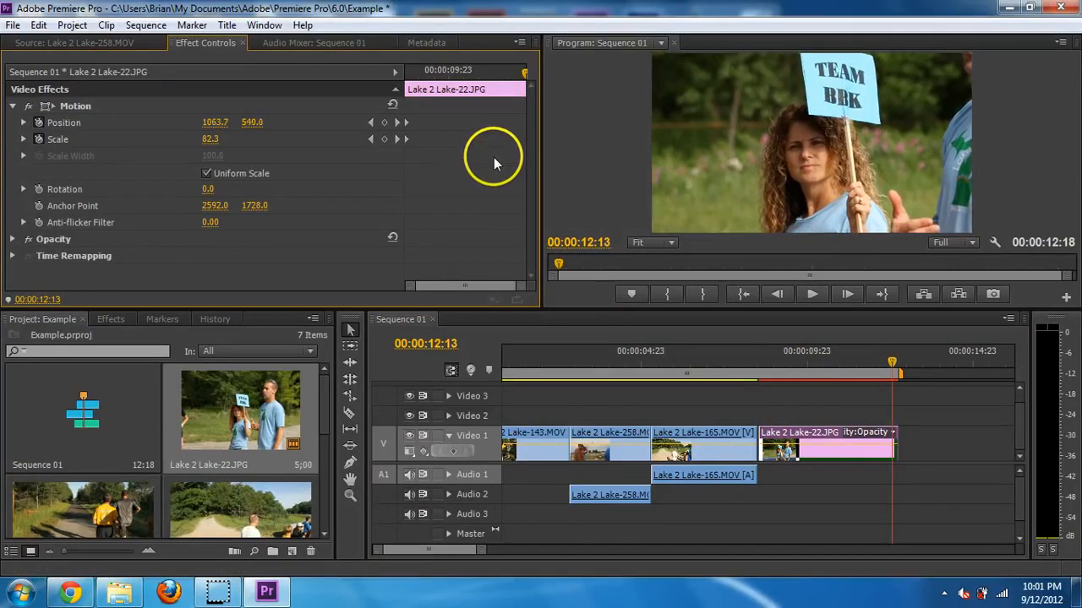
left_click_drag(459, 73, 384, 77)
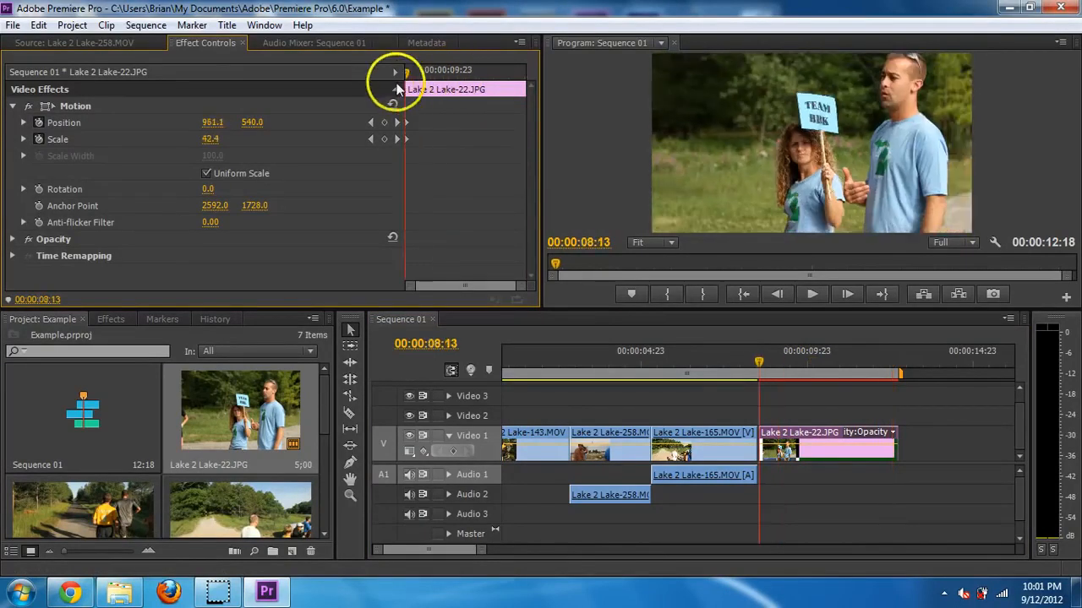
key("space")
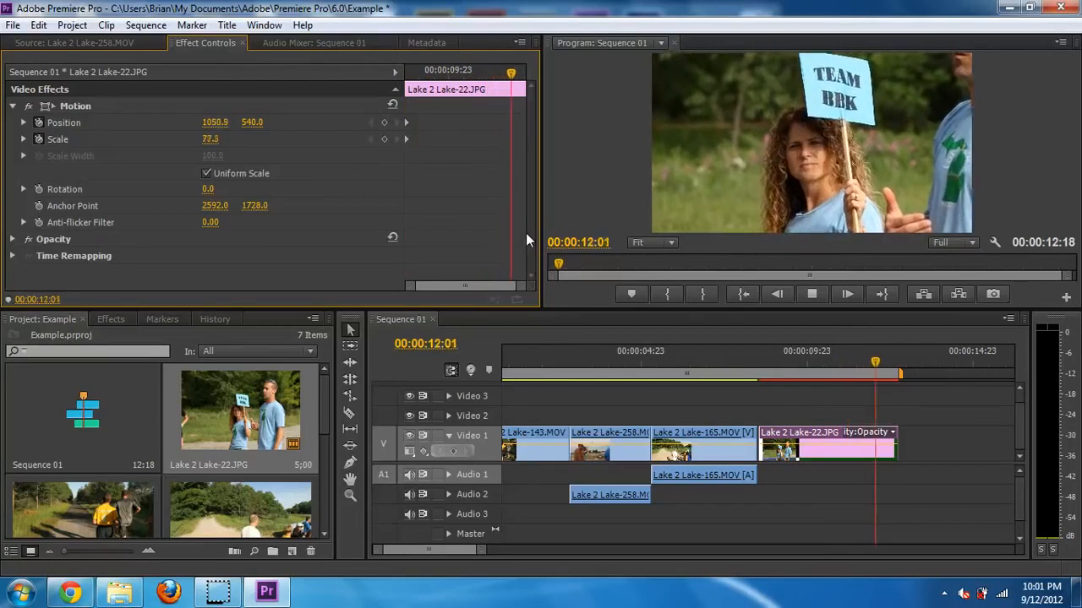
Step: Jump back to the start of the sequence, stop playback, and place the playhead just past the still at 00:00:12:20
key("Home")
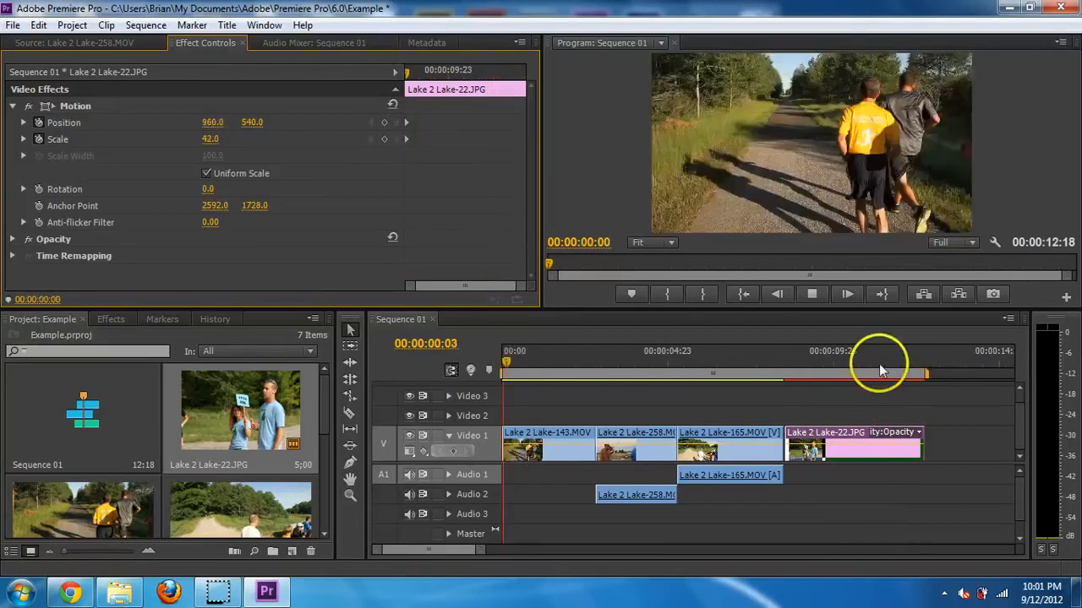
key("space")
left_click(927, 349)
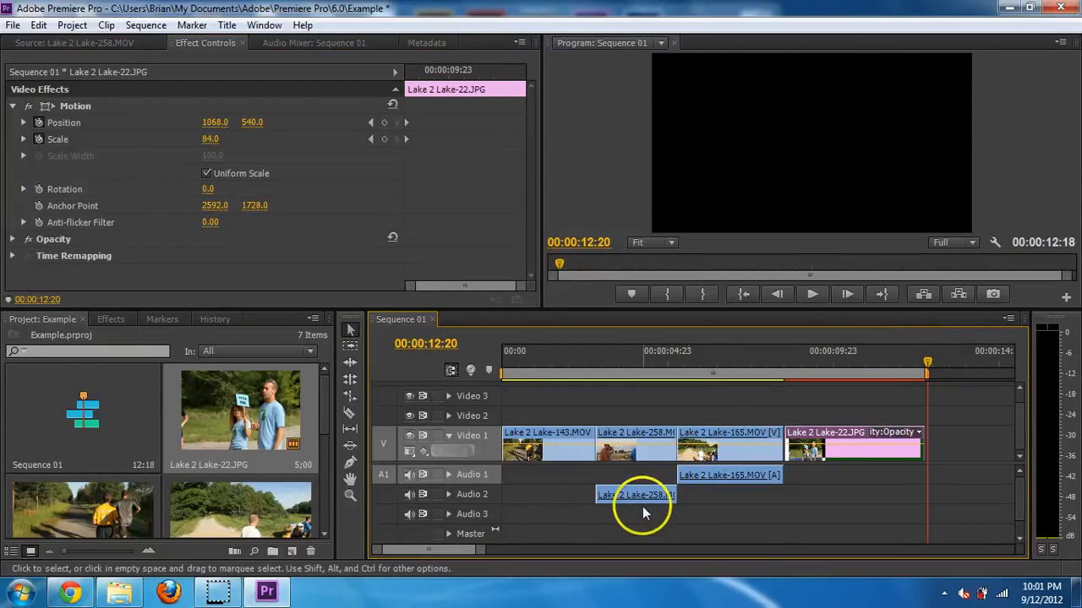
Step: Expand the Audio 1 and Audio 2 tracks to examine the clips' audio, and collapse both again
left_click(448, 436)
left_click(448, 451)
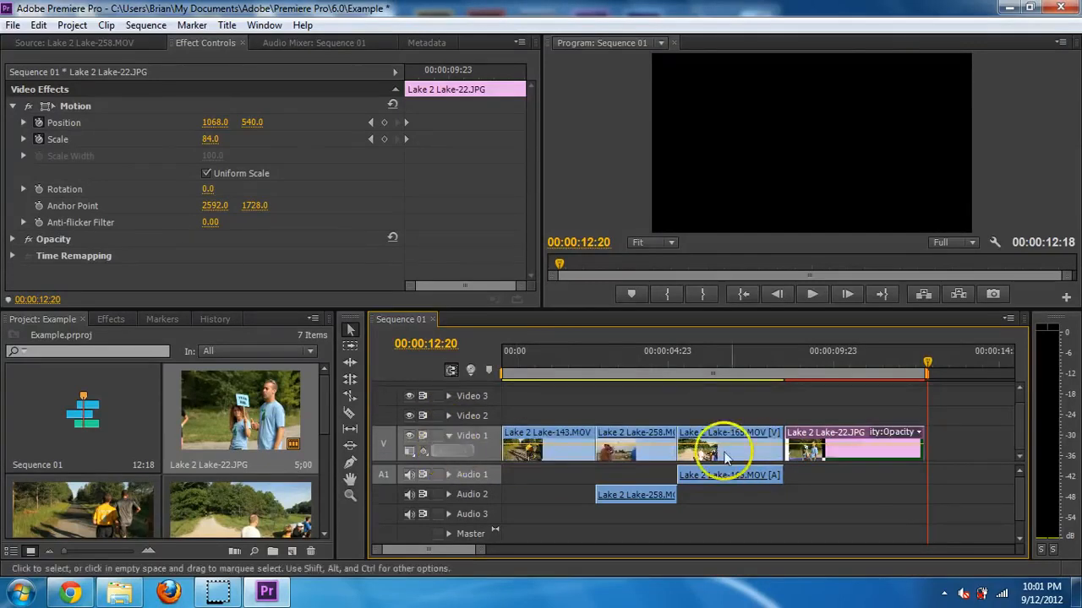
left_click(448, 476)
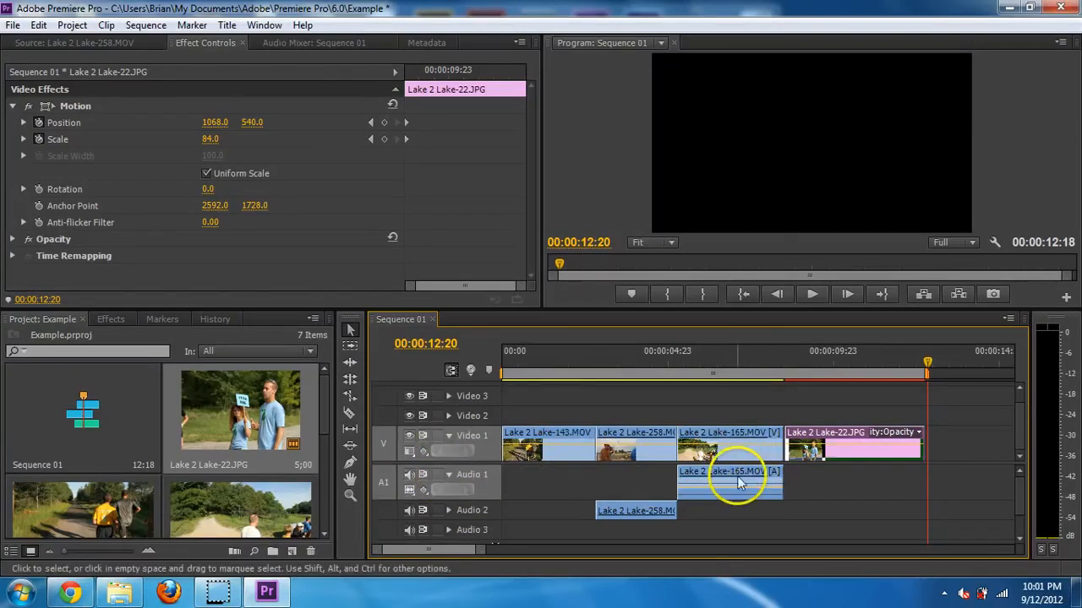
left_click(440, 511)
left_click(448, 512)
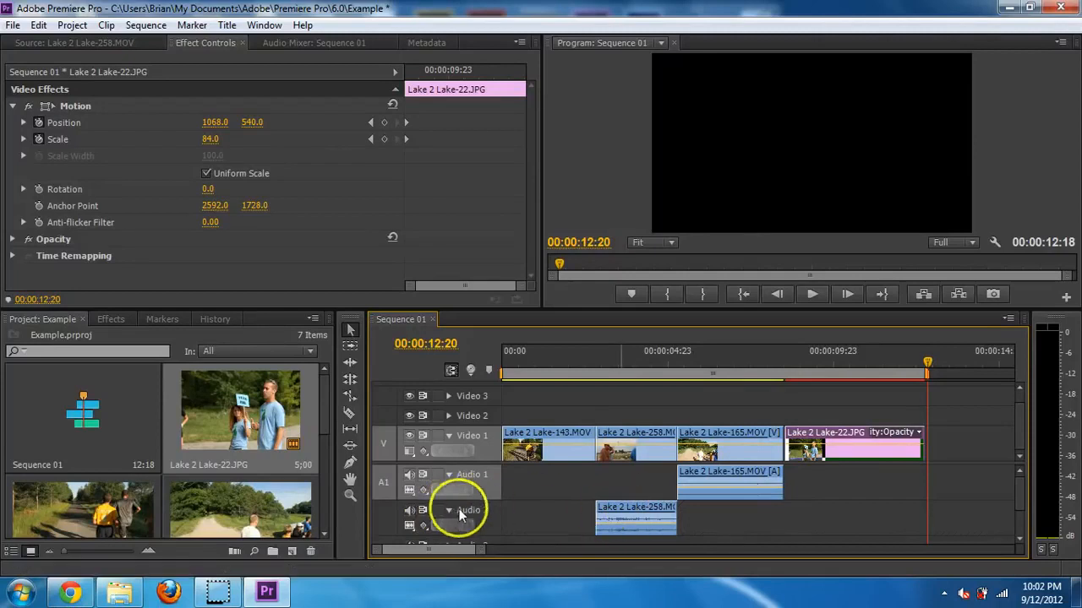
left_click(449, 510)
left_click(448, 471)
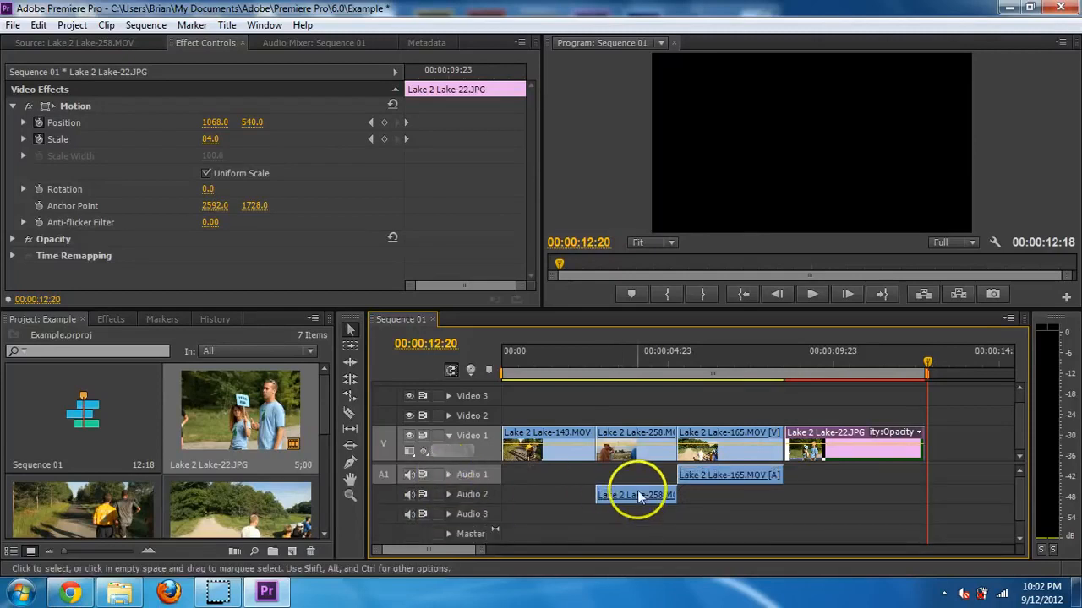
Step: Move the Lake 2 Lake-258.MOV audio up to Audio 1, unlink it from its video, and delete the audio
mouse_move(640, 490)
left_mouse_down()
mouse_move(635, 465)
mouse_move(638, 475)
left_mouse_up()
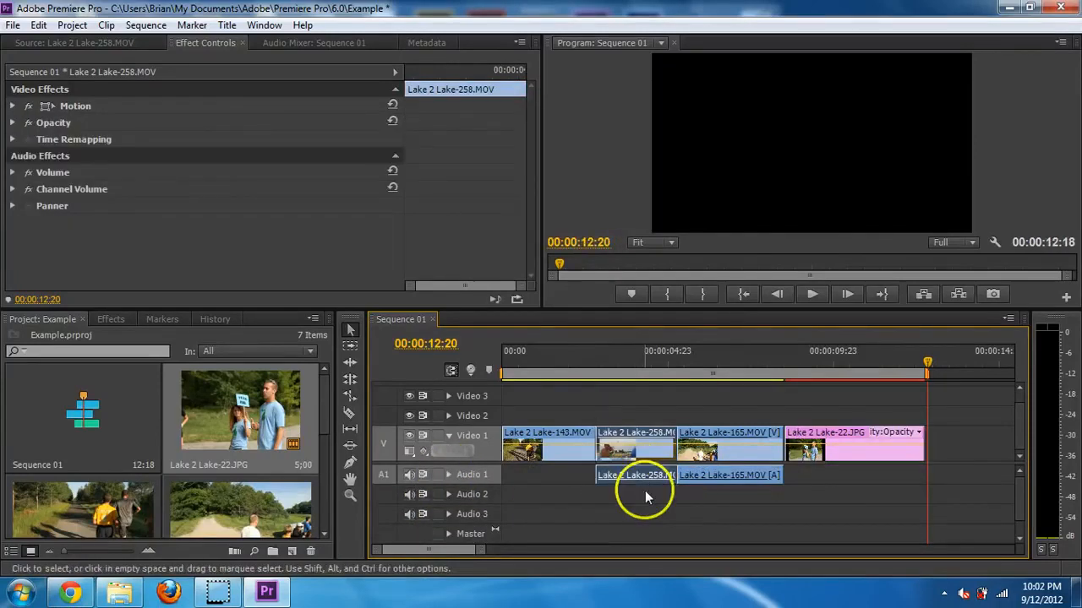
right_click(649, 447)
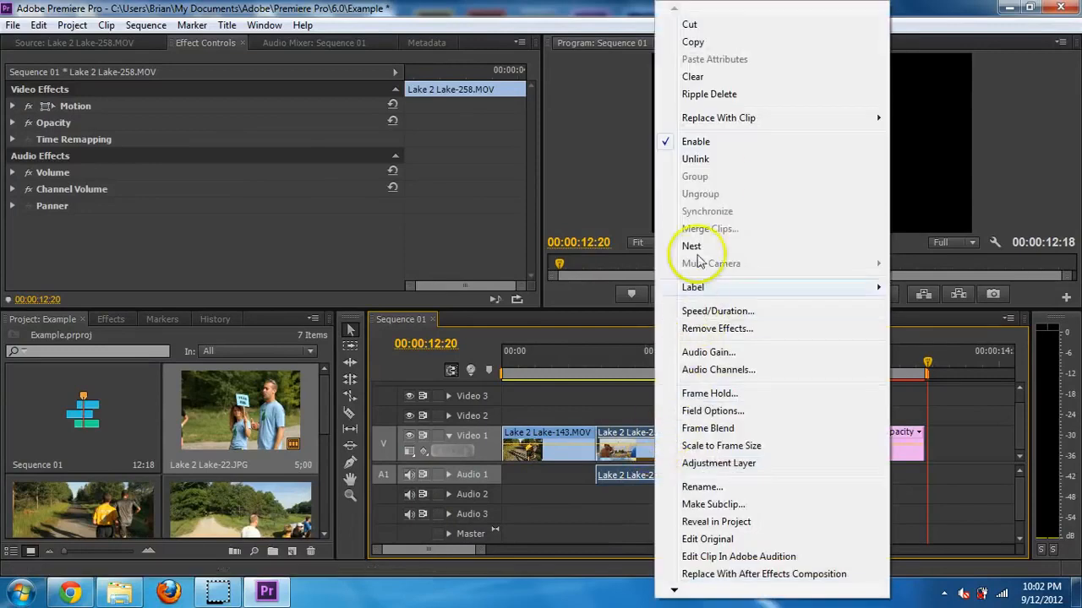
left_click(710, 159)
left_click(648, 508)
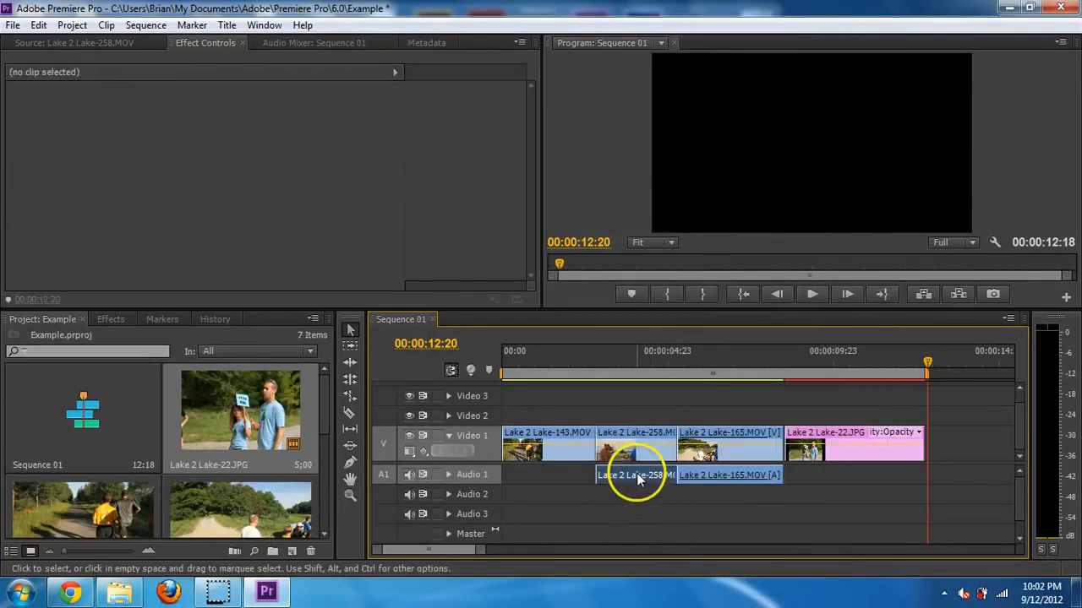
left_click(642, 480)
key("Delete")
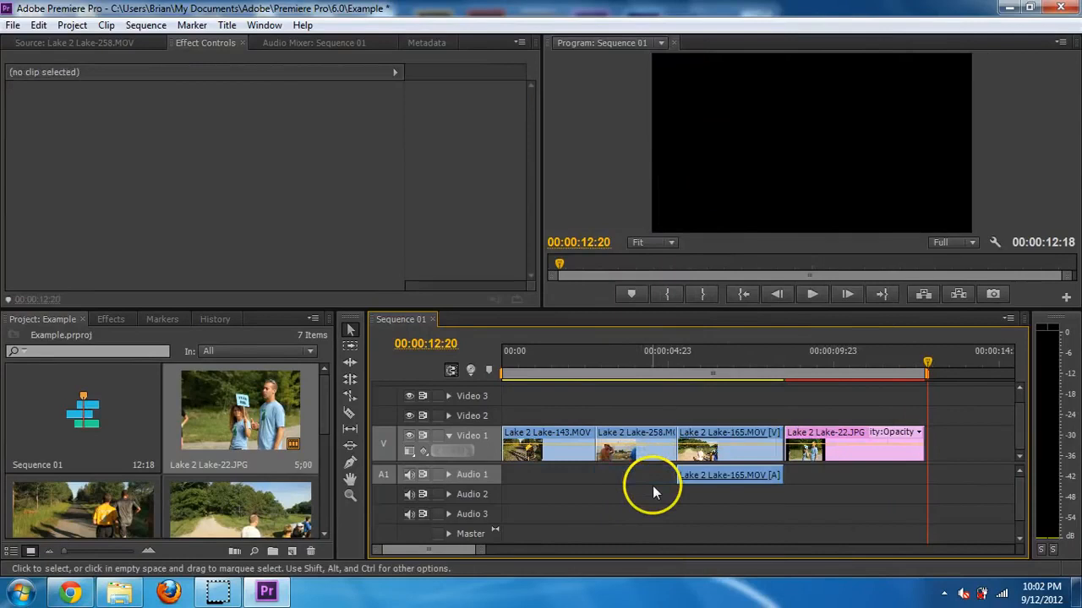
Step: Mute the output of the Audio 1 track holding the Lake 2 Lake-165.MOV audio
left_click(700, 474)
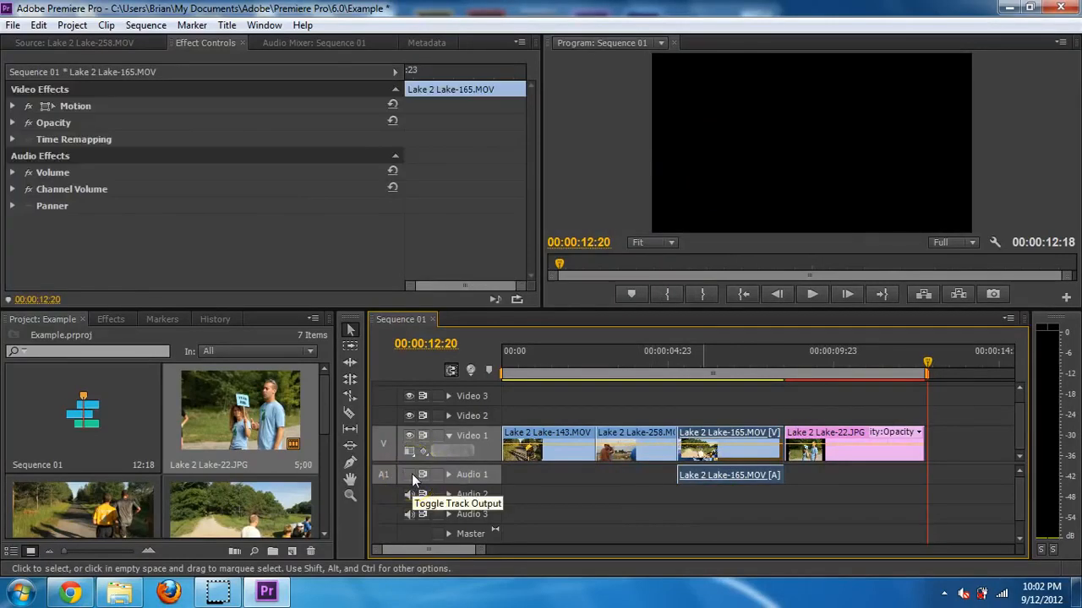
left_click(410, 474)
left_click(412, 473)
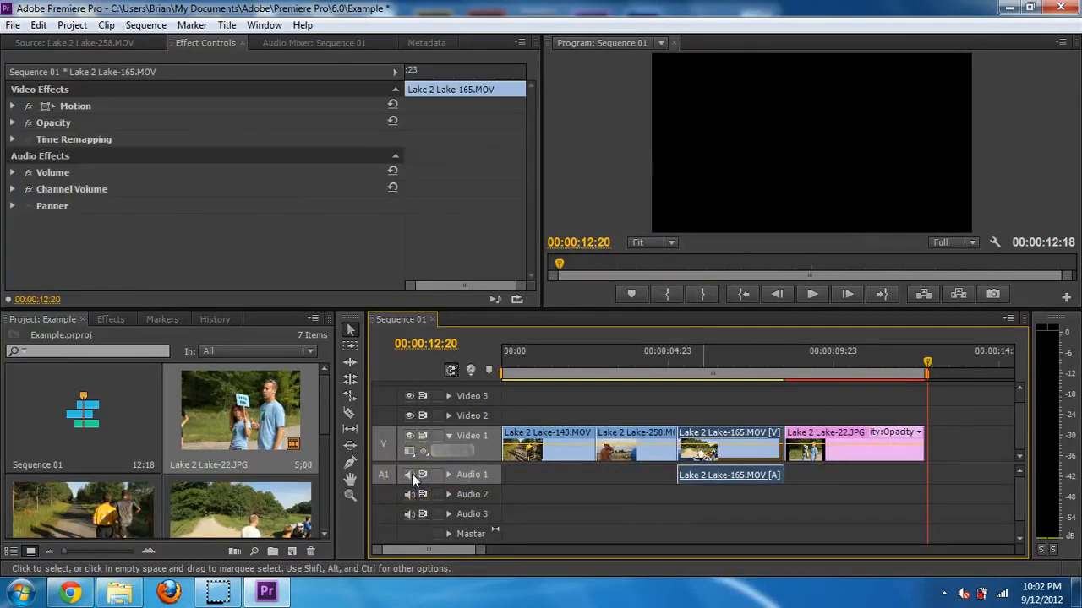
Step: Adjust the audio gain of the Lake 2 Lake-165.MOV clip by 10 dB and deselect the clip
right_click(697, 478)
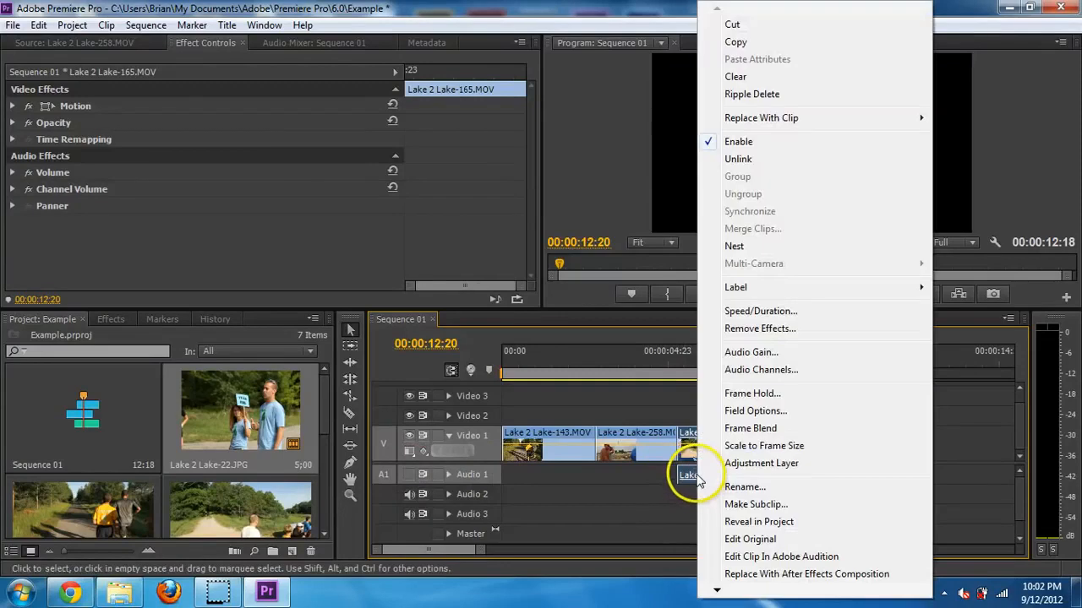
left_click(750, 352)
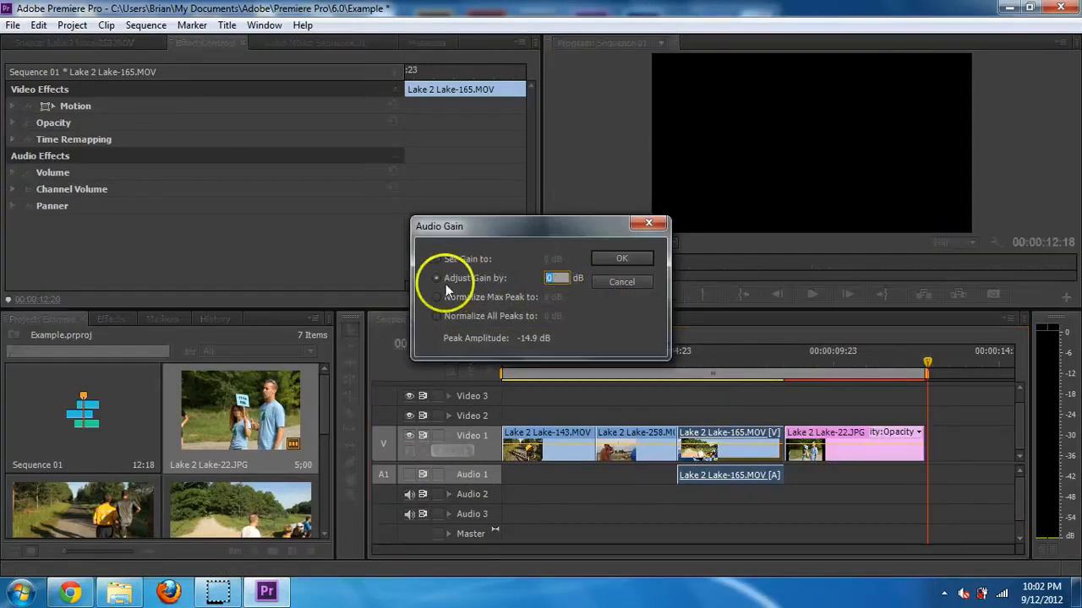
type("10")
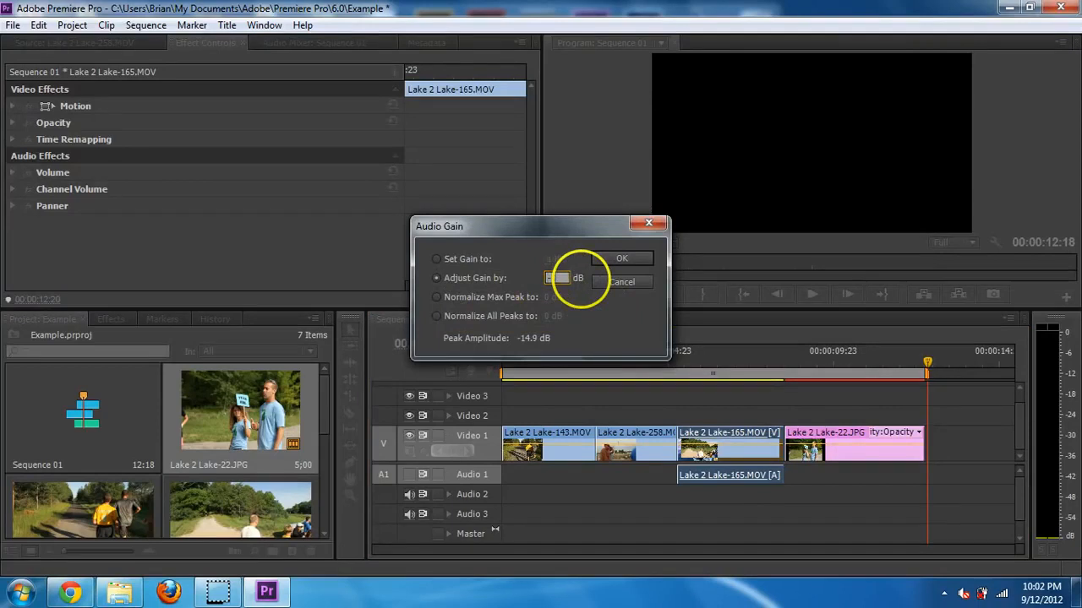
left_click(622, 259)
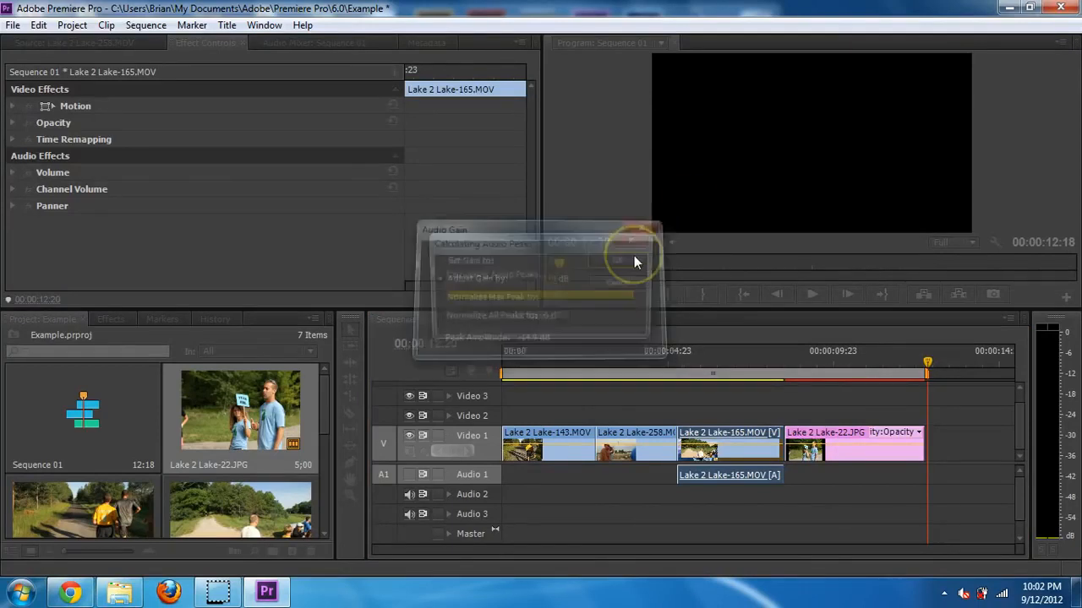
left_click(709, 497)
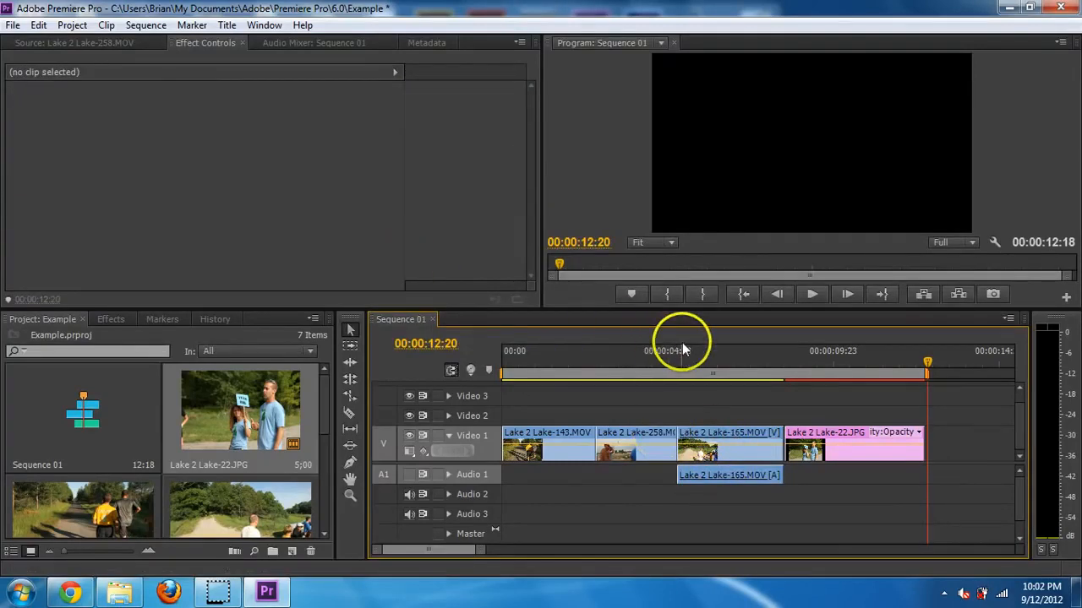
Step: Create a new title named Title 01 with the default 1080-line, 23.976 fps, square-pixel video settings
left_click(13, 25)
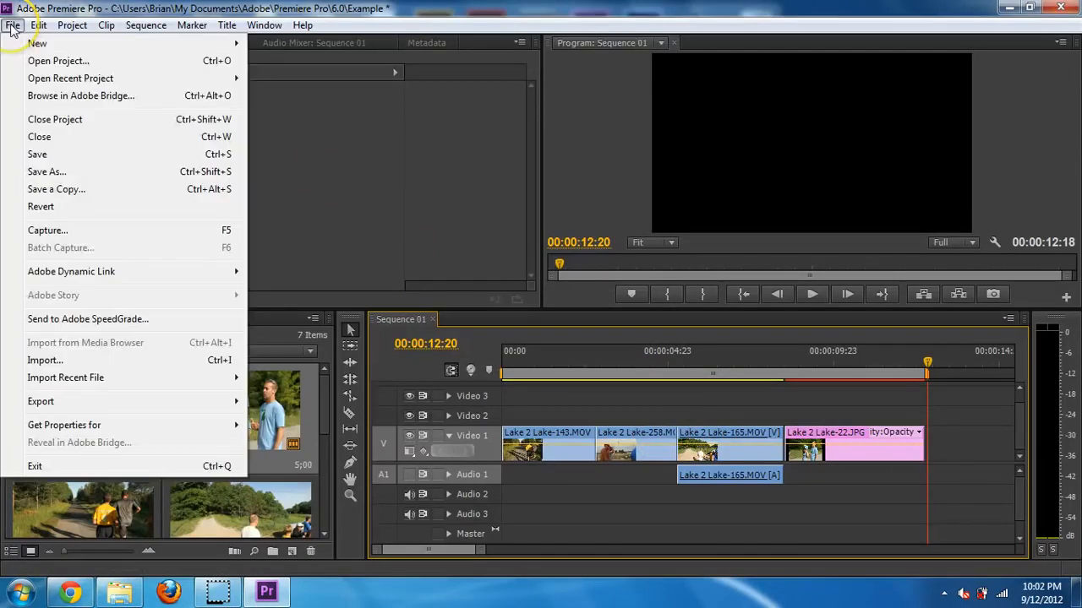
mouse_move(51, 43)
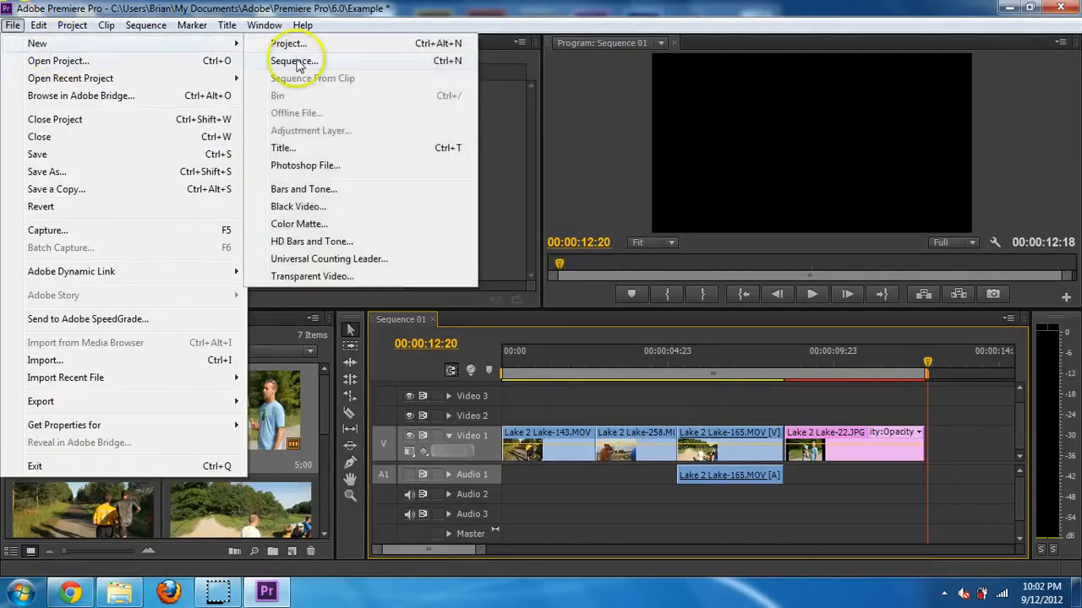
left_click(302, 154)
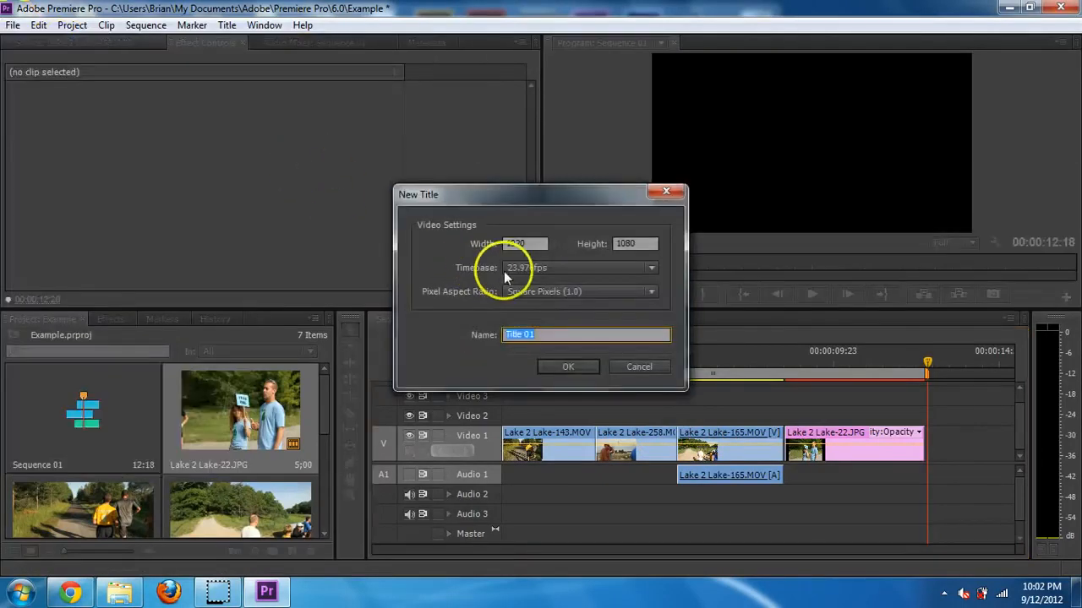
left_click(568, 365)
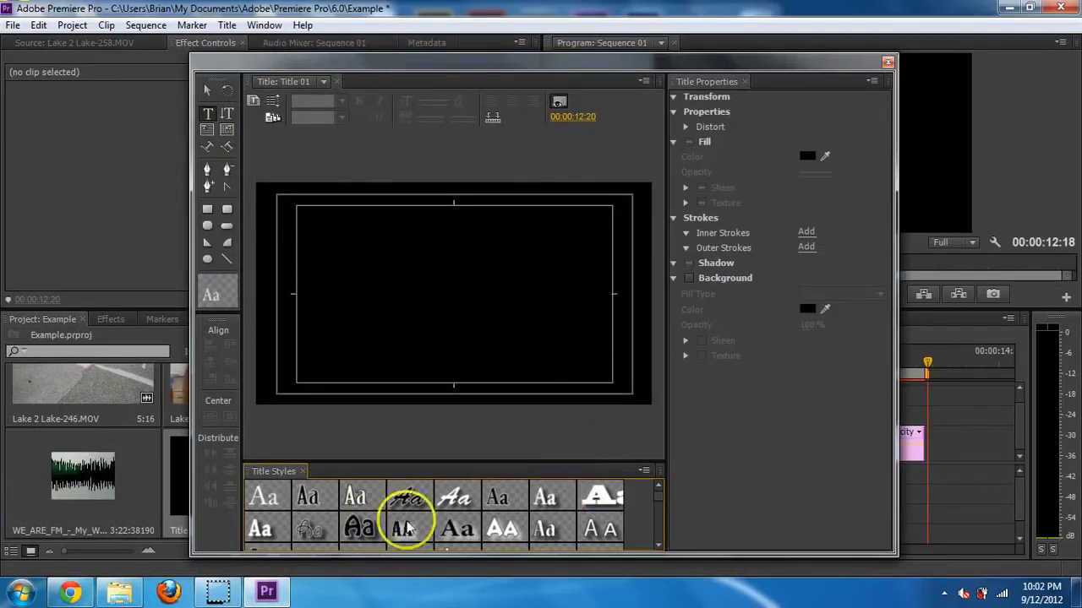
Step: Add the text RUN in the solid white Blackoak Std style, and enlarge it to font size about 205, centered horizontally
left_click(587, 500)
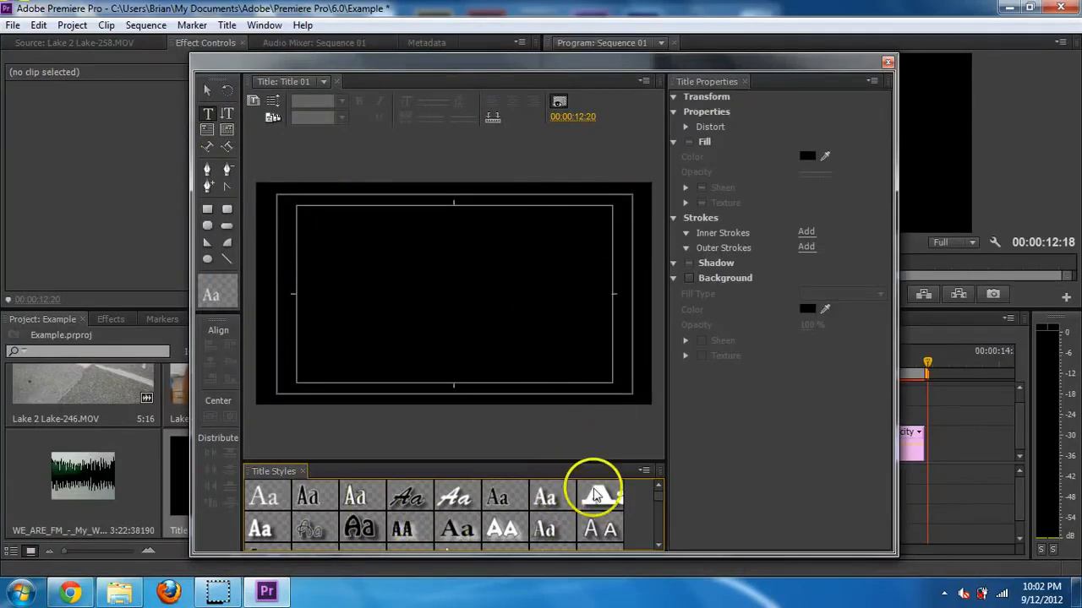
left_click(460, 285)
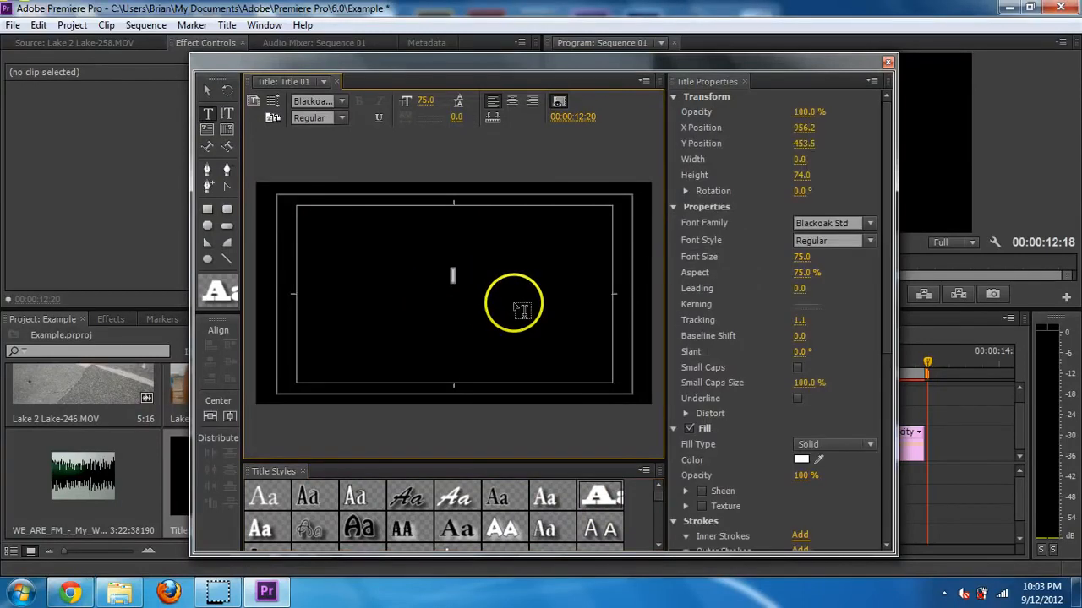
type("RUN")
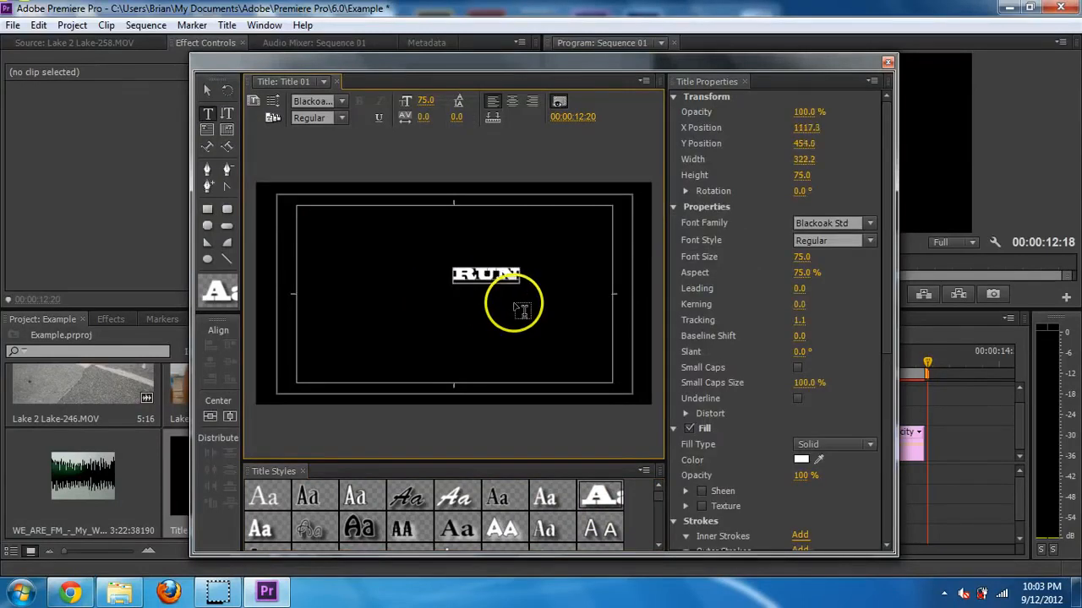
left_click(206, 92)
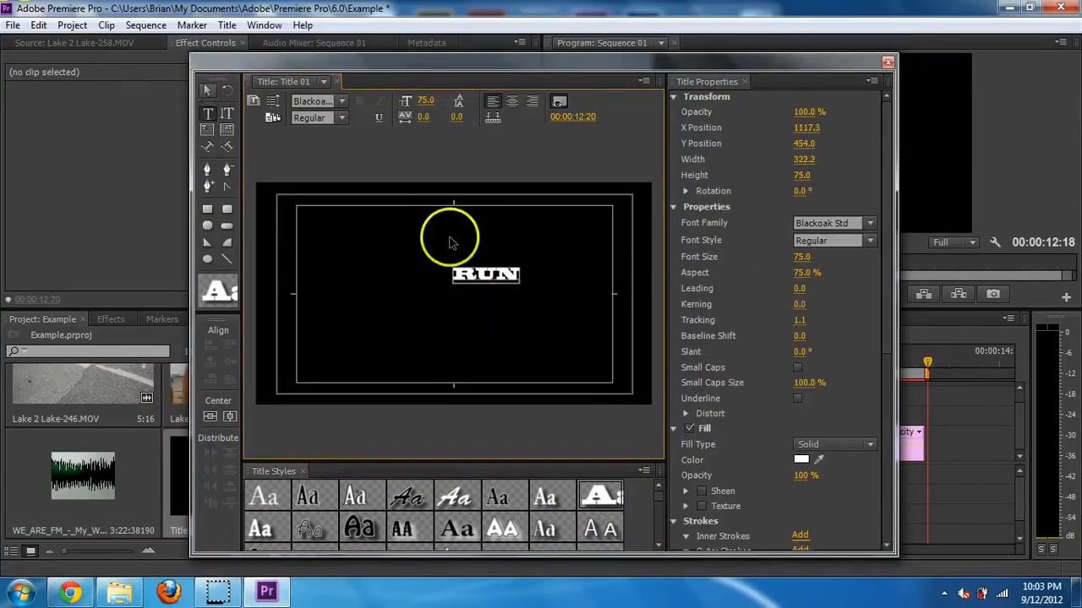
left_click_drag(476, 265, 547, 318)
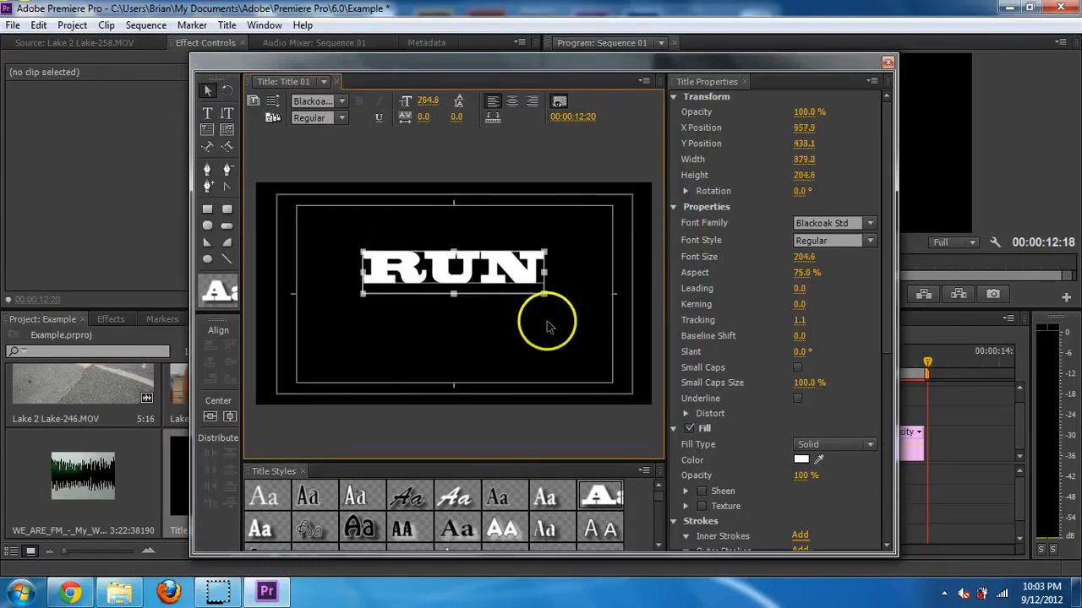
Step: Try the bold Chaparral Pro style on the RUN text, and apply the Blackoak Std style with a linear gradient fill
left_click(657, 507)
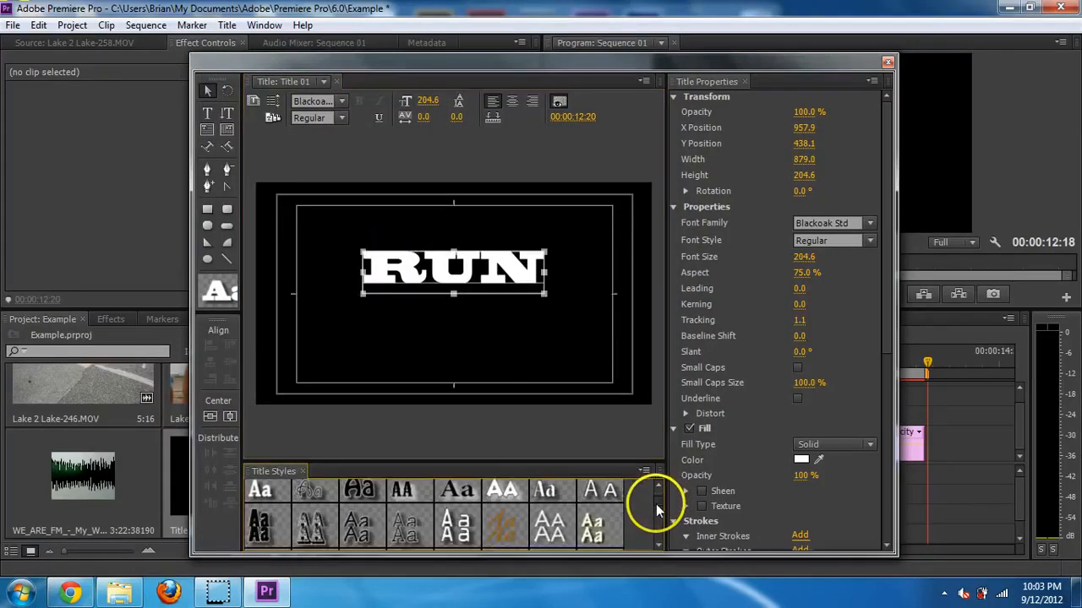
left_click(256, 497)
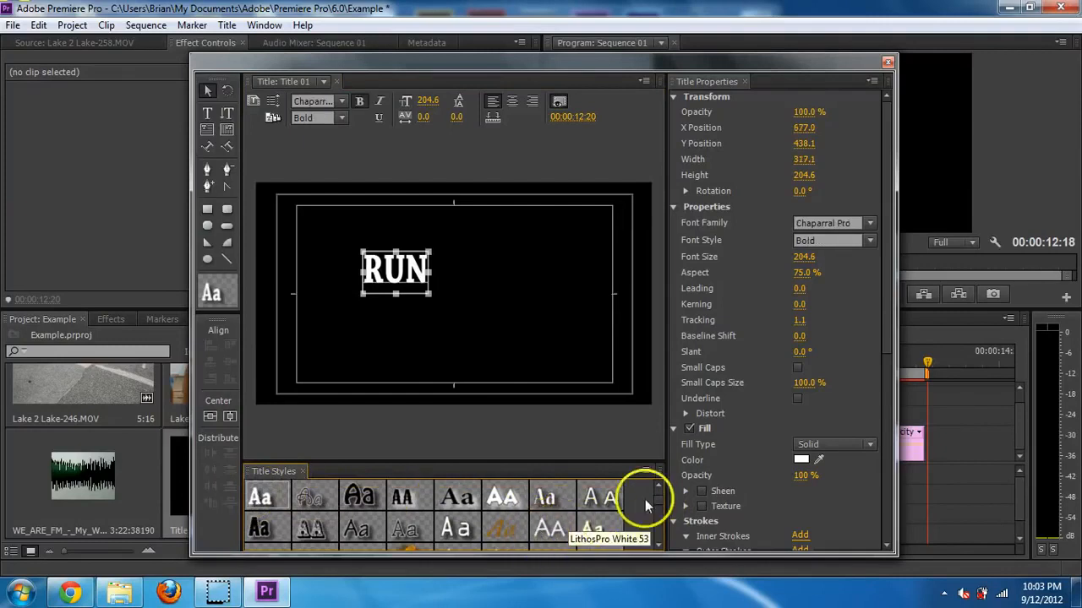
scroll(662, 507, "down", 3)
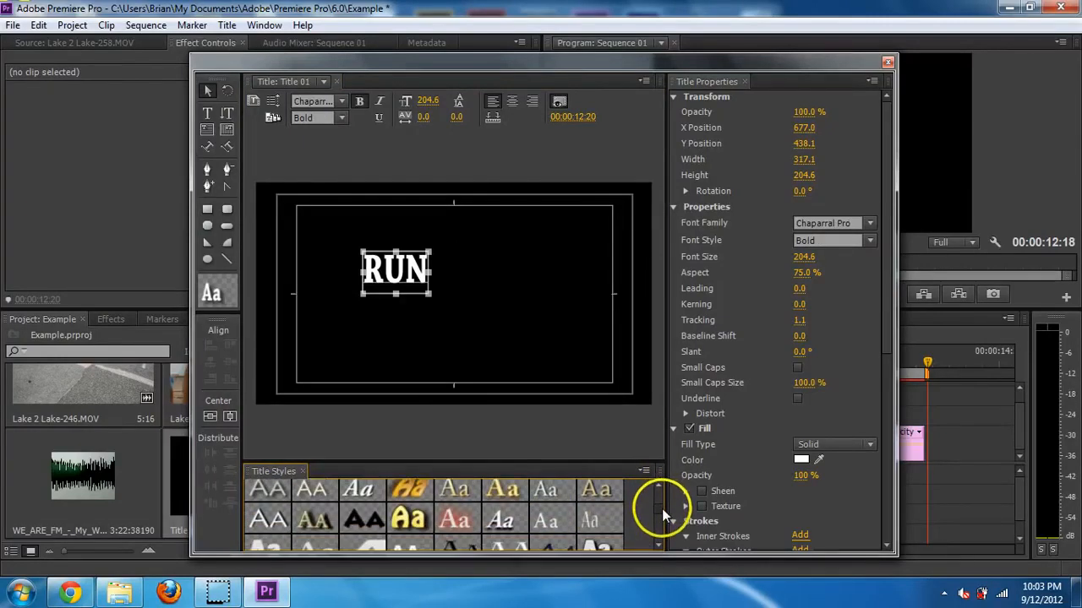
scroll(661, 509, "down", 2)
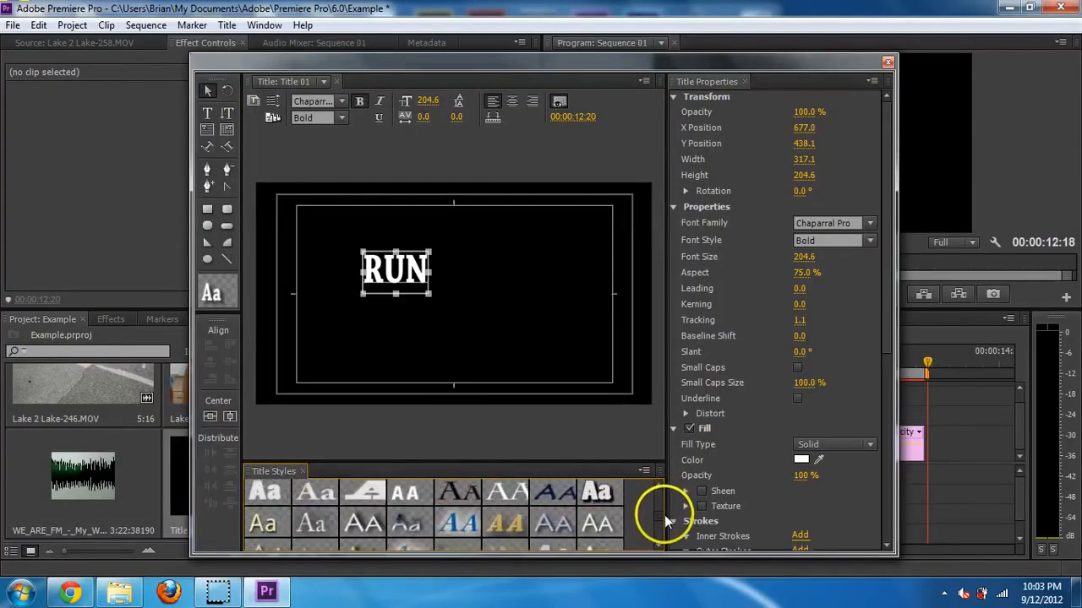
left_click(348, 497)
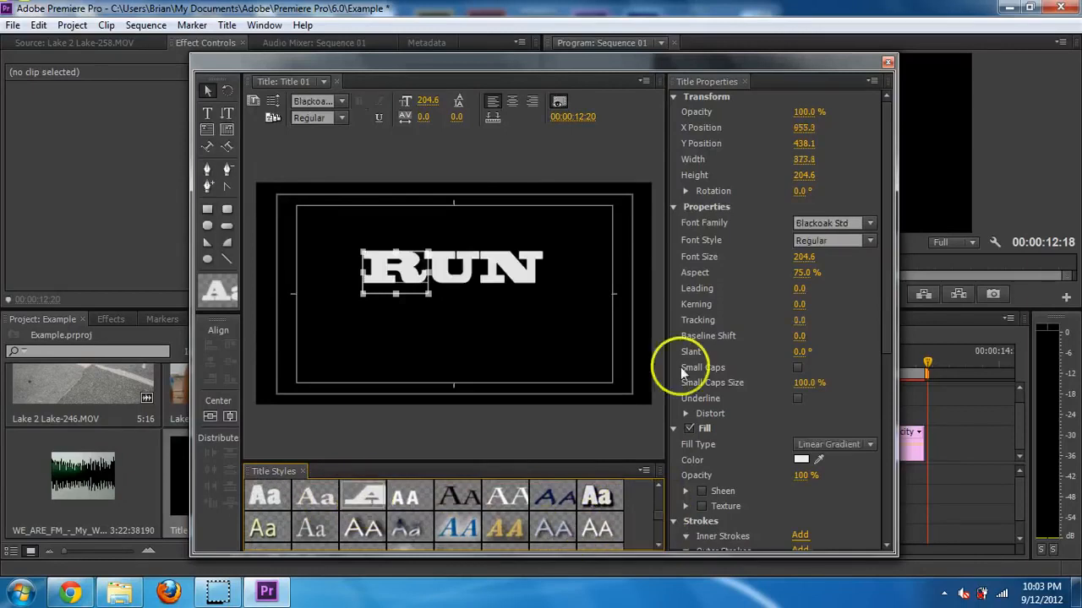
left_click(870, 239)
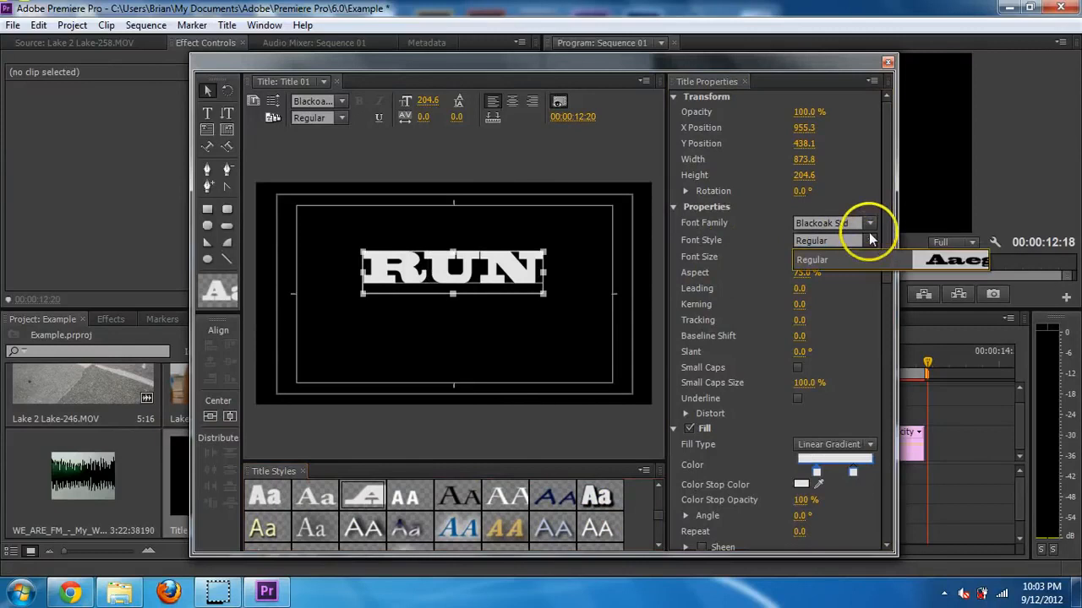
left_click(869, 239)
left_click(871, 223)
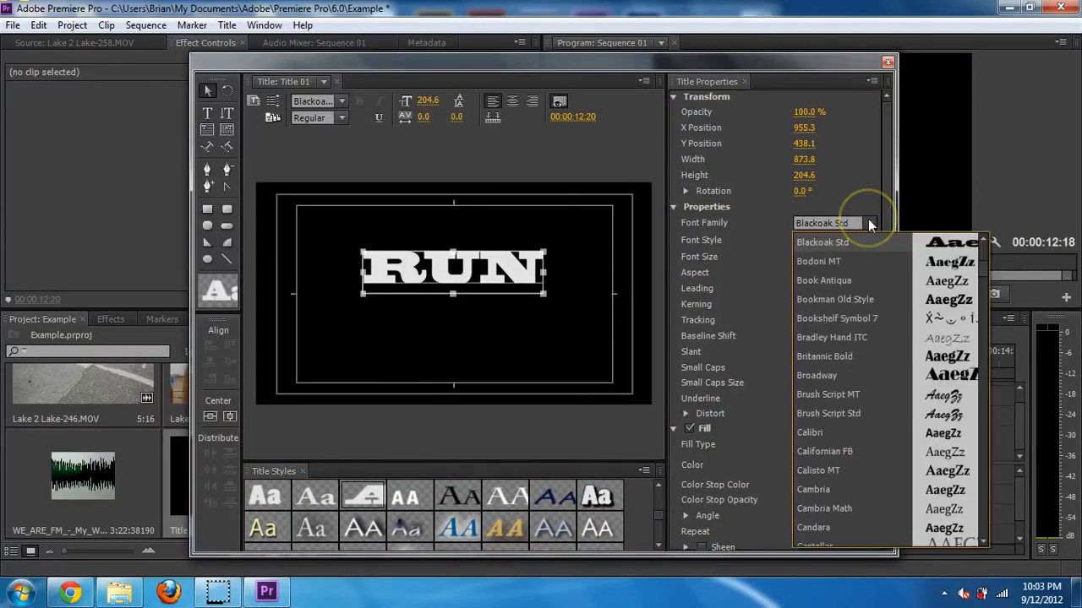
left_click(855, 187)
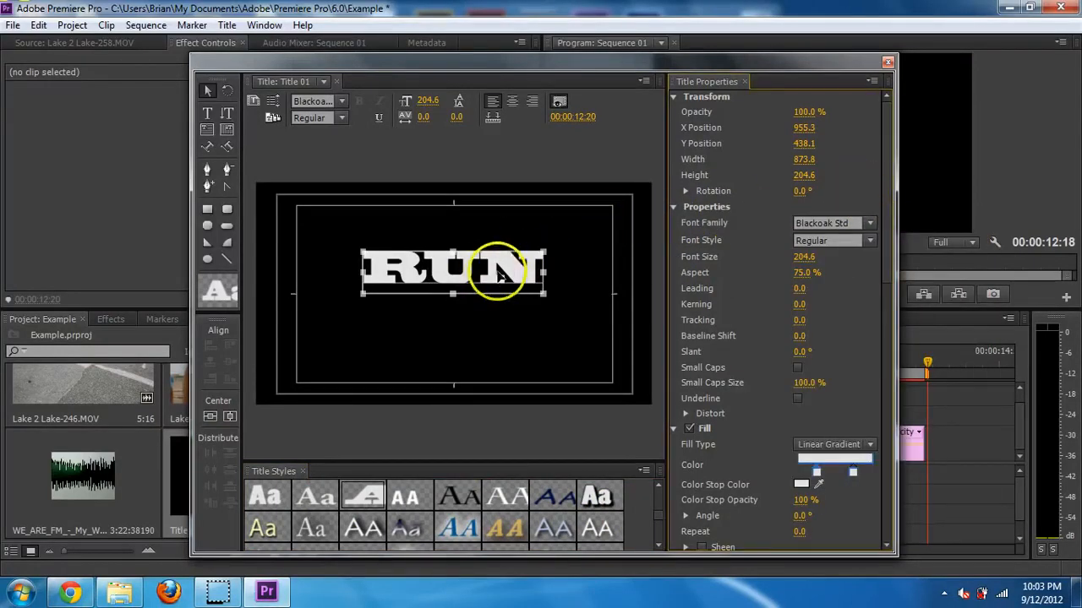
Step: Move the RUN text to the middle of the frame, at about X 963 and Y 569, and close the title editor
left_click_drag(498, 275, 483, 309)
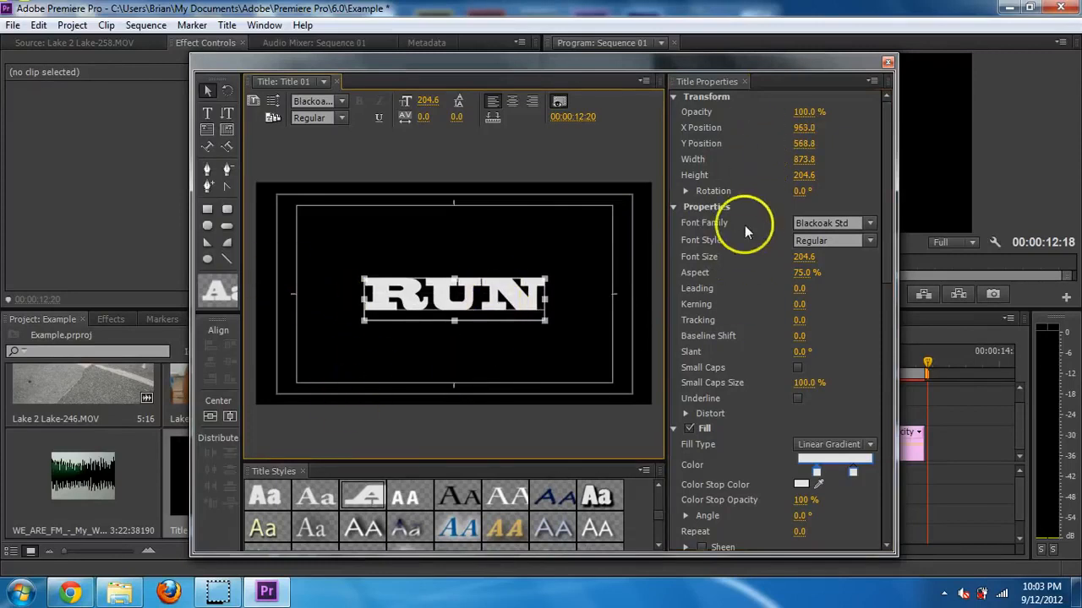
left_click(886, 63)
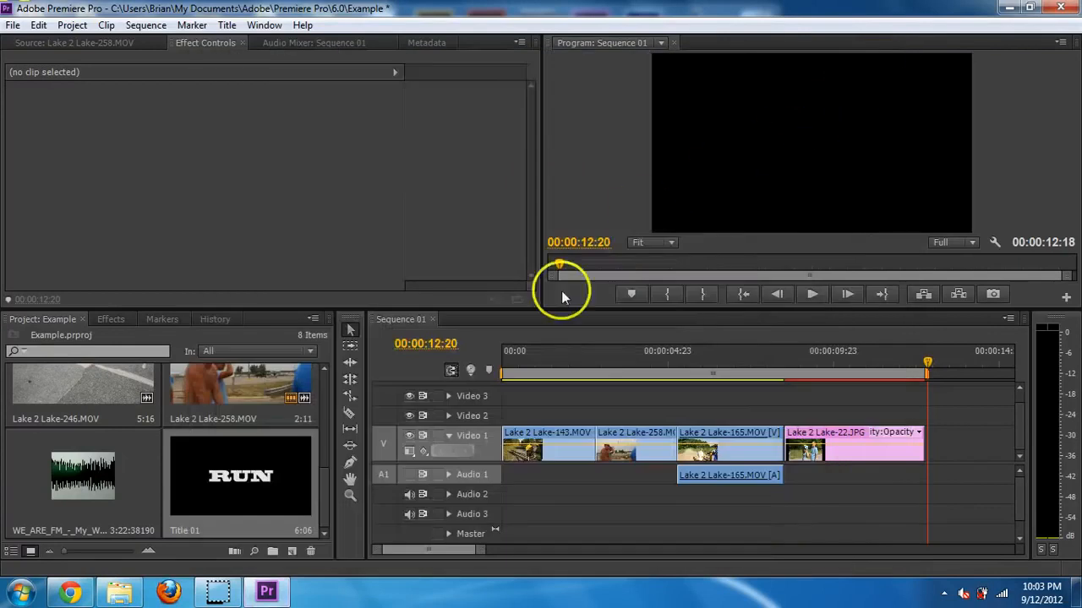
Step: Place Title 01 on Video 2 overlapping the Lake 2 Lake-22.JPG still, and preview the overlay at 00:00:11:03
left_click_drag(273, 466, 871, 378)
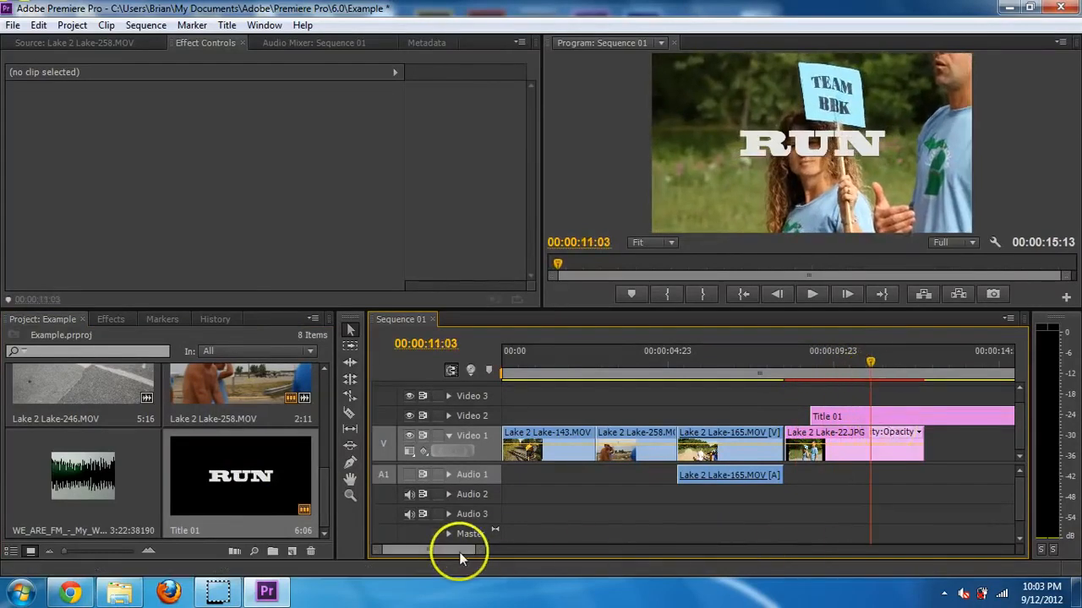
mouse_move(459, 552)
left_mouse_down()
mouse_move(475, 550)
mouse_move(465, 551)
left_mouse_up()
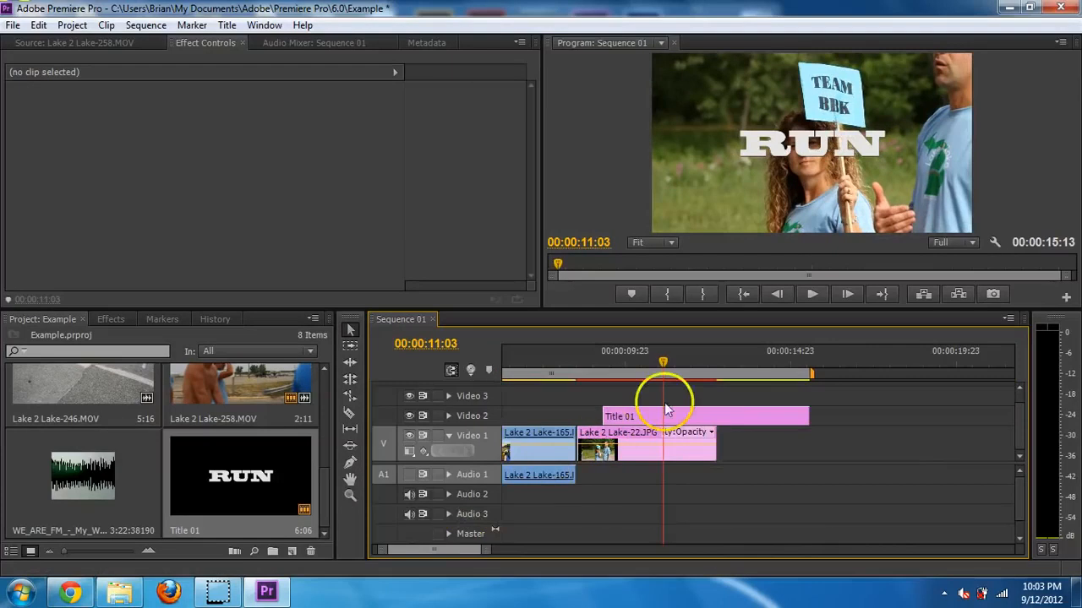
left_click_drag(727, 363, 749, 361)
Step: Move Title 01 from Video 2 onto Video 1 directly after the still, and place the playhead at 00:00:09:18
left_click_drag(627, 382, 783, 438)
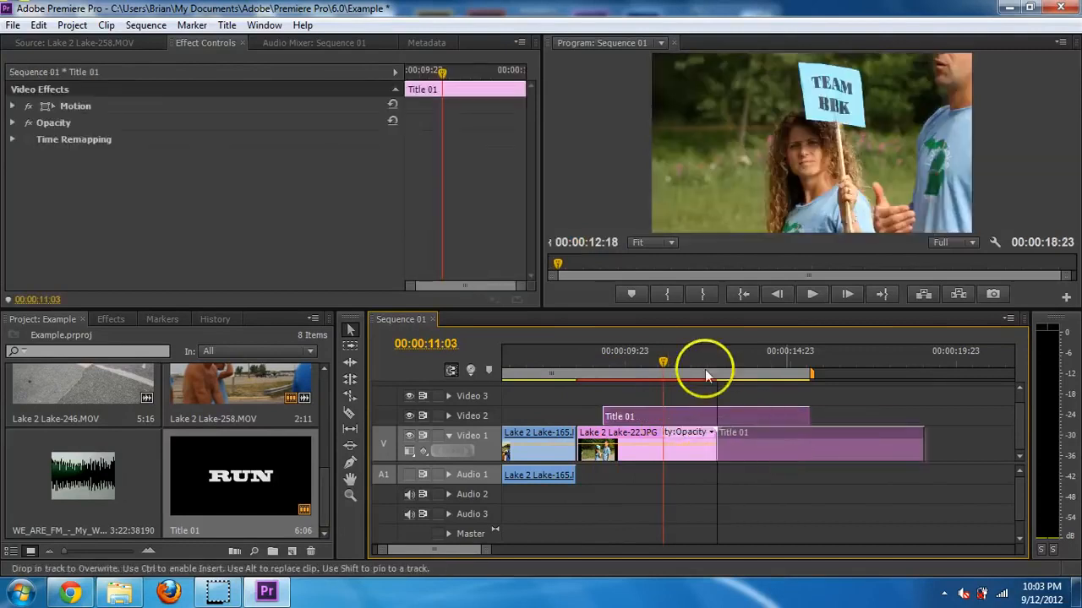
left_click_drag(705, 370, 609, 375)
left_click(754, 433)
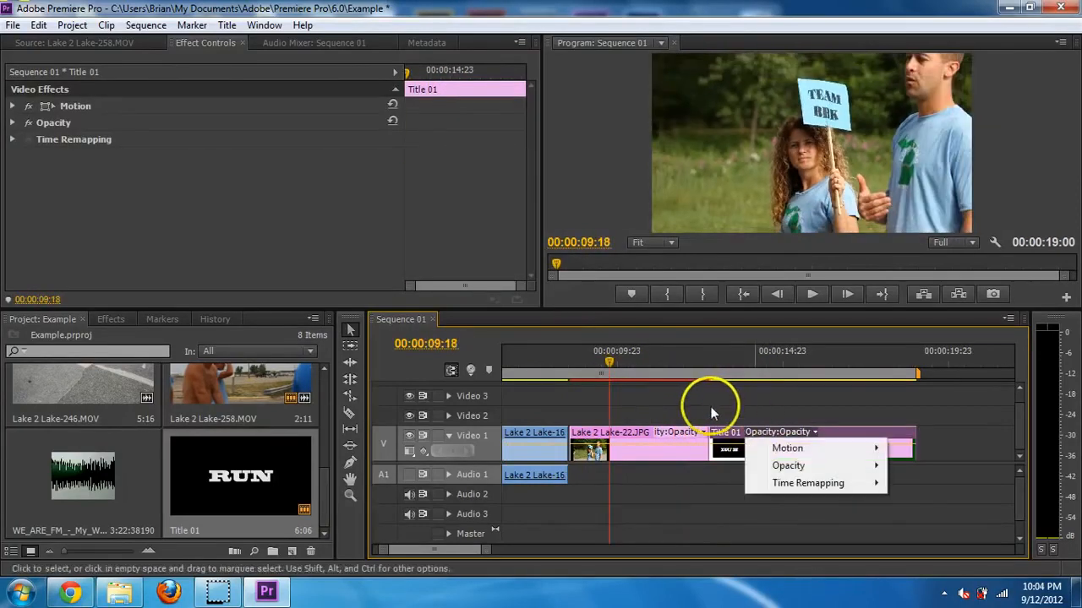
left_click(898, 451)
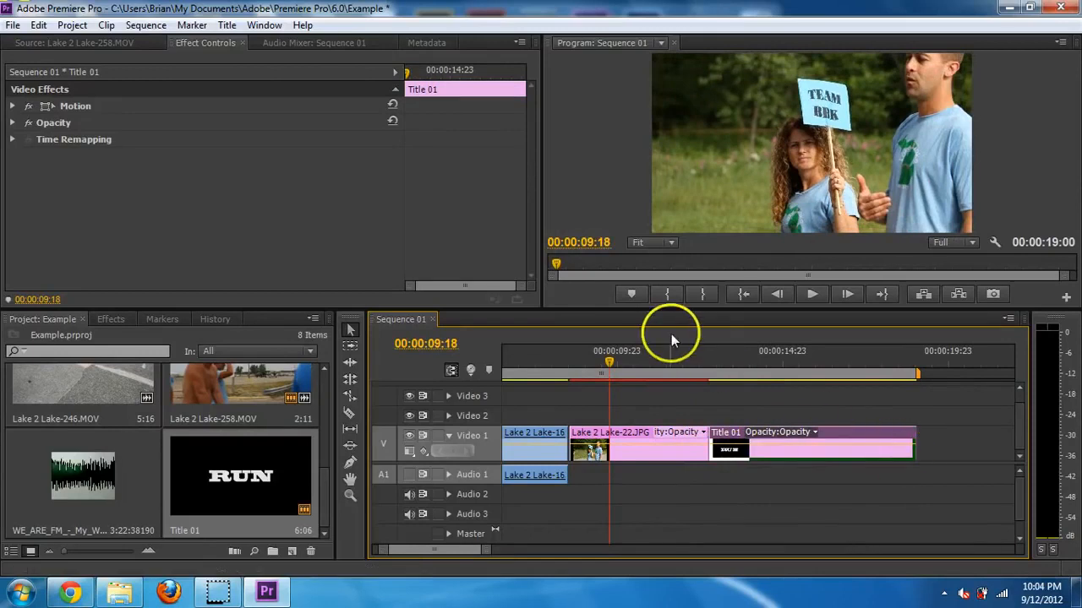
Step: Collapse the Transform video effects and expand the Dissolve group of the video transitions
left_click_drag(694, 370, 604, 373)
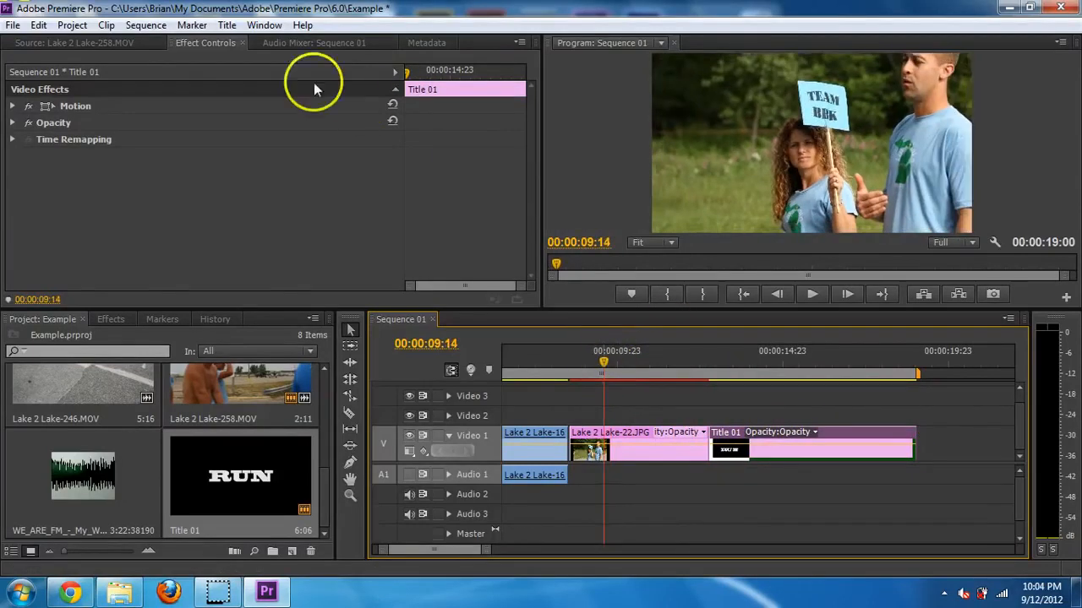
left_click(119, 319)
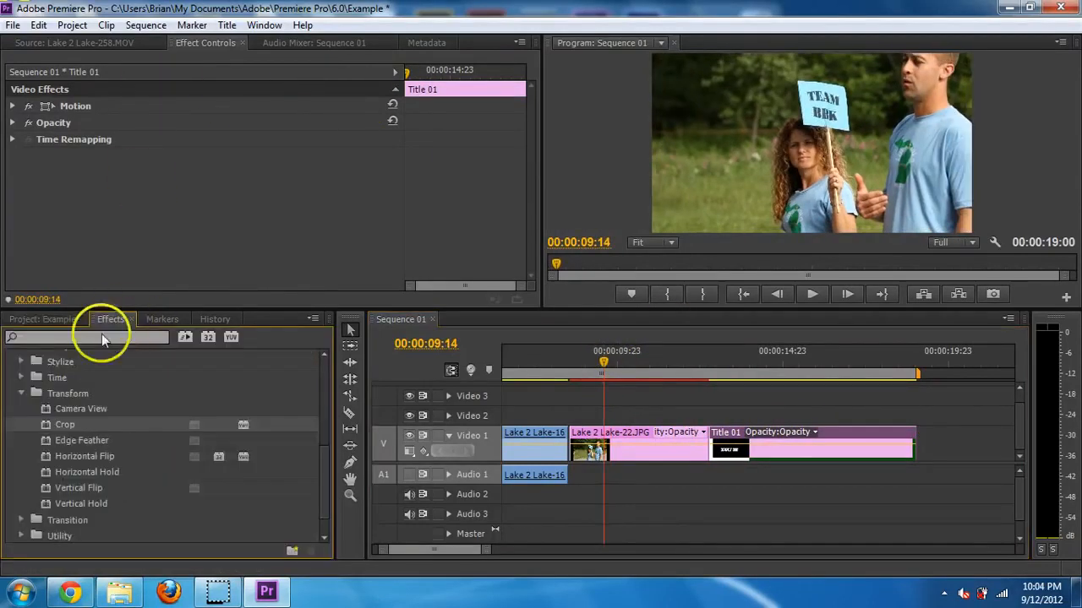
left_click(22, 393)
scroll(18, 379, "up", 3)
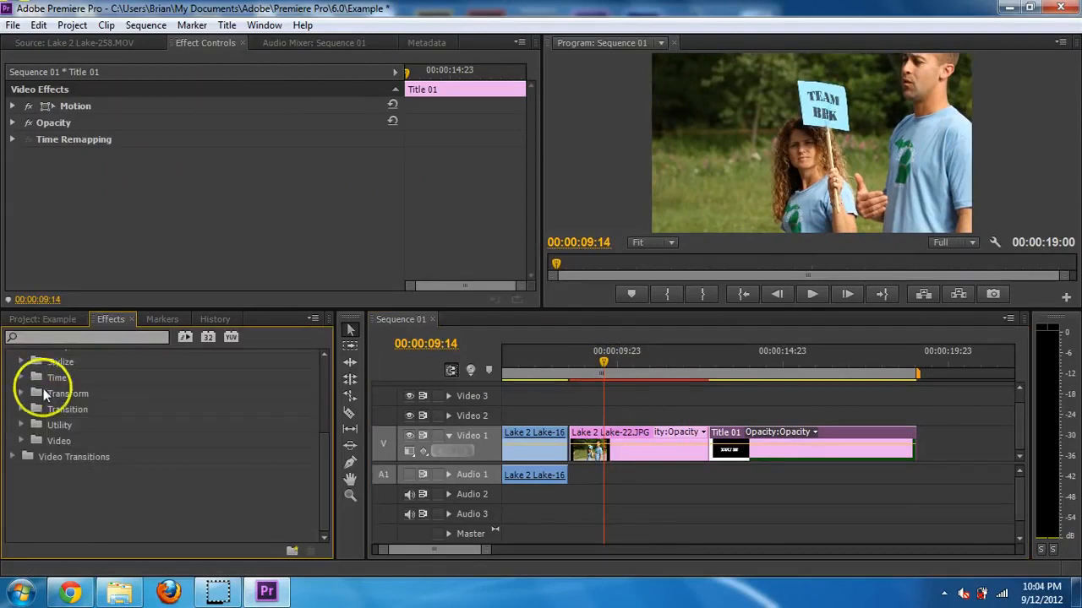
left_click_drag(324, 442, 328, 372)
left_click(13, 406)
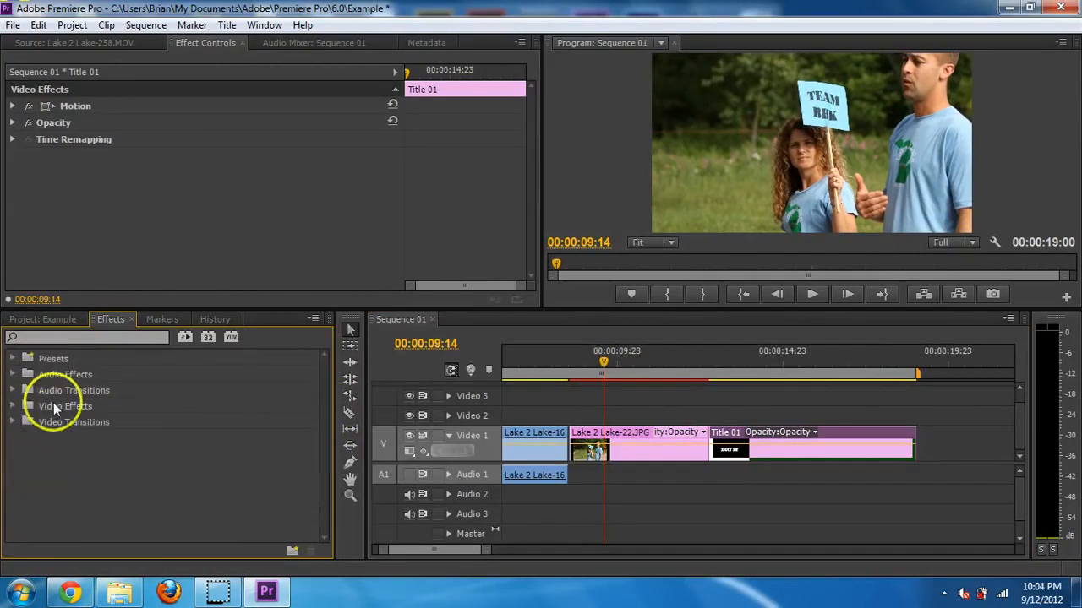
left_click(12, 422)
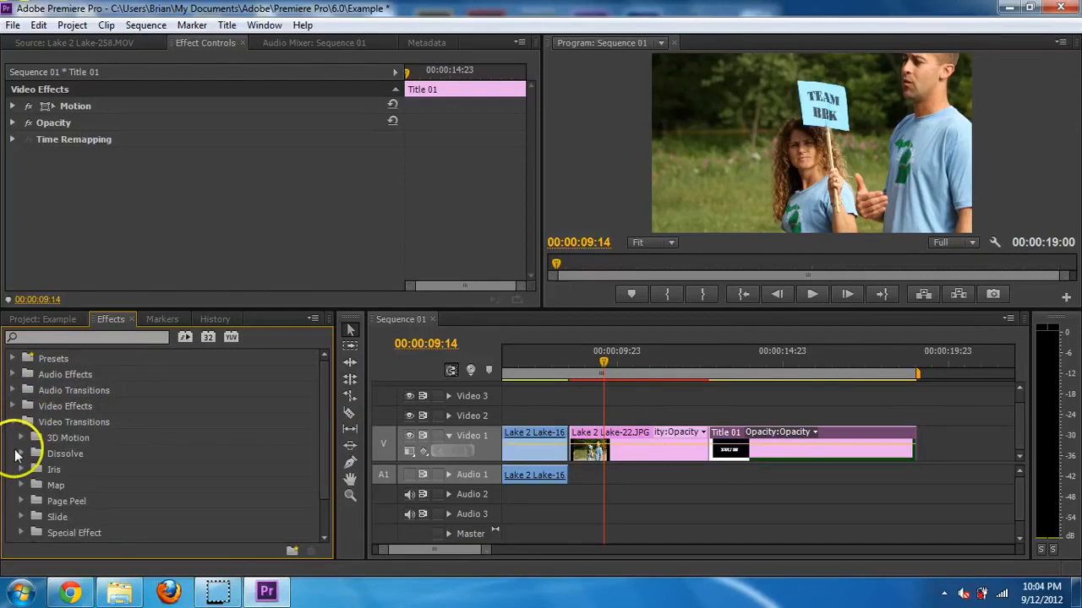
left_click(20, 454)
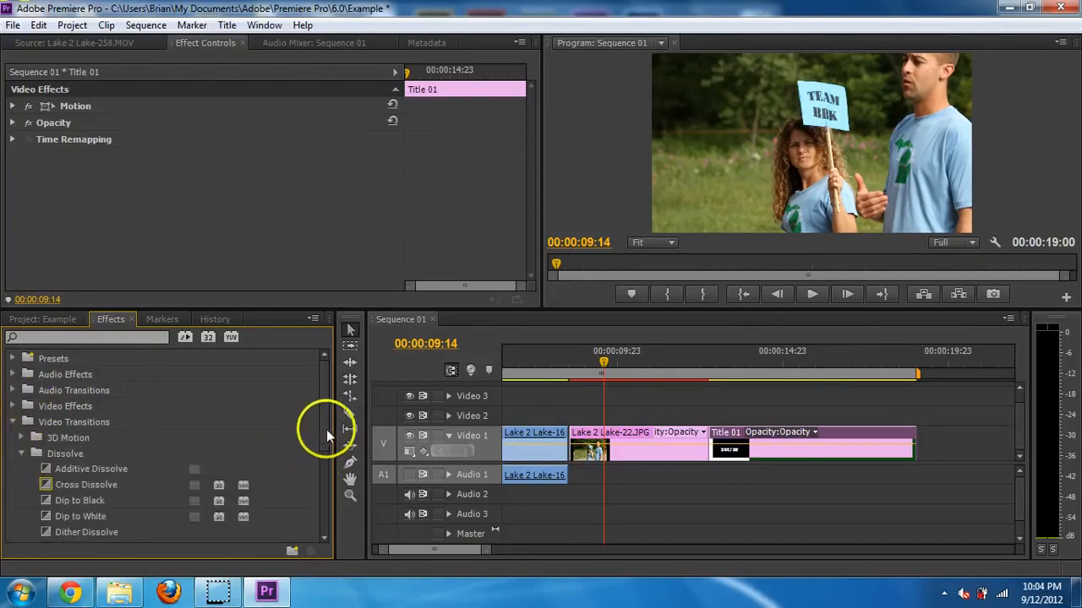
left_click_drag(326, 430, 334, 470)
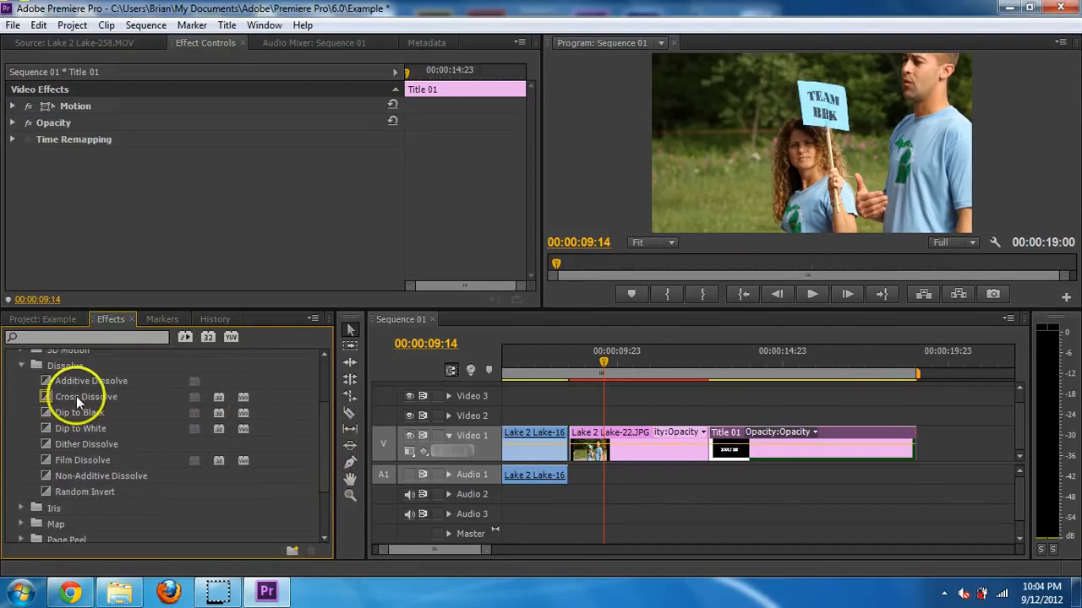
Step: Apply a Dip to Black transition between the Lake 2 Lake-22.JPG still and Title 01, and preview it from 00:00:12:02
left_click_drag(74, 412, 703, 451)
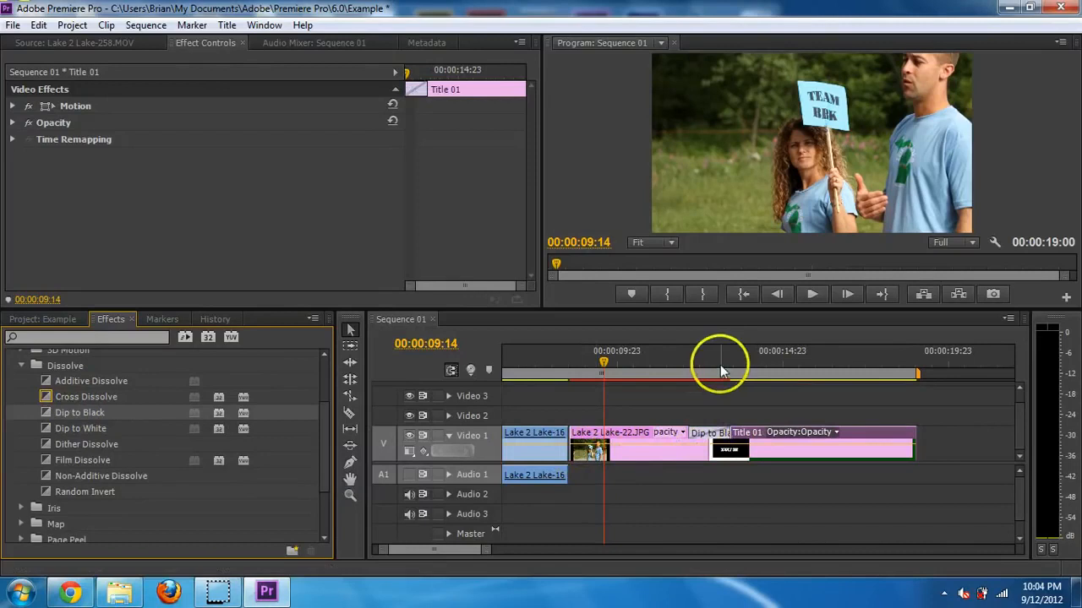
left_click(686, 364)
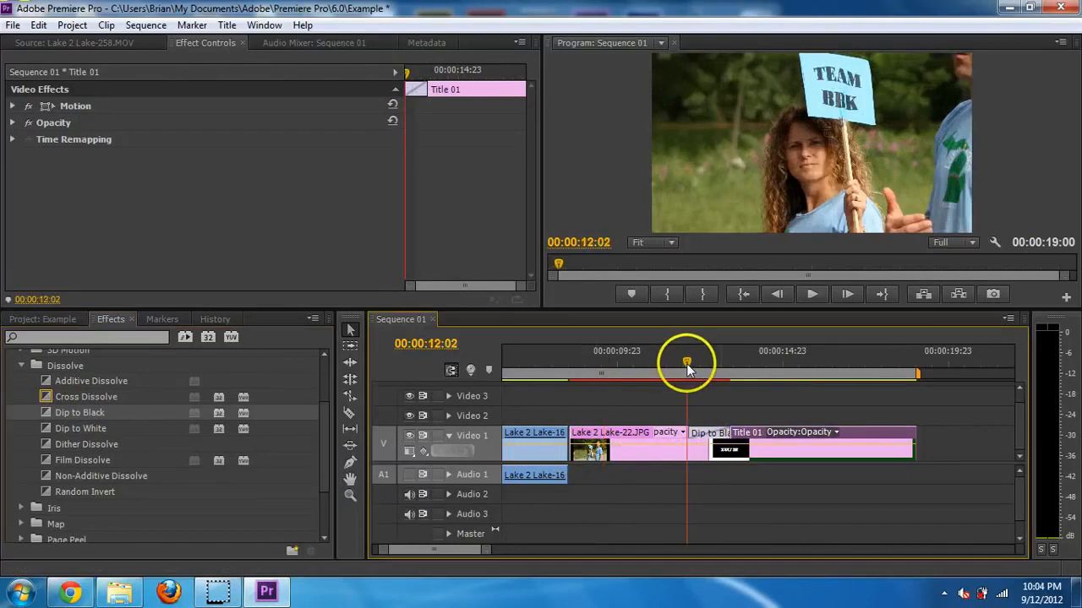
left_click(810, 517)
key("space")
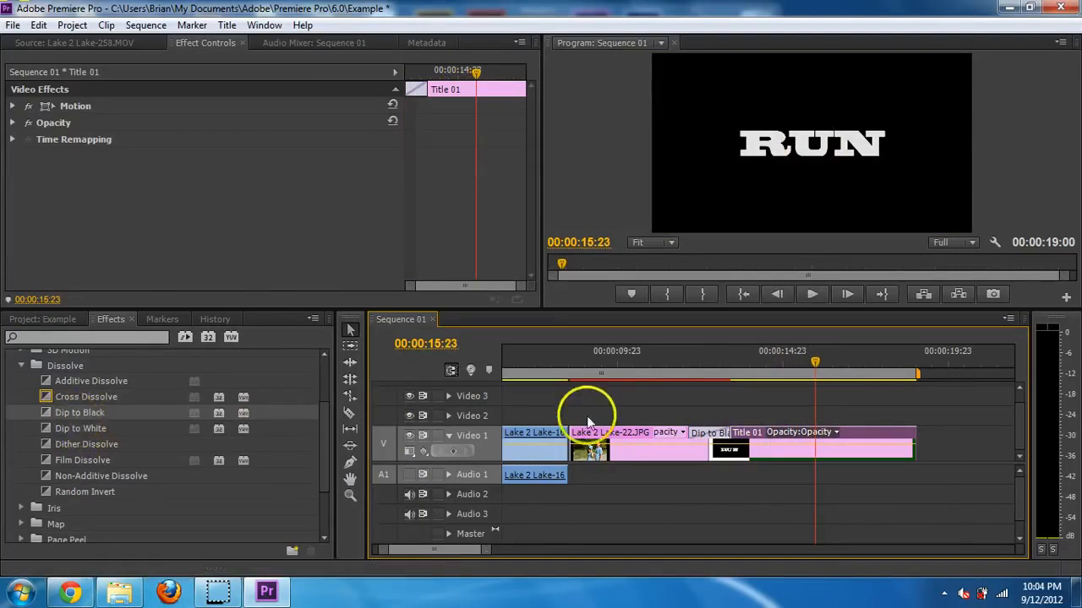
Step: Shift the Lake 2 Lake-22.JPG still and Title 01 slightly earlier on Video 1 to close the gap after the preceding clip
left_click(573, 449)
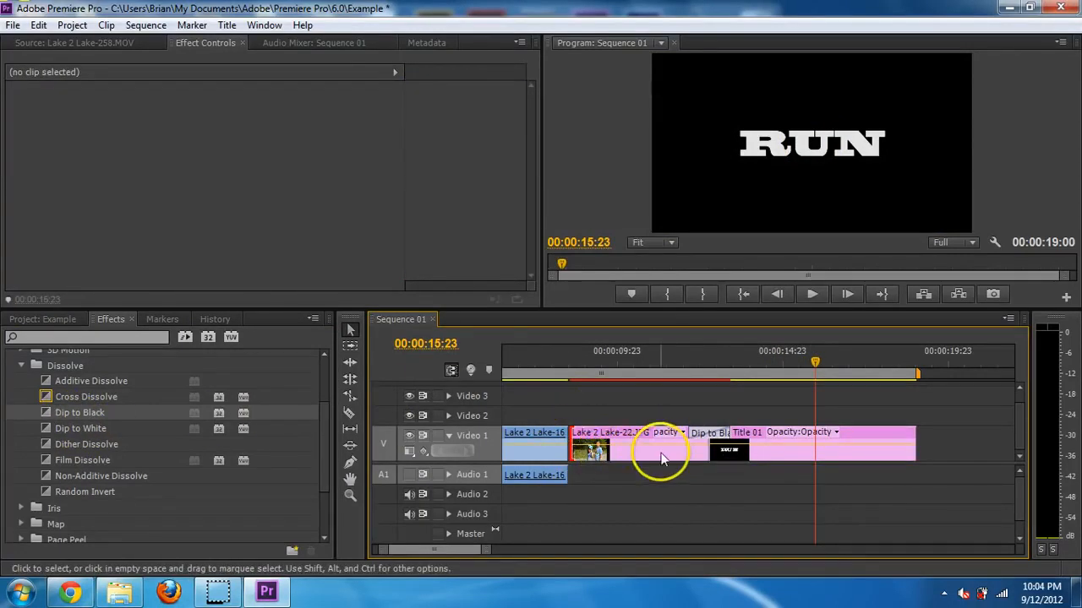
mouse_move(659, 447)
left_mouse_down()
mouse_move(641, 452)
mouse_move(653, 455)
left_mouse_up()
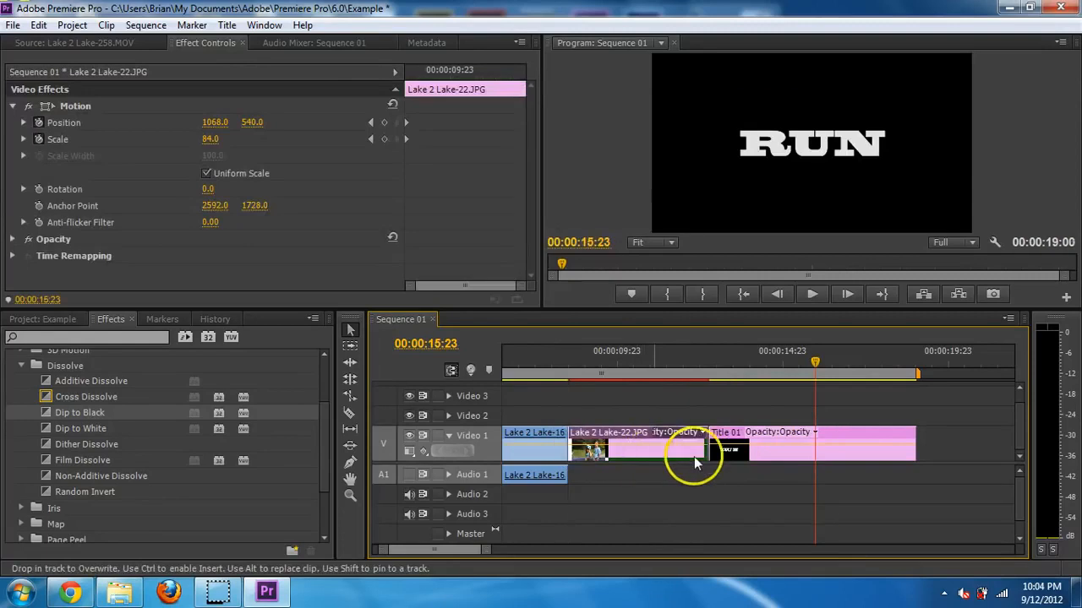
left_click_drag(765, 456, 752, 453)
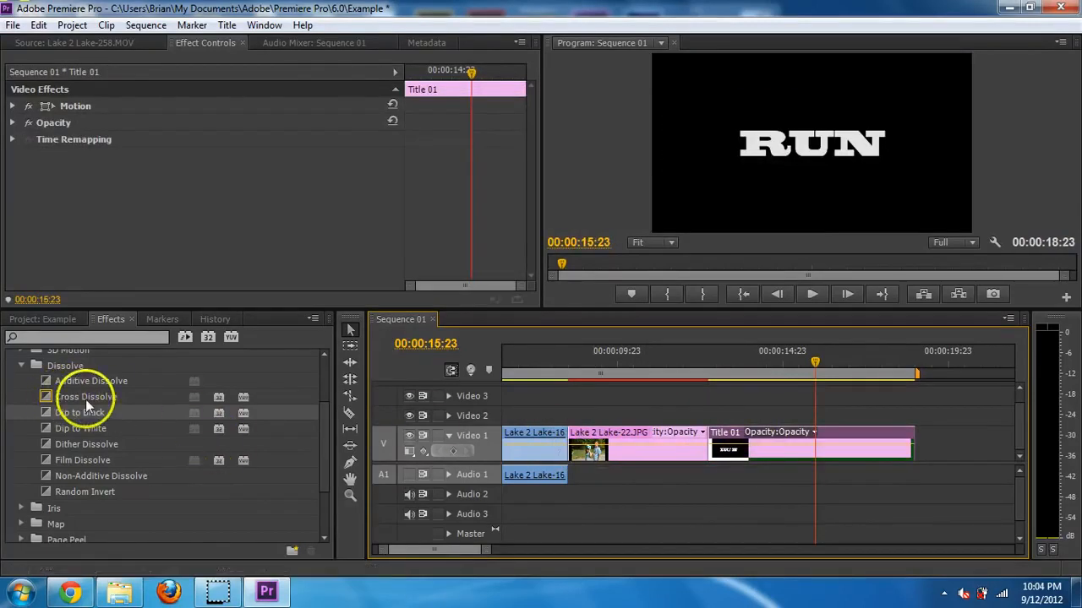
Step: Apply a Cross Dissolve between the Lake 2 Lake-16 clip and the Lake 2 Lake-22.JPG still, and preview the transition
left_click_drag(86, 402, 571, 448)
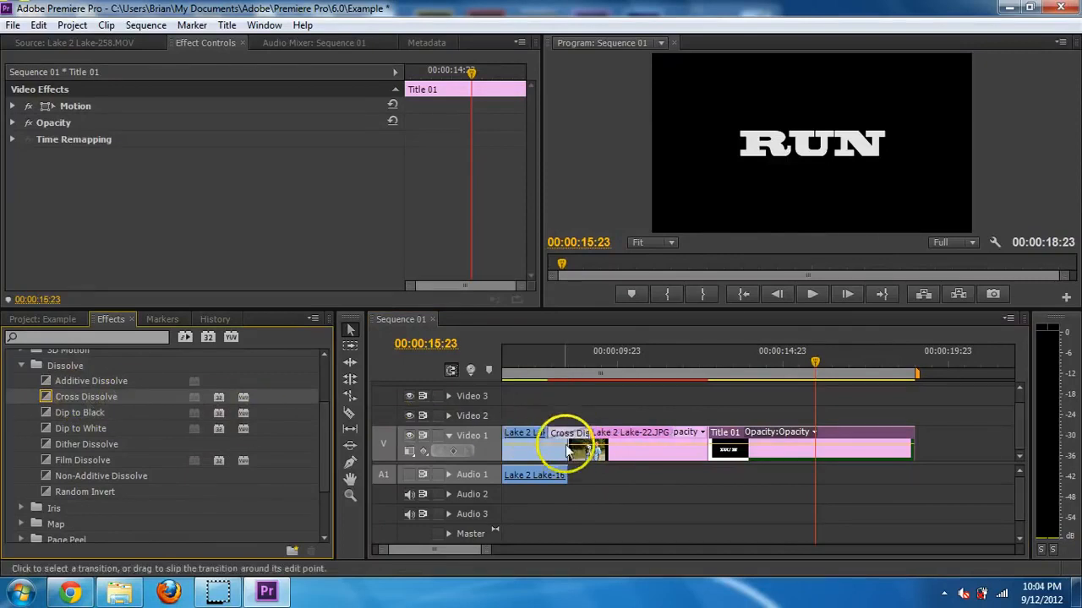
left_click(550, 370)
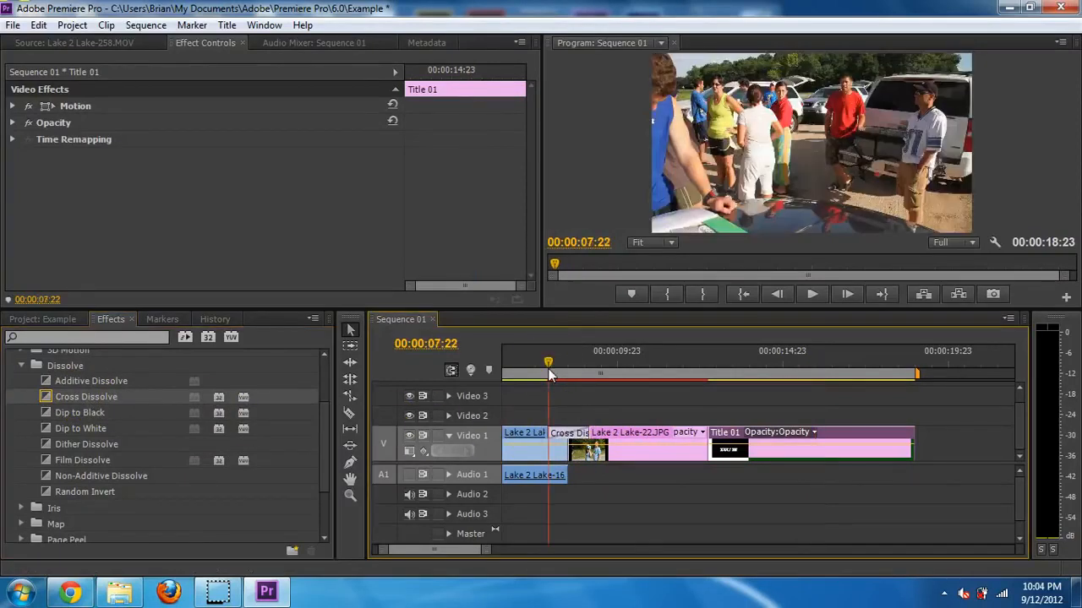
left_click_drag(549, 375, 545, 372)
key("space")
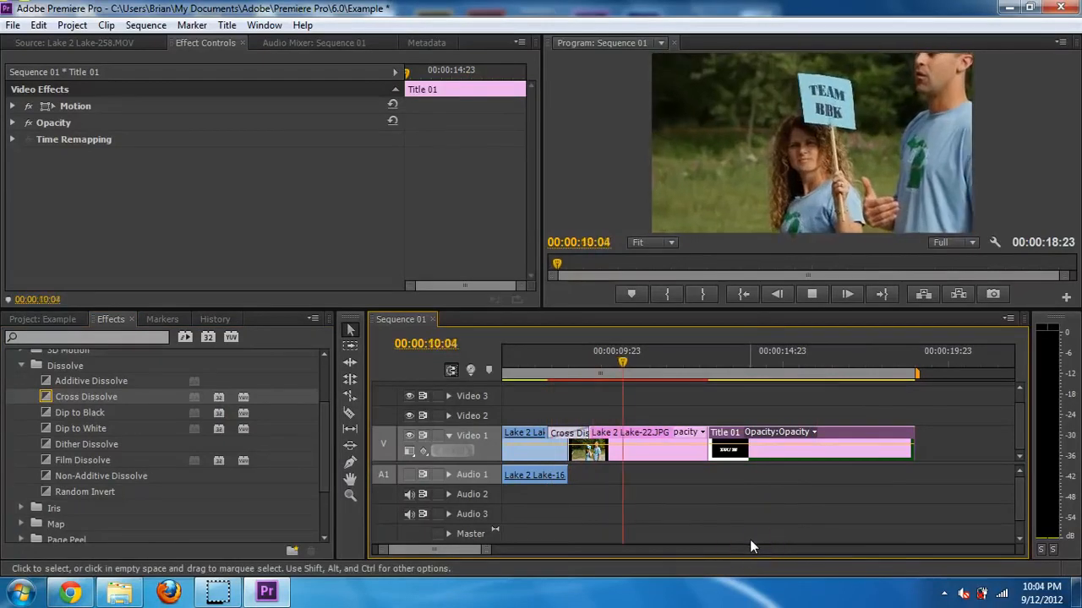
key("space")
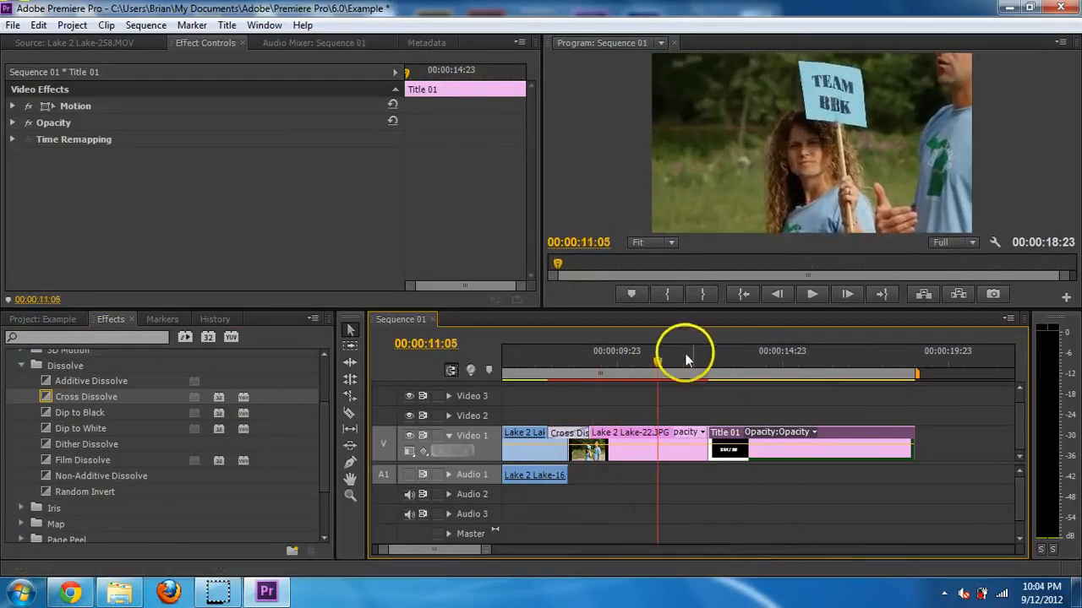
Step: Place the playhead at 00:00:12:13, and collapse the Dissolve and Video Transitions groups
left_click(702, 364)
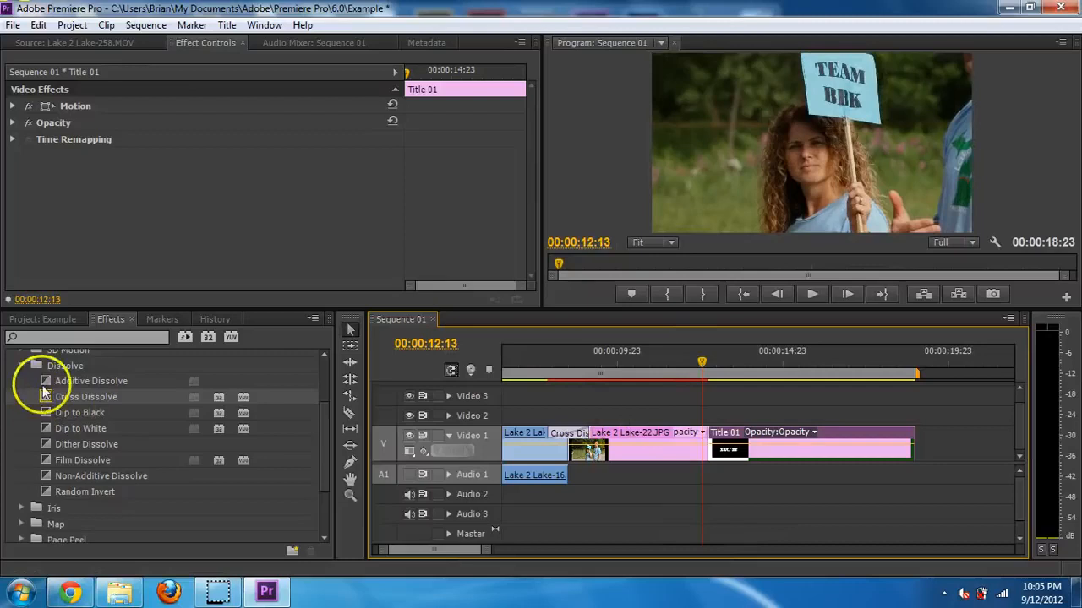
left_click(22, 367)
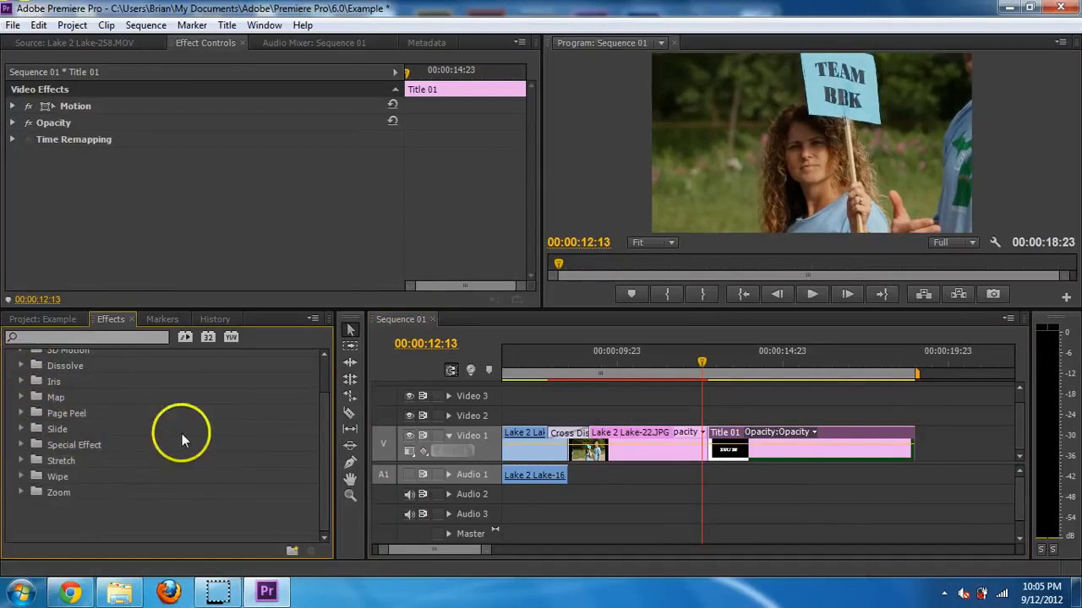
left_click_drag(325, 394, 324, 371)
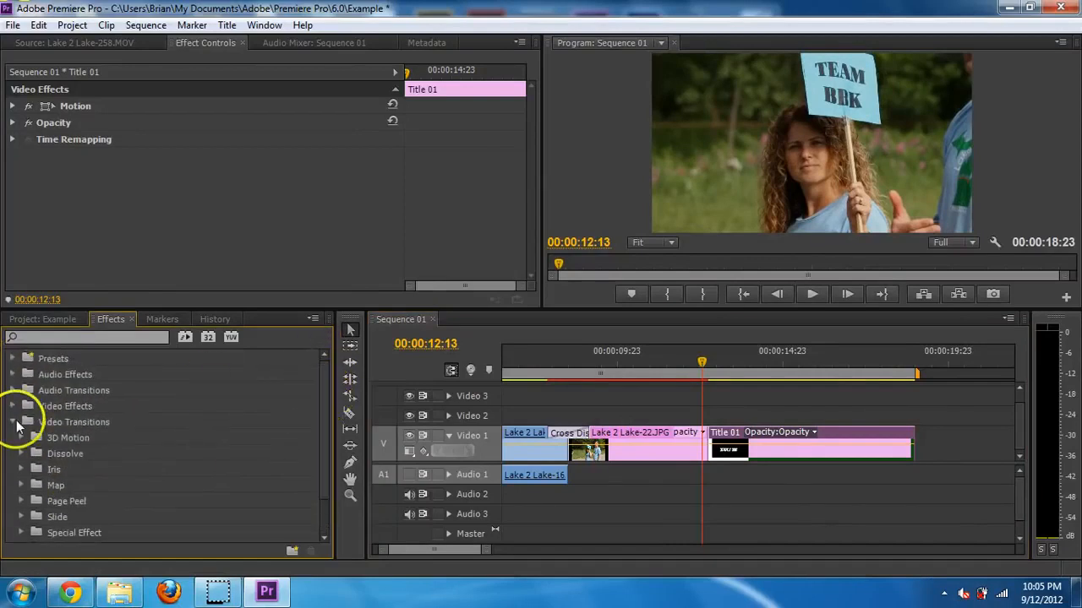
left_click(14, 422)
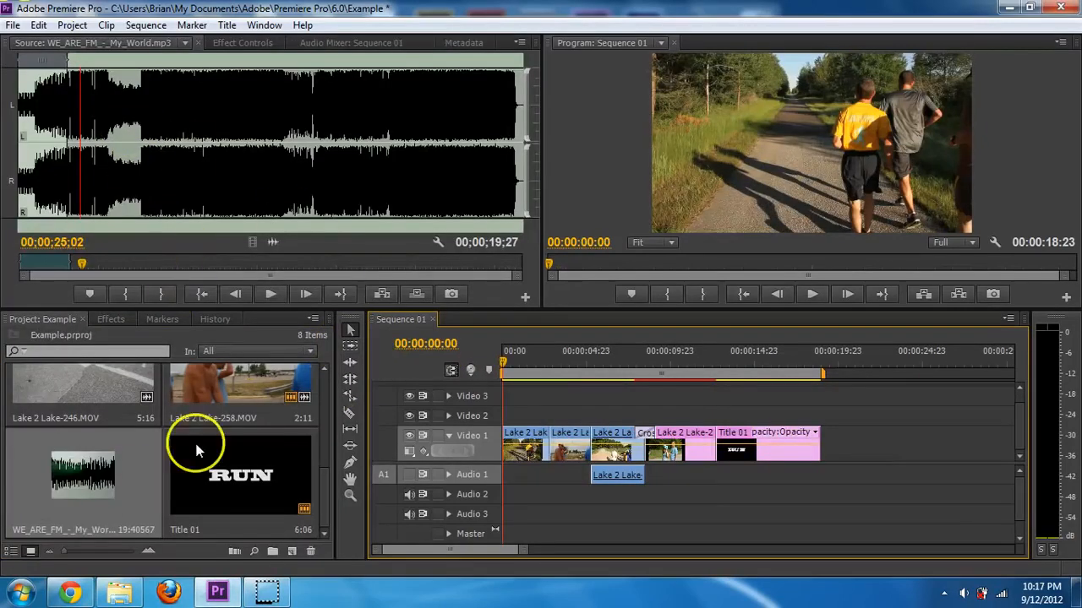
Step: Open WE_ARE_FM_-_My_World.mp3 in the source monitor, sample its beginning, and set its out point at 00;00;19;06
double_click(128, 483)
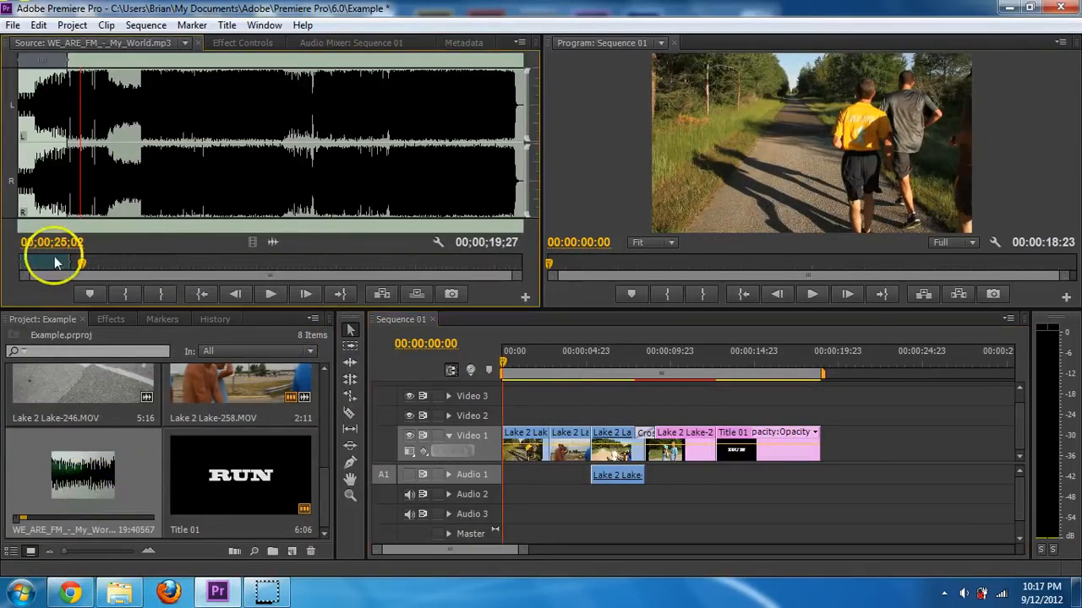
left_click_drag(64, 267, 27, 265)
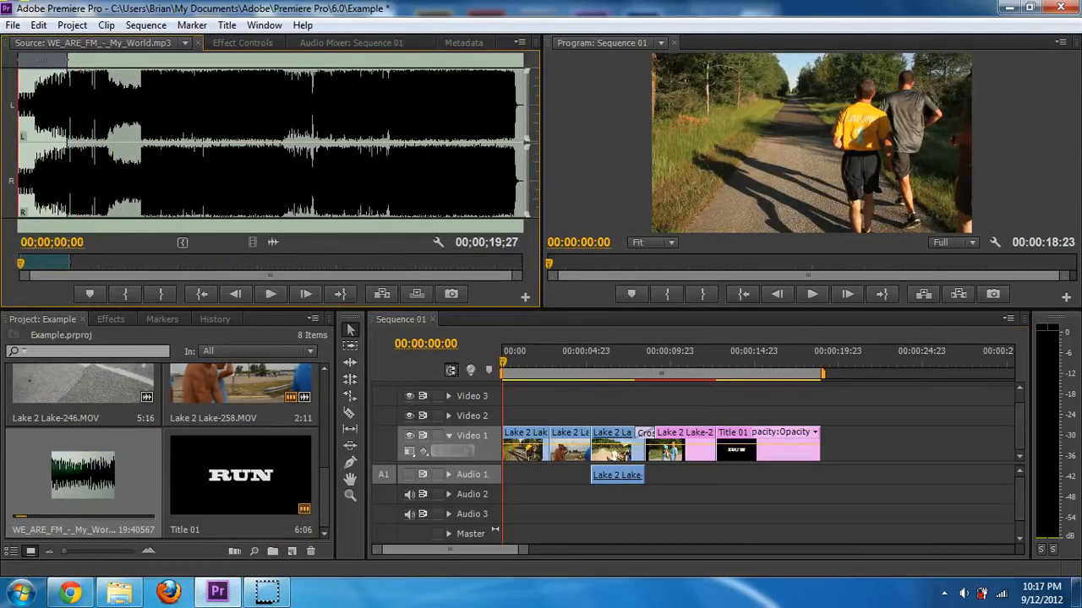
key("space")
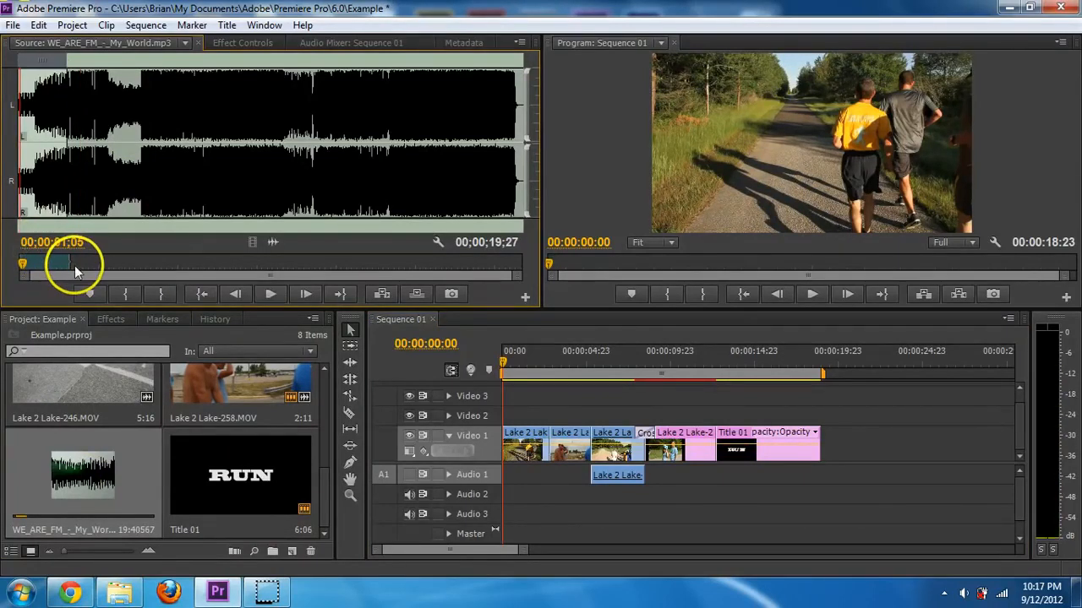
left_click_drag(73, 267, 66, 264)
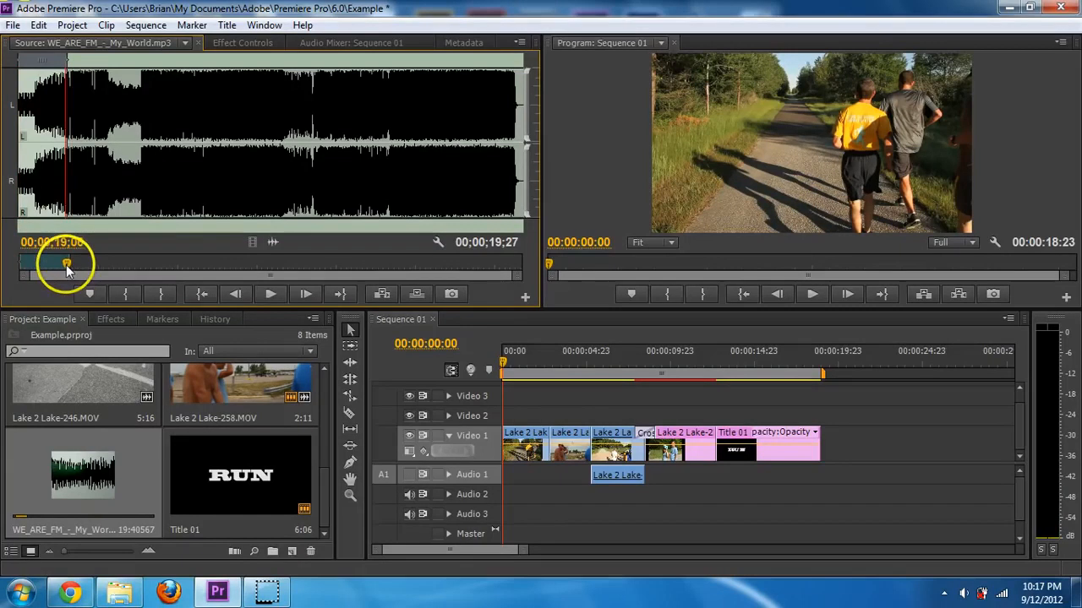
key("o")
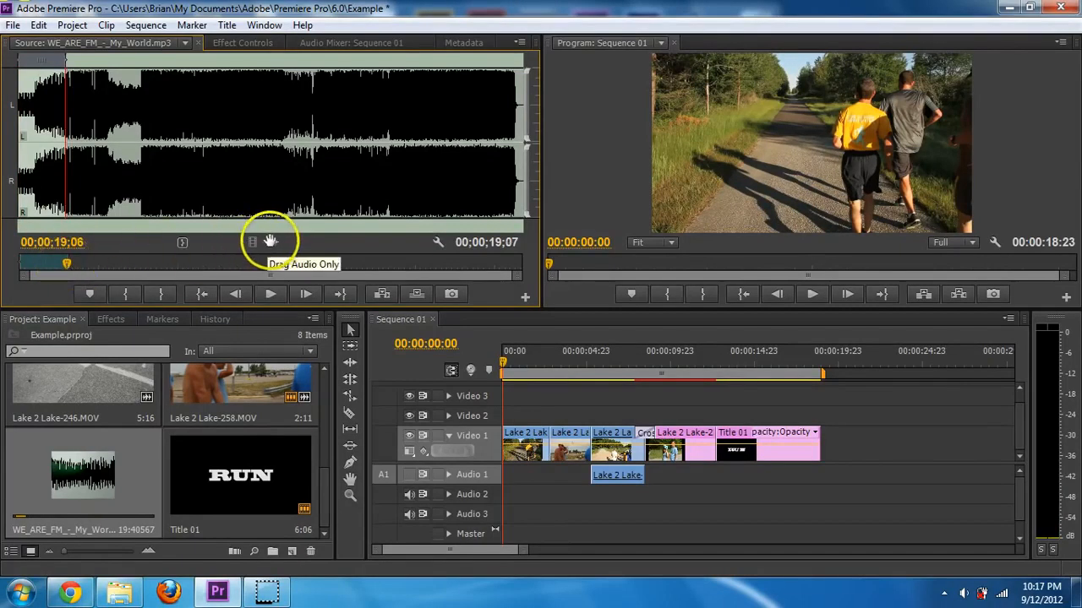
Step: Place the music on Audio 2 at the sequence start and trim its end to match the end of Title 01
left_click_drag(272, 241, 490, 495)
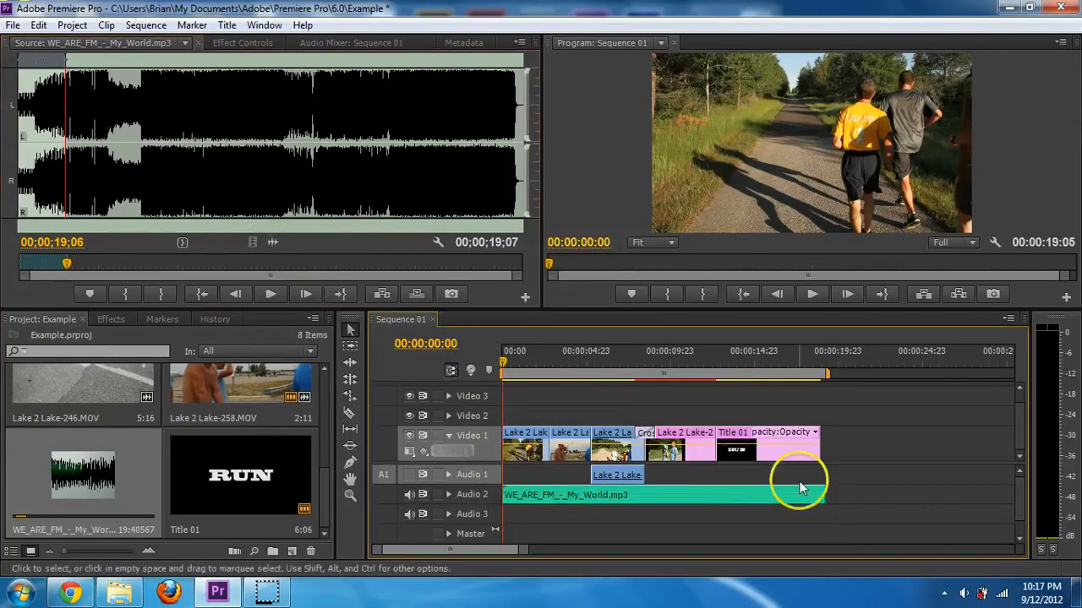
mouse_move(826, 495)
left_mouse_down()
mouse_move(877, 494)
mouse_move(862, 496)
mouse_move(822, 448)
left_mouse_up()
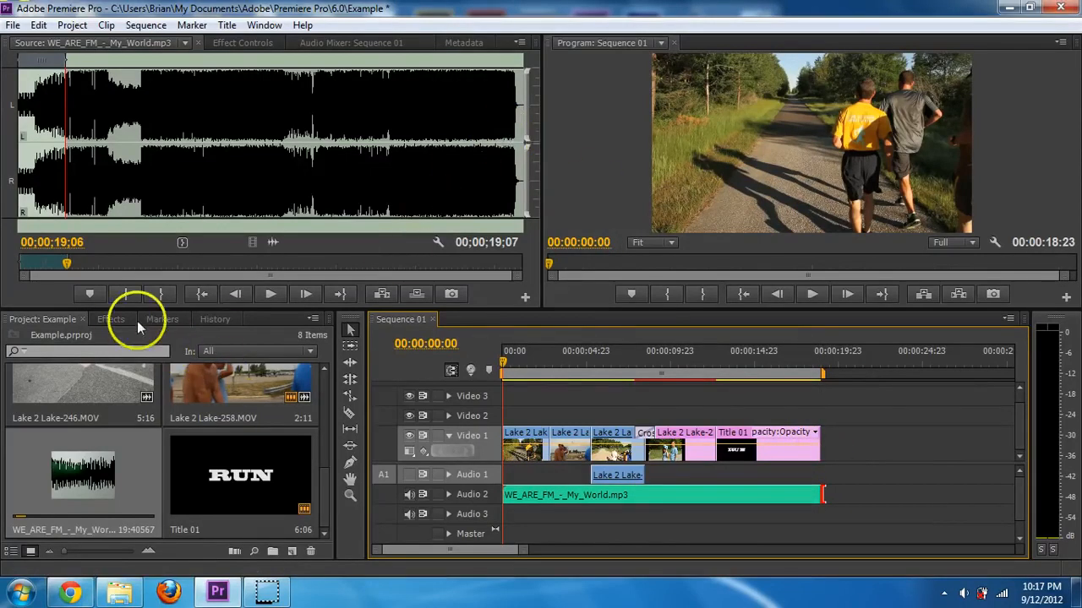
Step: Apply Constant Power crossfades to the start and end of the Audio 2 music, and place the playhead at 00:00:16:20
left_click(115, 318)
left_click(13, 374)
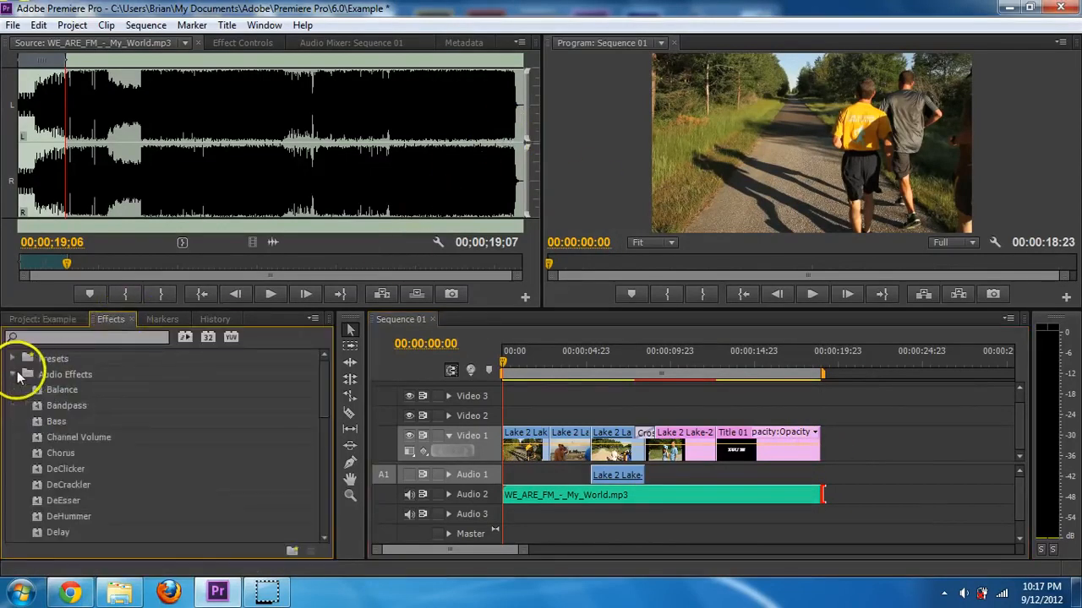
left_click(14, 374)
left_click(13, 390)
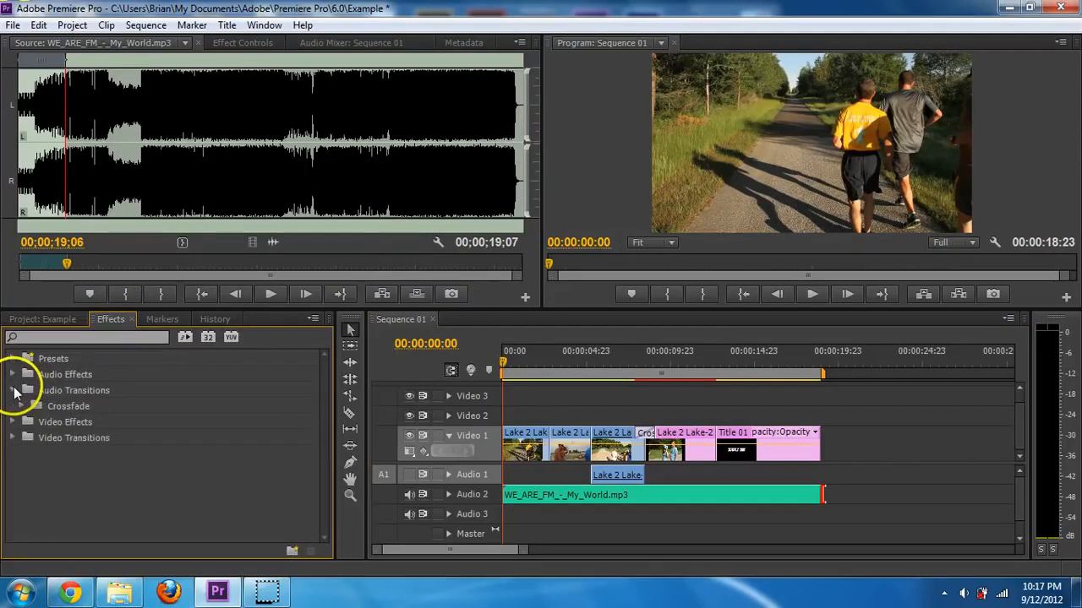
left_click(21, 406)
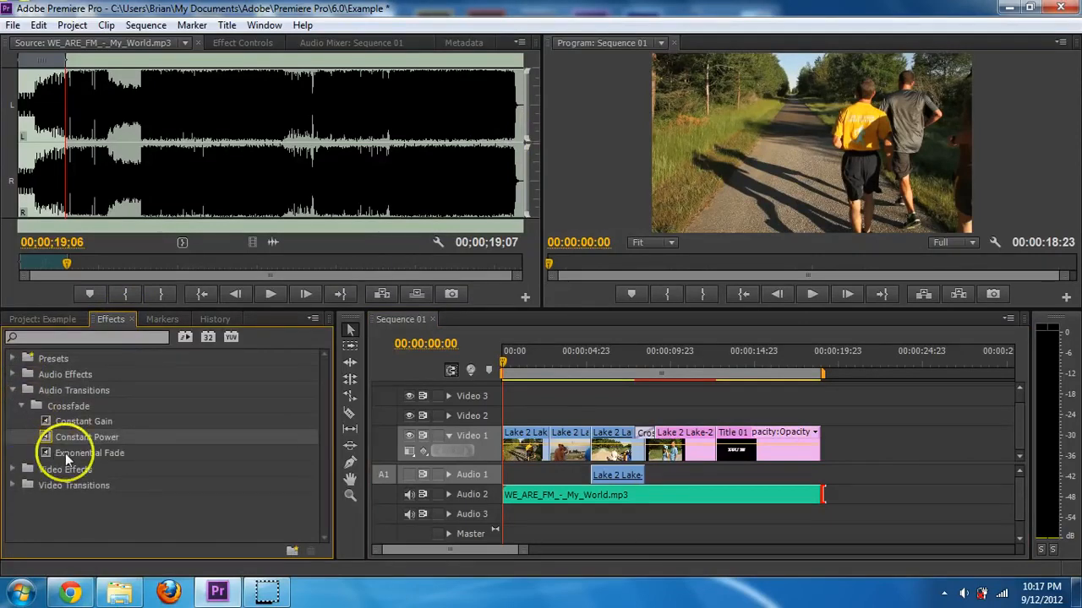
left_click_drag(118, 436, 511, 498)
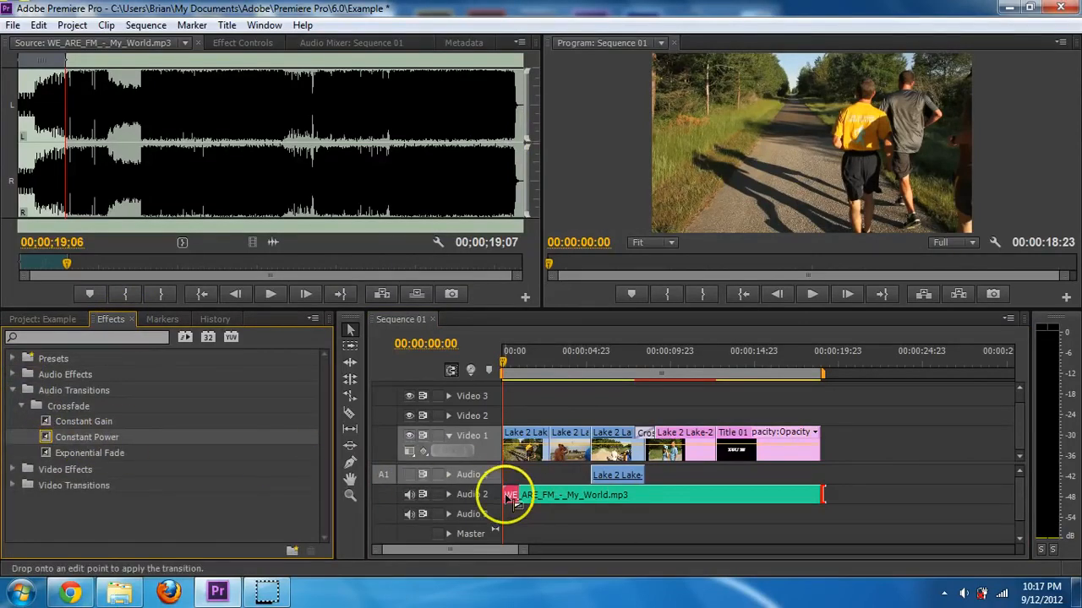
left_click_drag(87, 432, 822, 499)
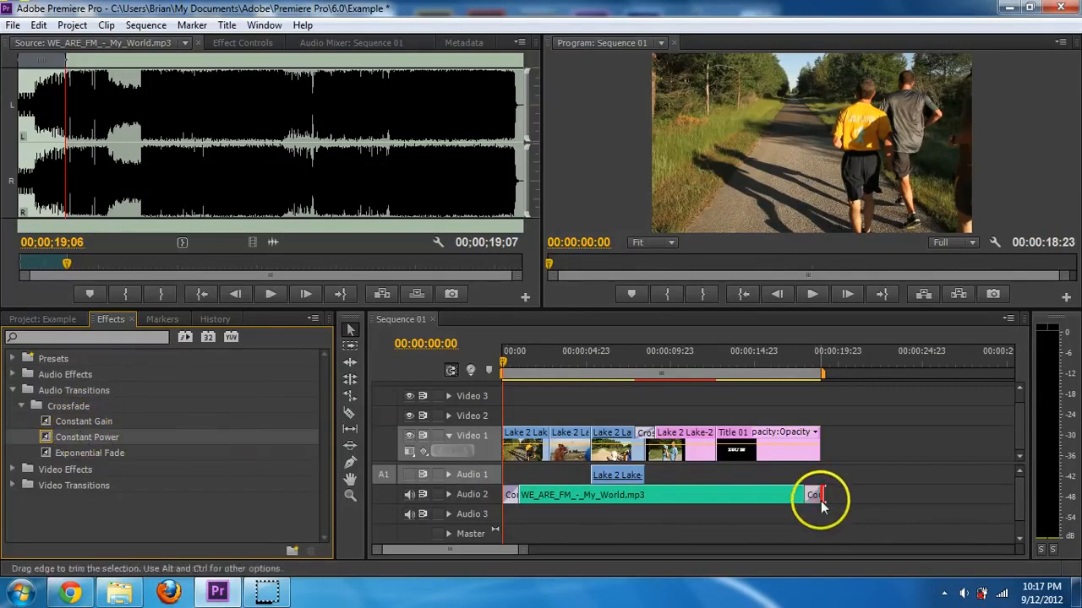
left_click(814, 365)
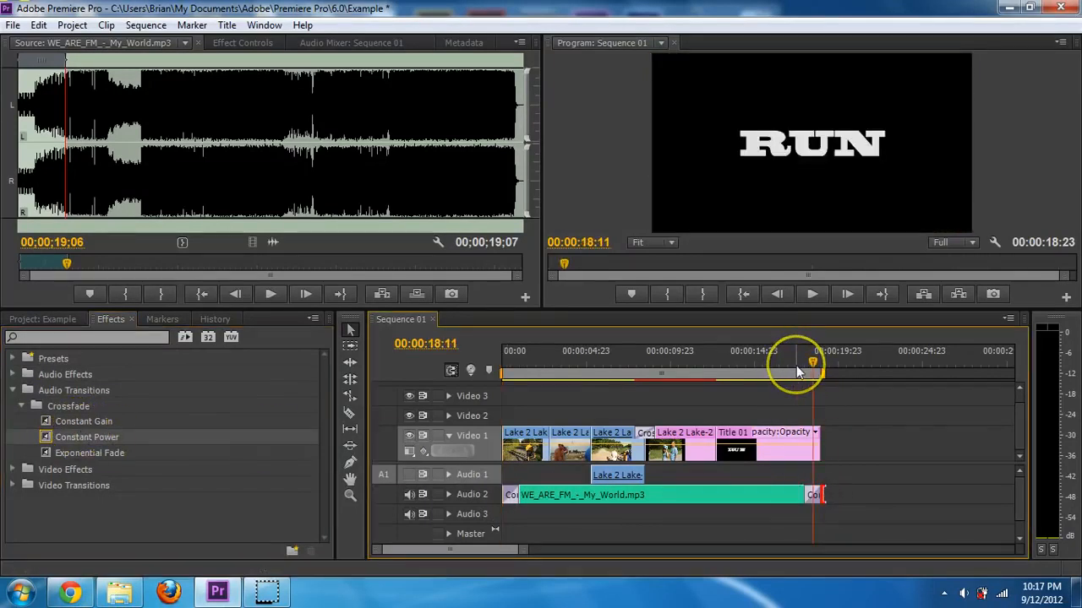
left_click(786, 370)
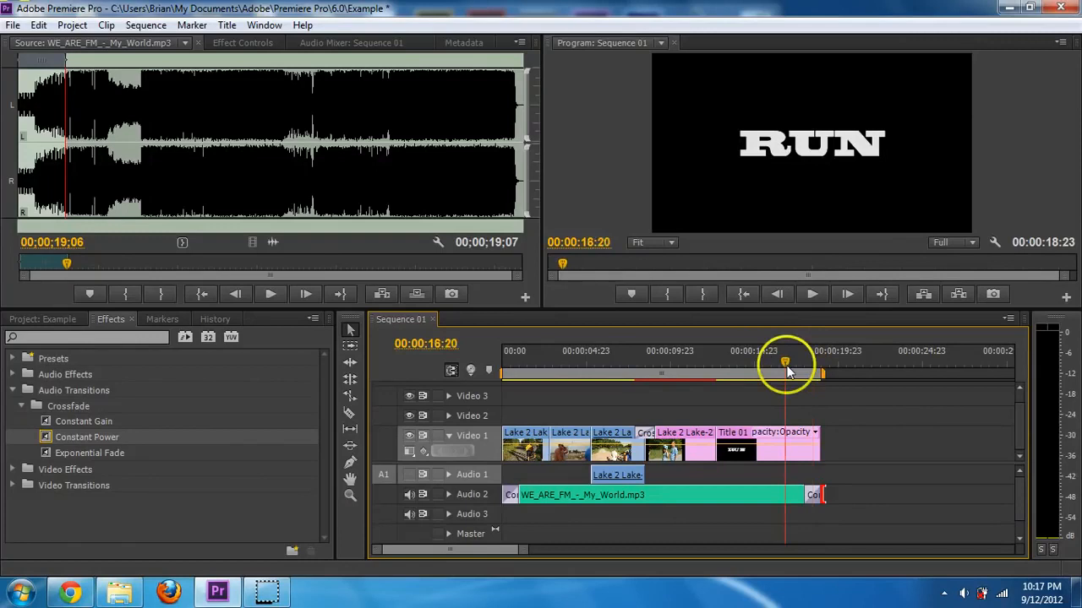
Step: Extend the Constant Power crossfade at the end of the Audio 2 music to begin at about 16 seconds, and play back the fade
key("space")
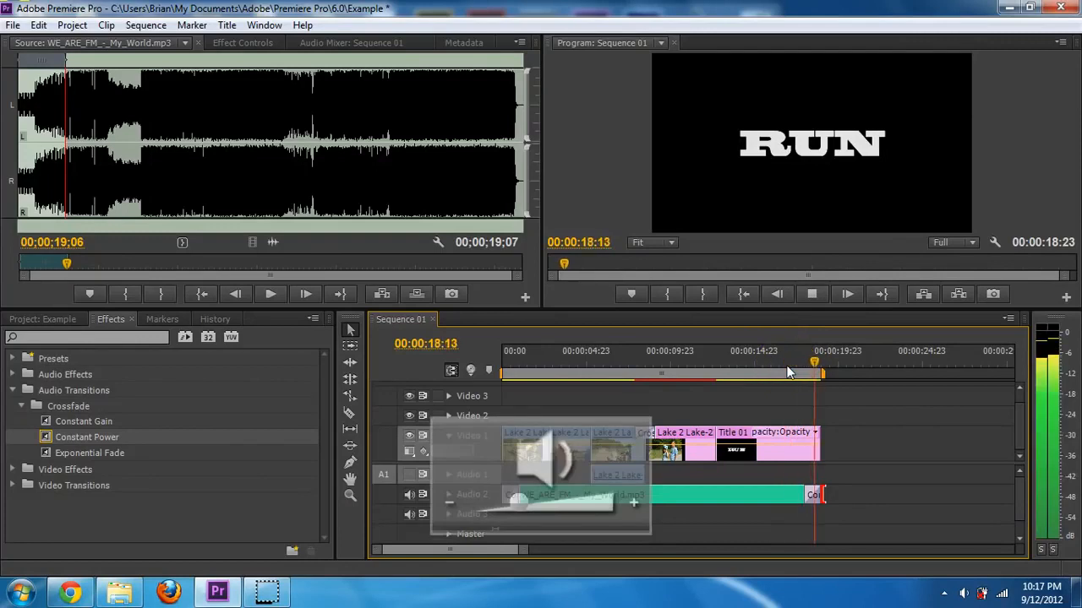
left_click(800, 360)
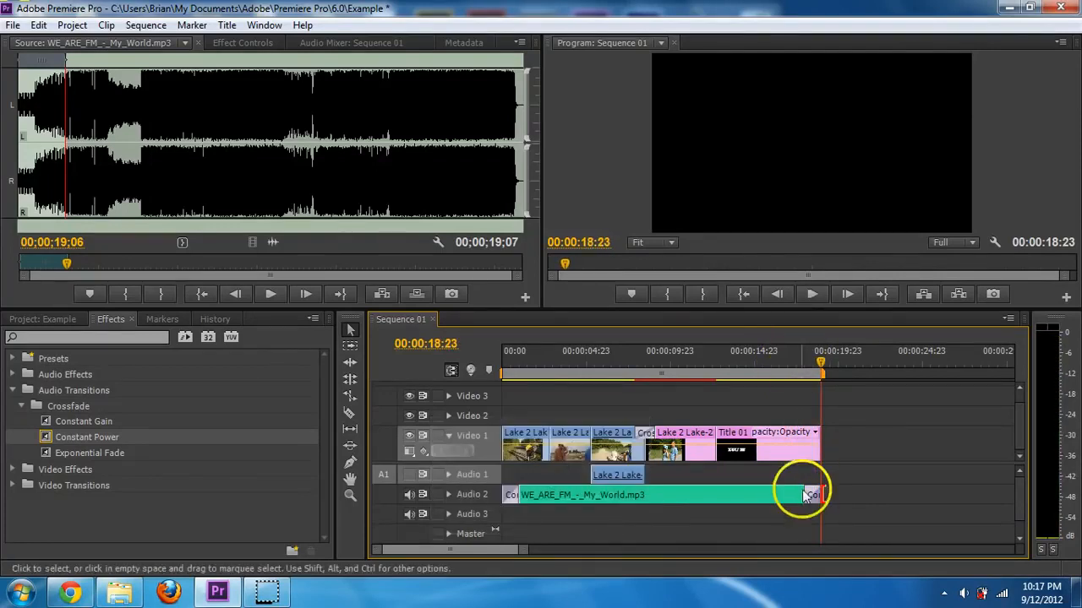
left_click_drag(810, 496, 778, 496)
left_click_drag(780, 366, 765, 363)
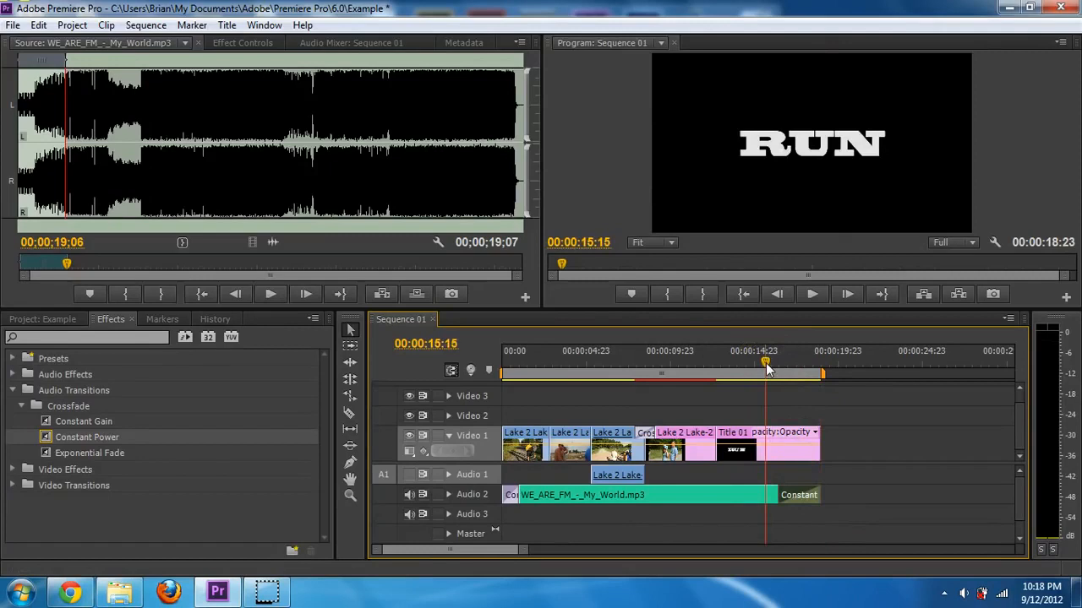
key("space")
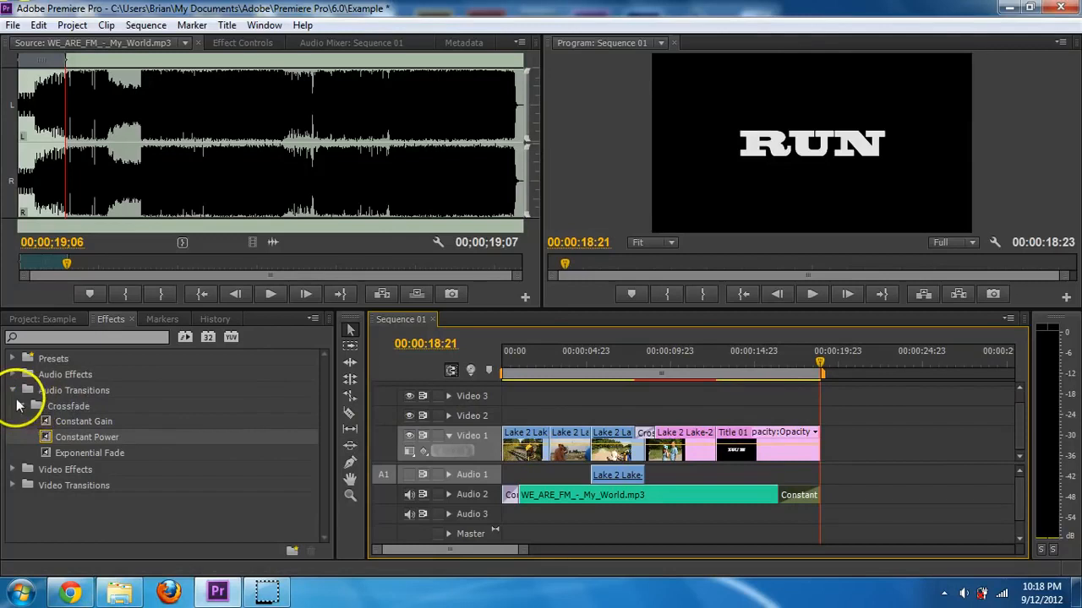
left_click(20, 406)
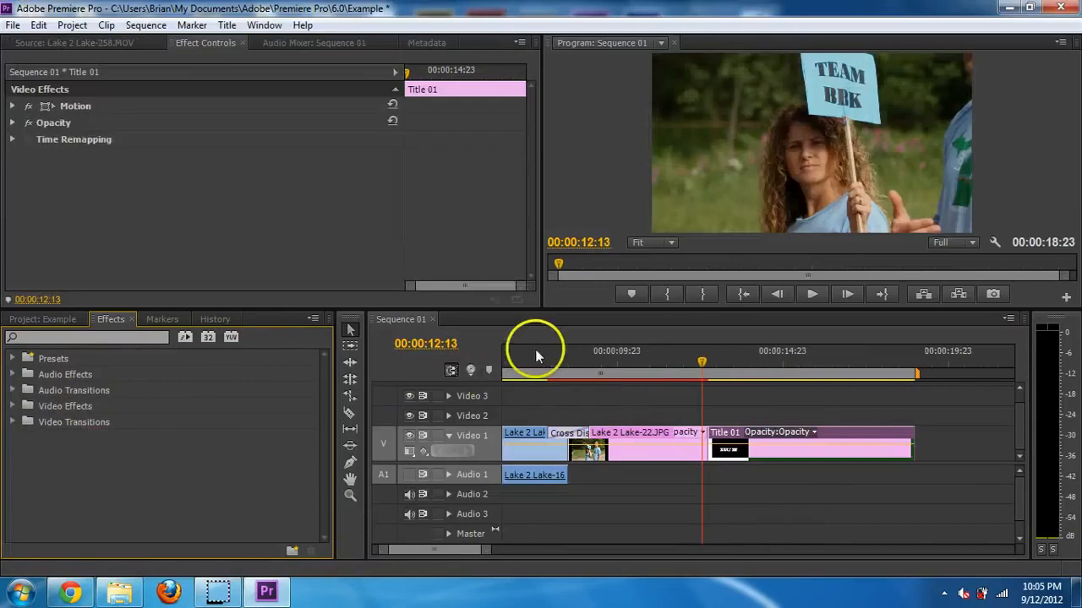
Step: Bring the beginning of the sequence into view and place the playhead at 00:00:00:10
left_click_drag(688, 363, 524, 397)
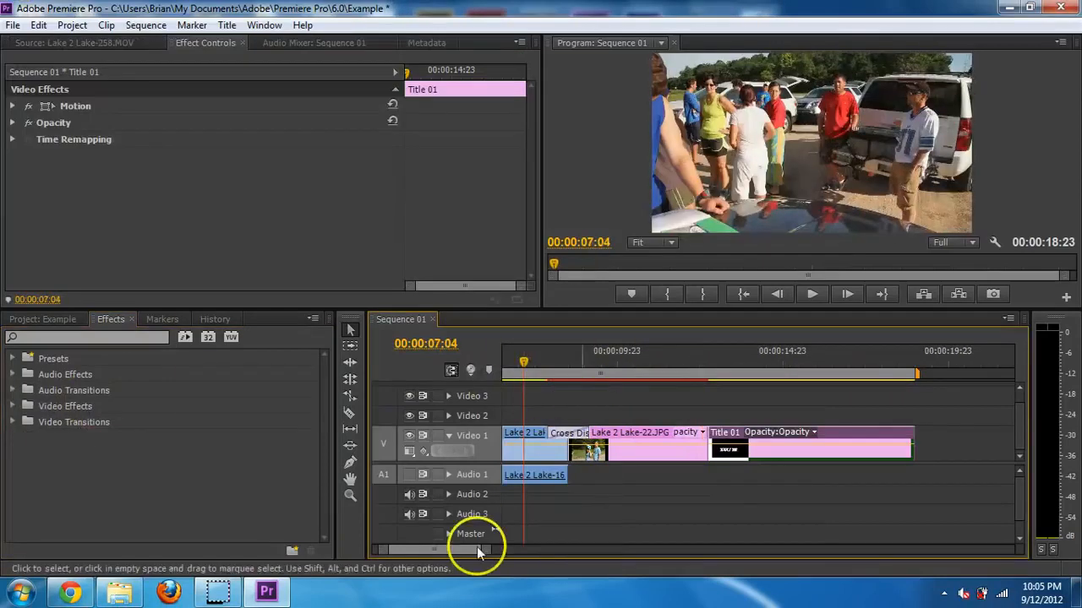
left_click_drag(476, 550, 428, 552)
left_click_drag(560, 361, 516, 359)
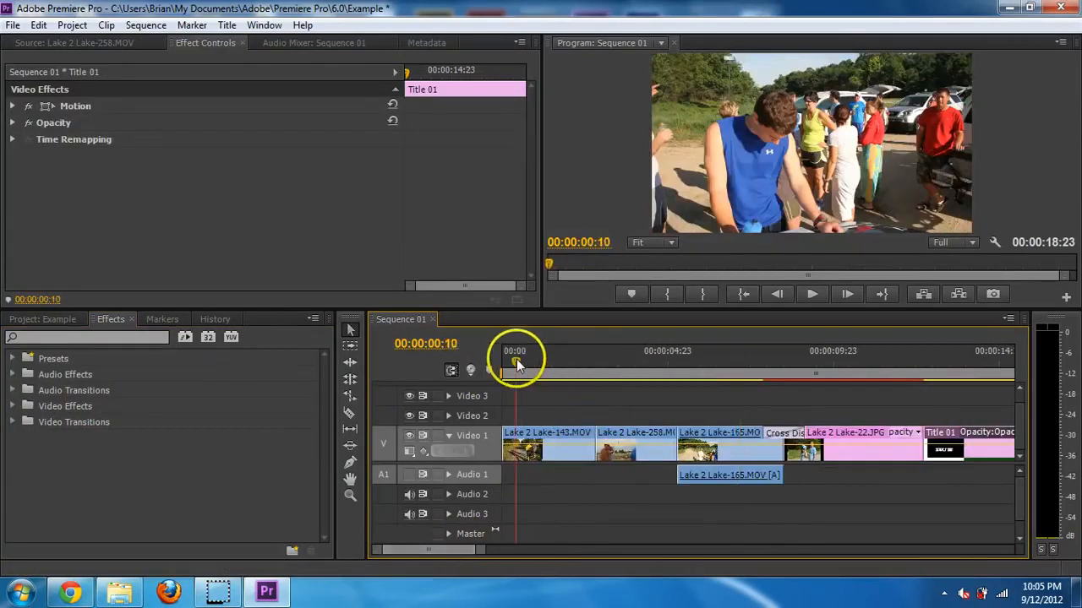
Step: Open the media export settings for Sequence 01 and set the format to H.264
left_click(12, 25)
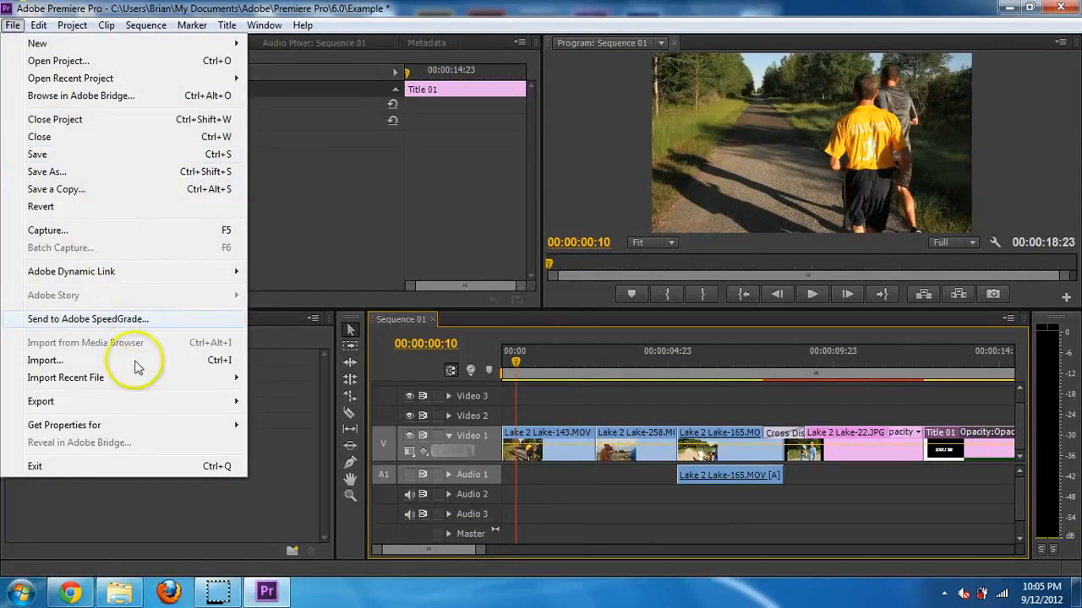
mouse_move(189, 403)
left_click(308, 406)
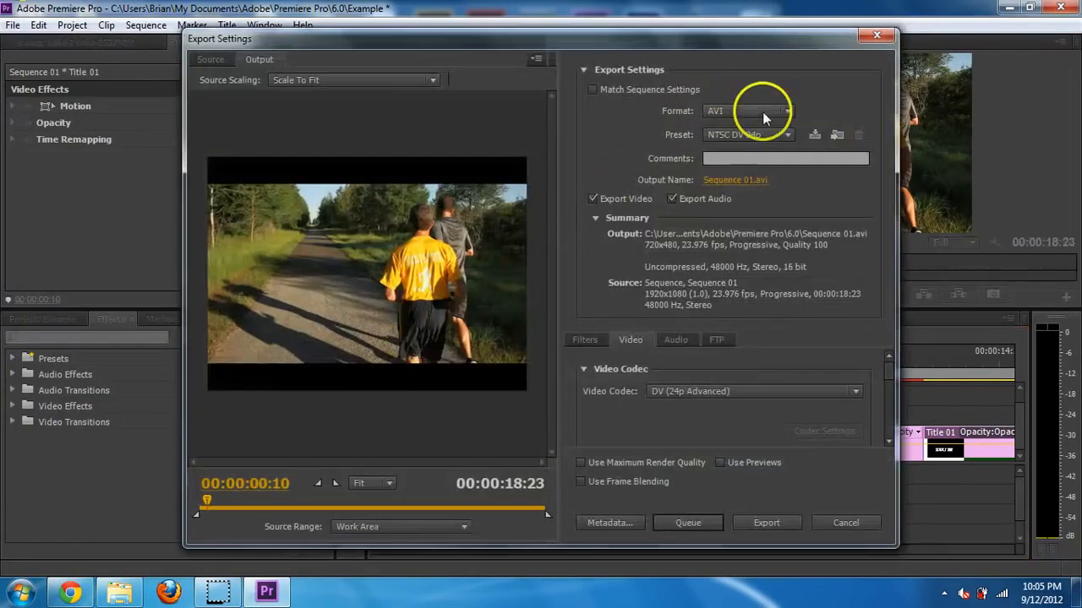
left_click(781, 137)
left_click(778, 135)
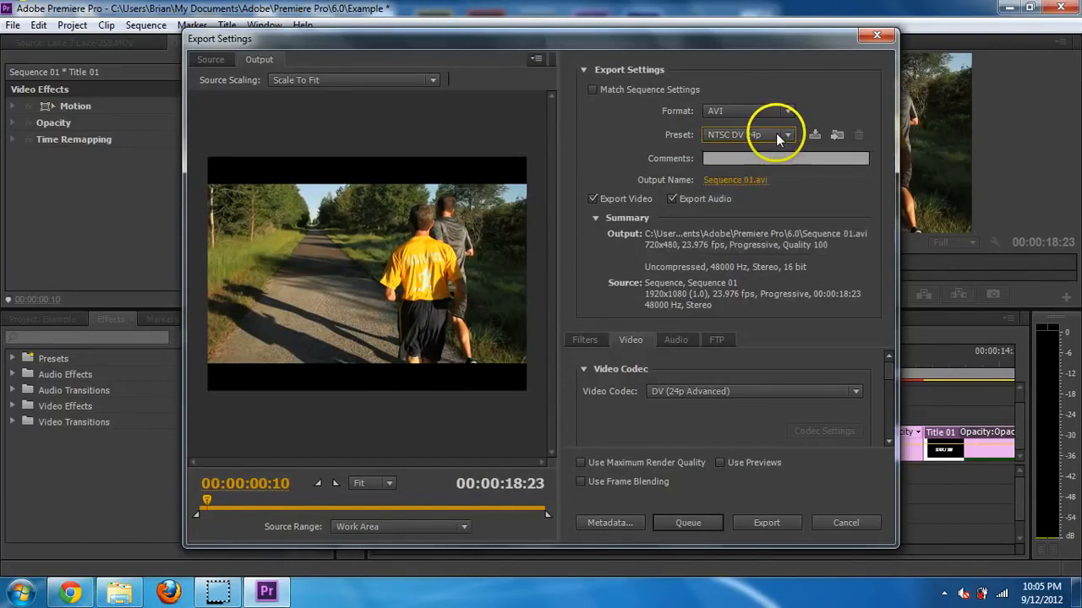
left_click(784, 112)
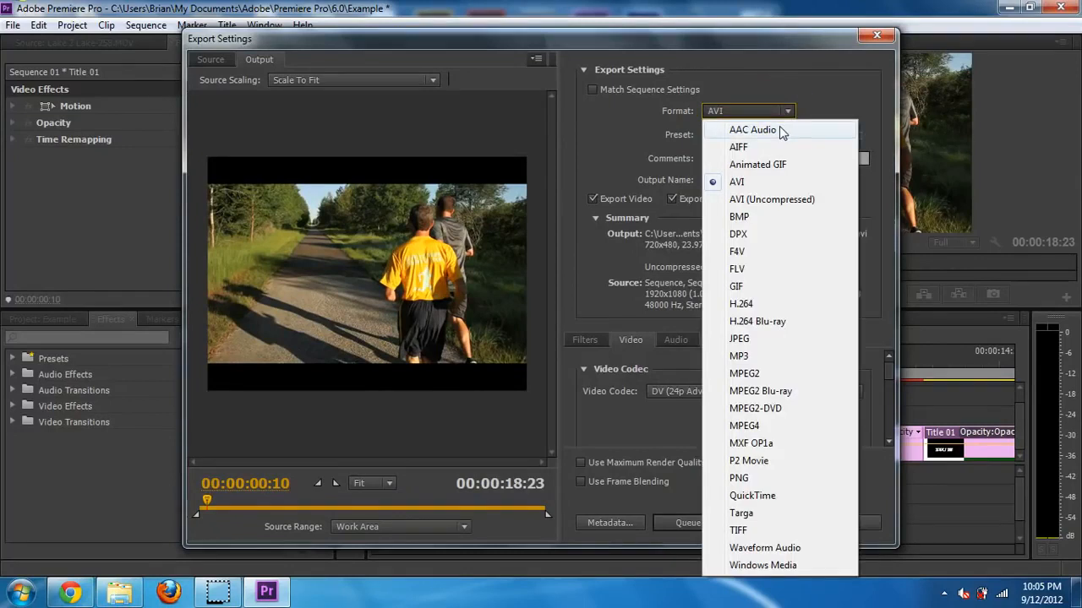
left_click(760, 307)
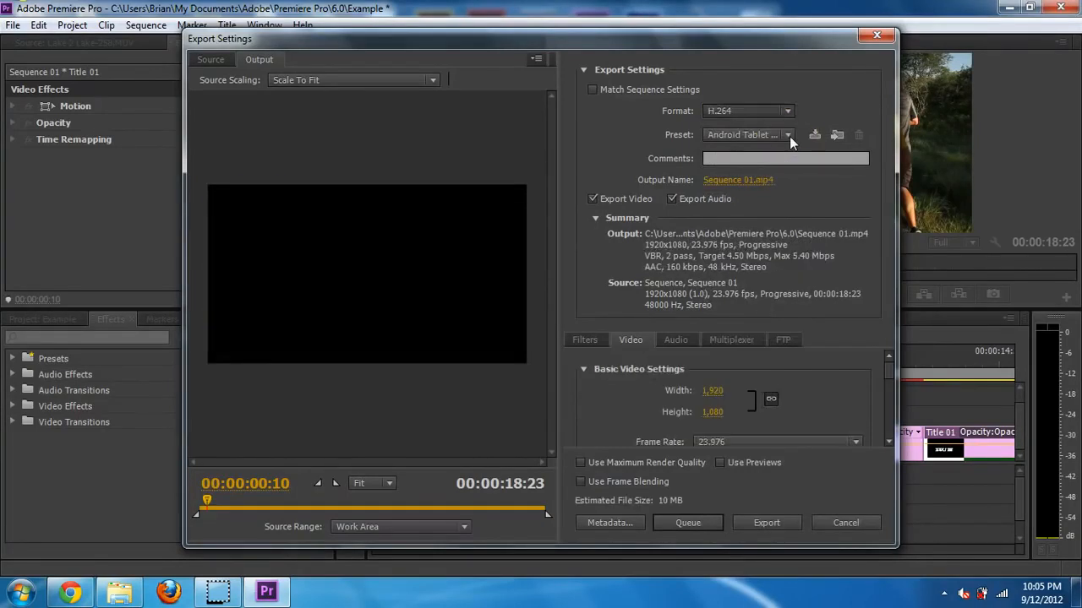
Step: Choose the YouTube HD 720p 23.976 export preset, and close the export settings without exporting
left_click(789, 136)
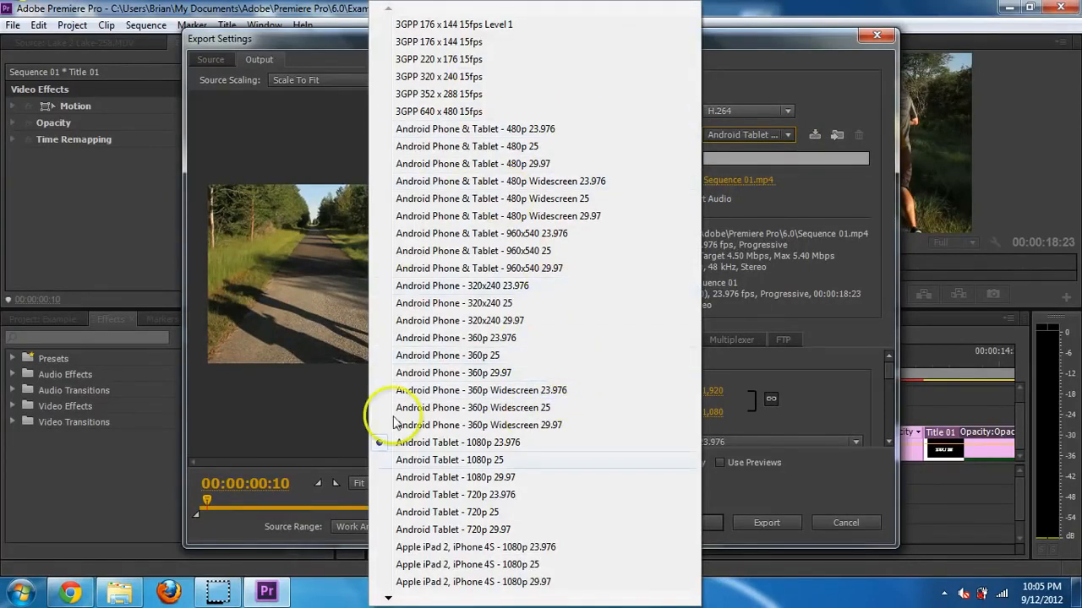
mouse_move(393, 601)
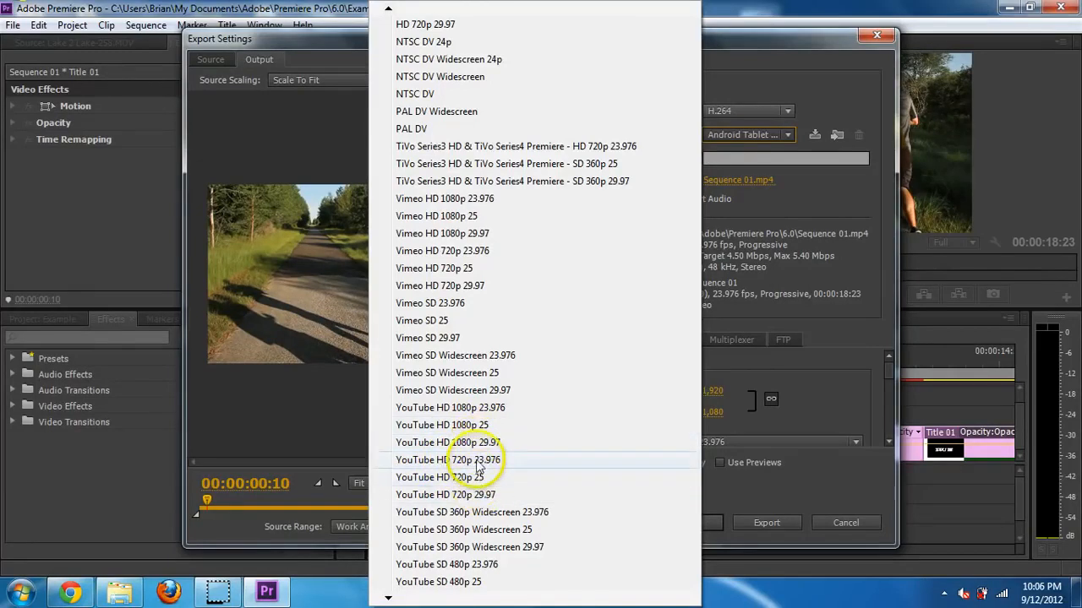
left_click(477, 463)
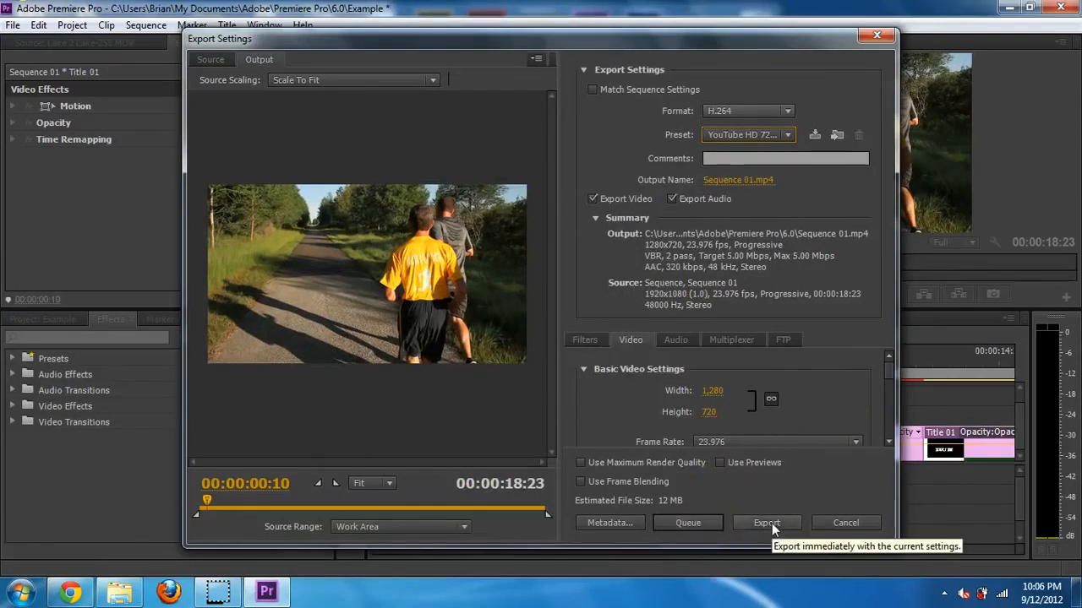
left_click(843, 523)
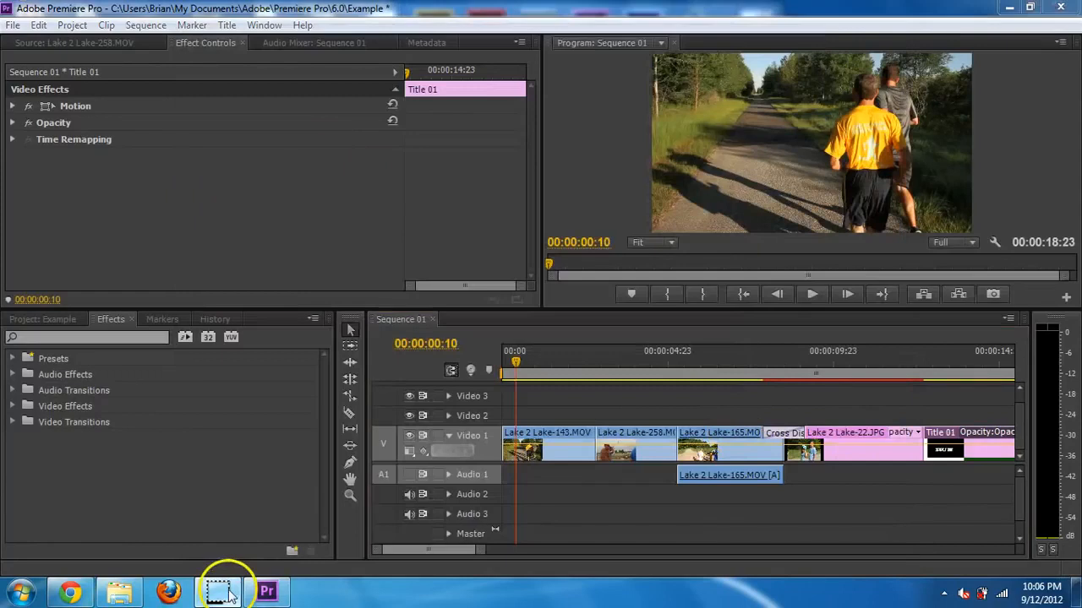